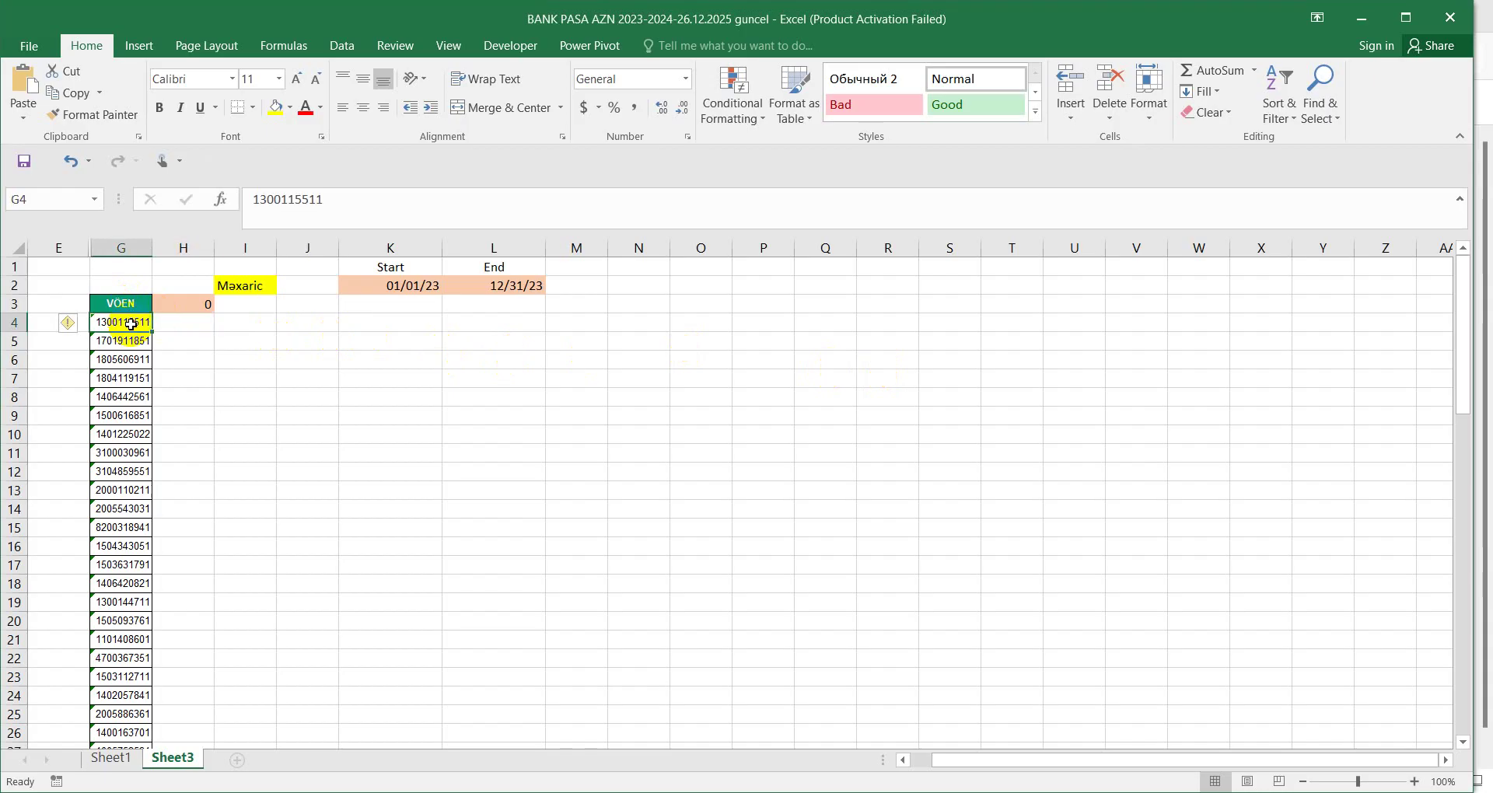
Review the Məxaric selector and the Start date on Sheet3, and the VÖEN, amount and Tarix columns on Sheet1
{"action": "left_click", "coordinate": [266, 286]}
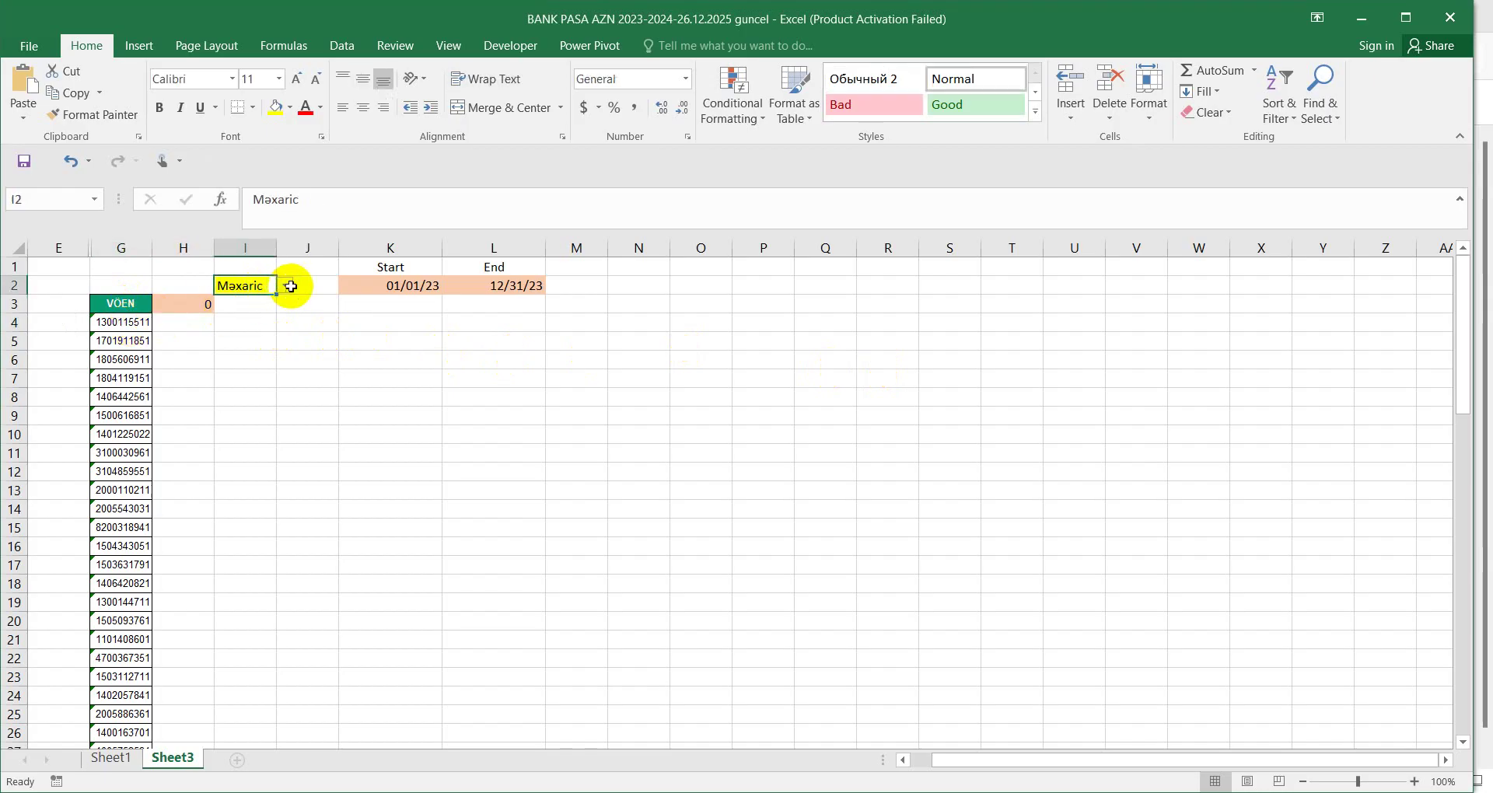
{"action": "left_click", "coordinate": [384, 287]}
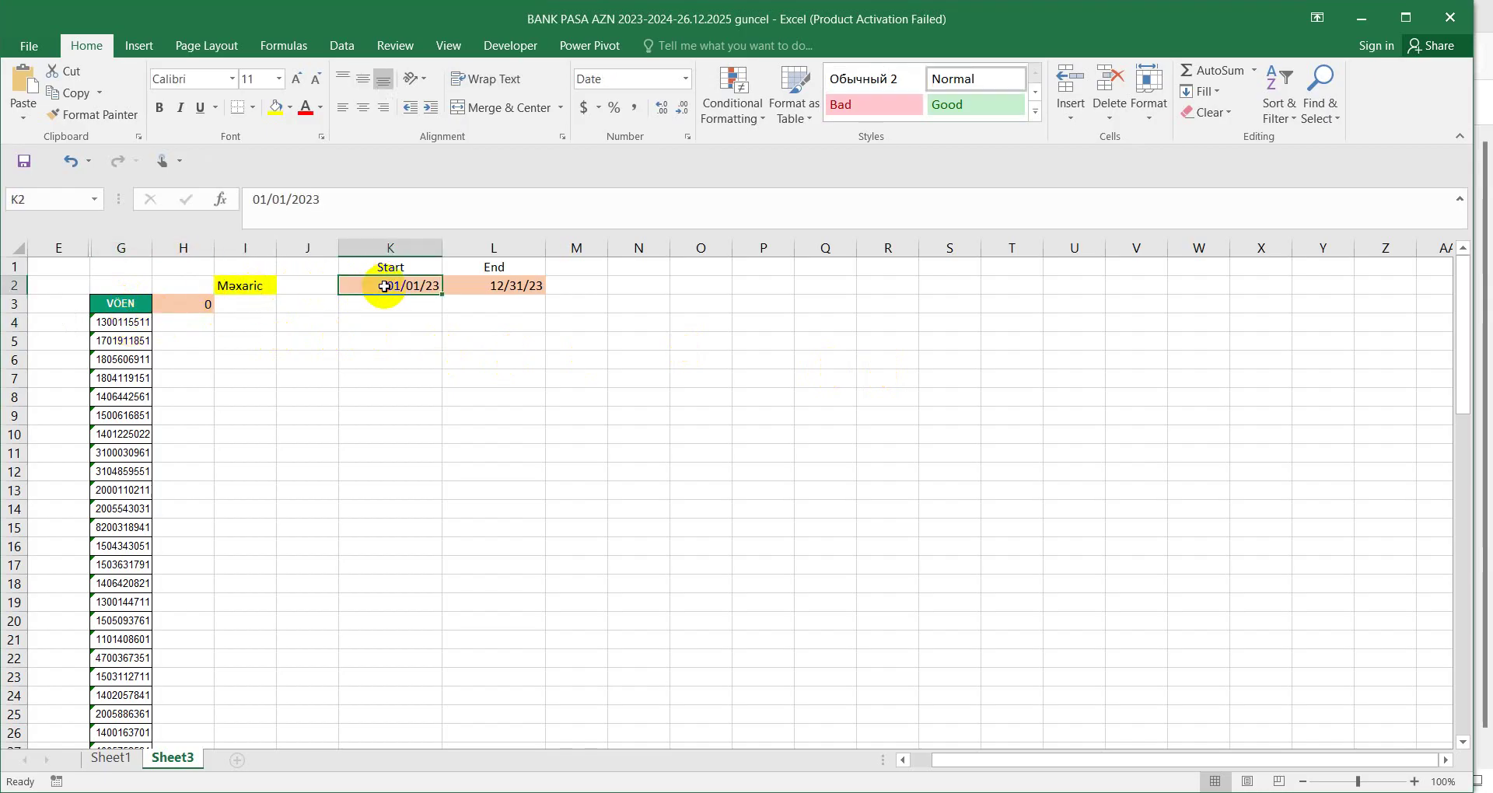
{"action": "left_click", "coordinate": [187, 322]}
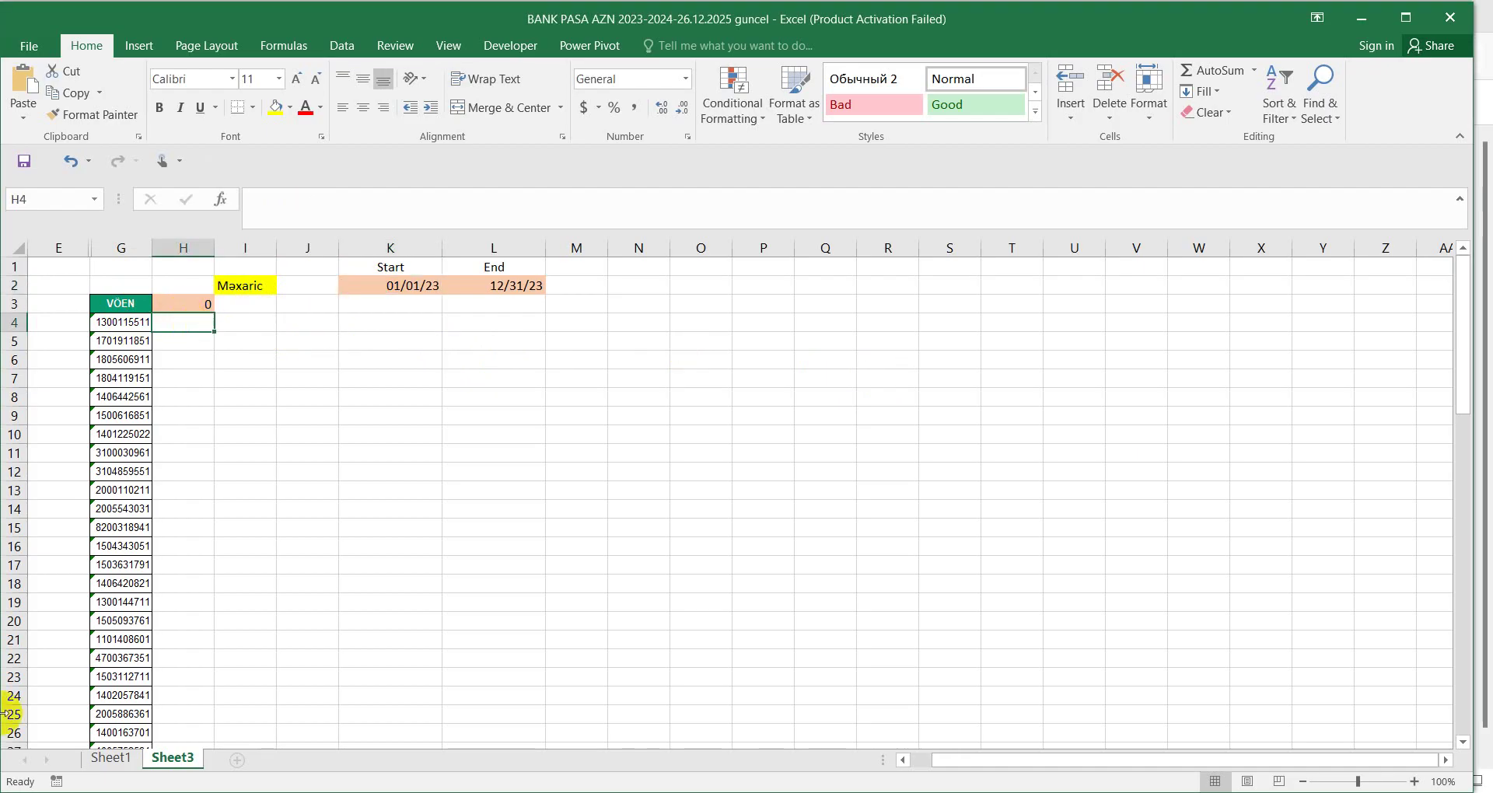
{"action": "left_click", "coordinate": [113, 760]}
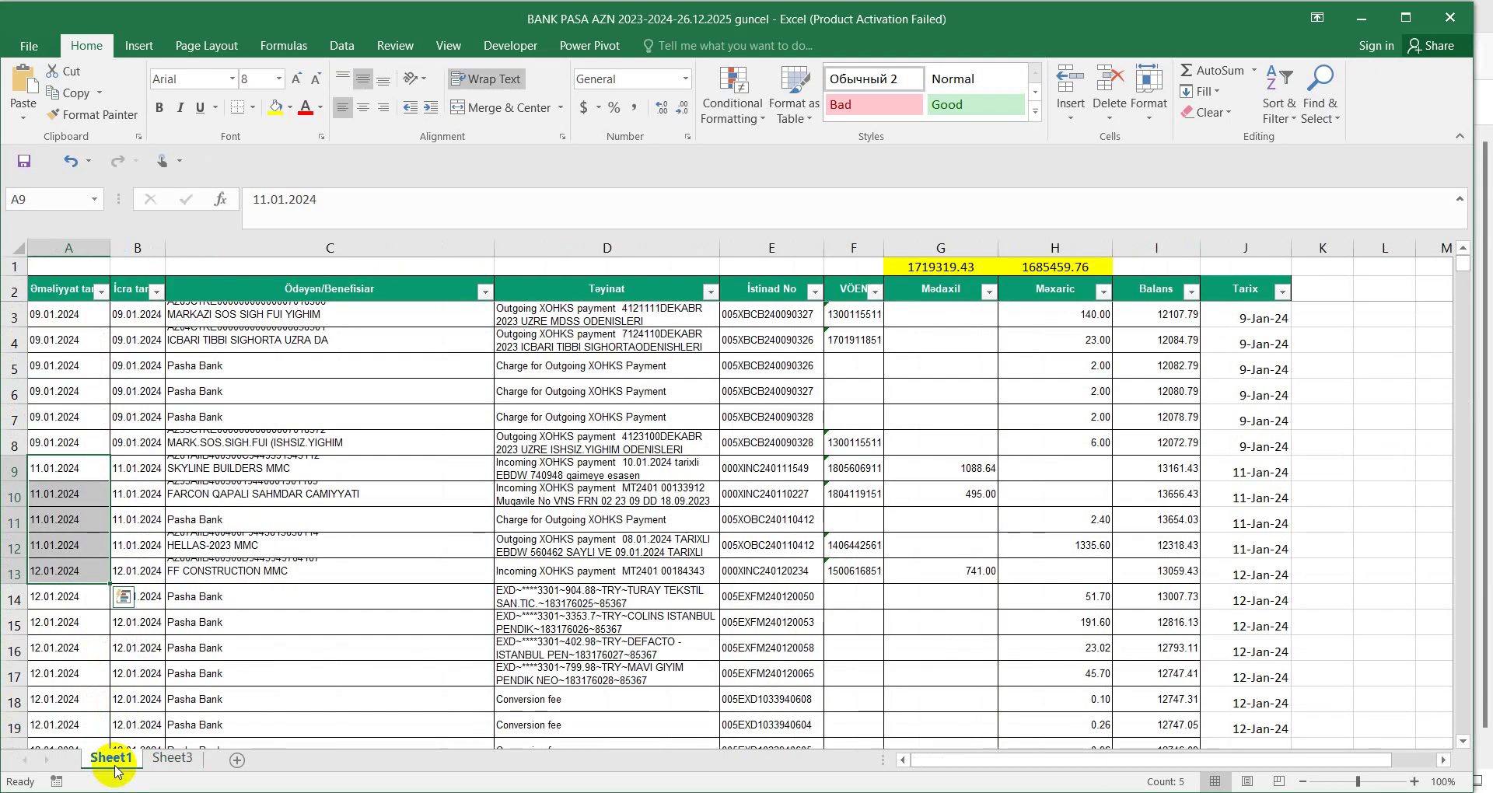
{"action": "left_click", "coordinate": [855, 247]}
{"action": "mouse_move", "coordinate": [980, 240]}
{"action": "left_mouse_down"}
{"action": "mouse_move", "coordinate": [967, 240]}
{"action": "mouse_move", "coordinate": [1006, 240]}
{"action": "left_mouse_up"}
{"action": "left_click", "coordinate": [1216, 244]}
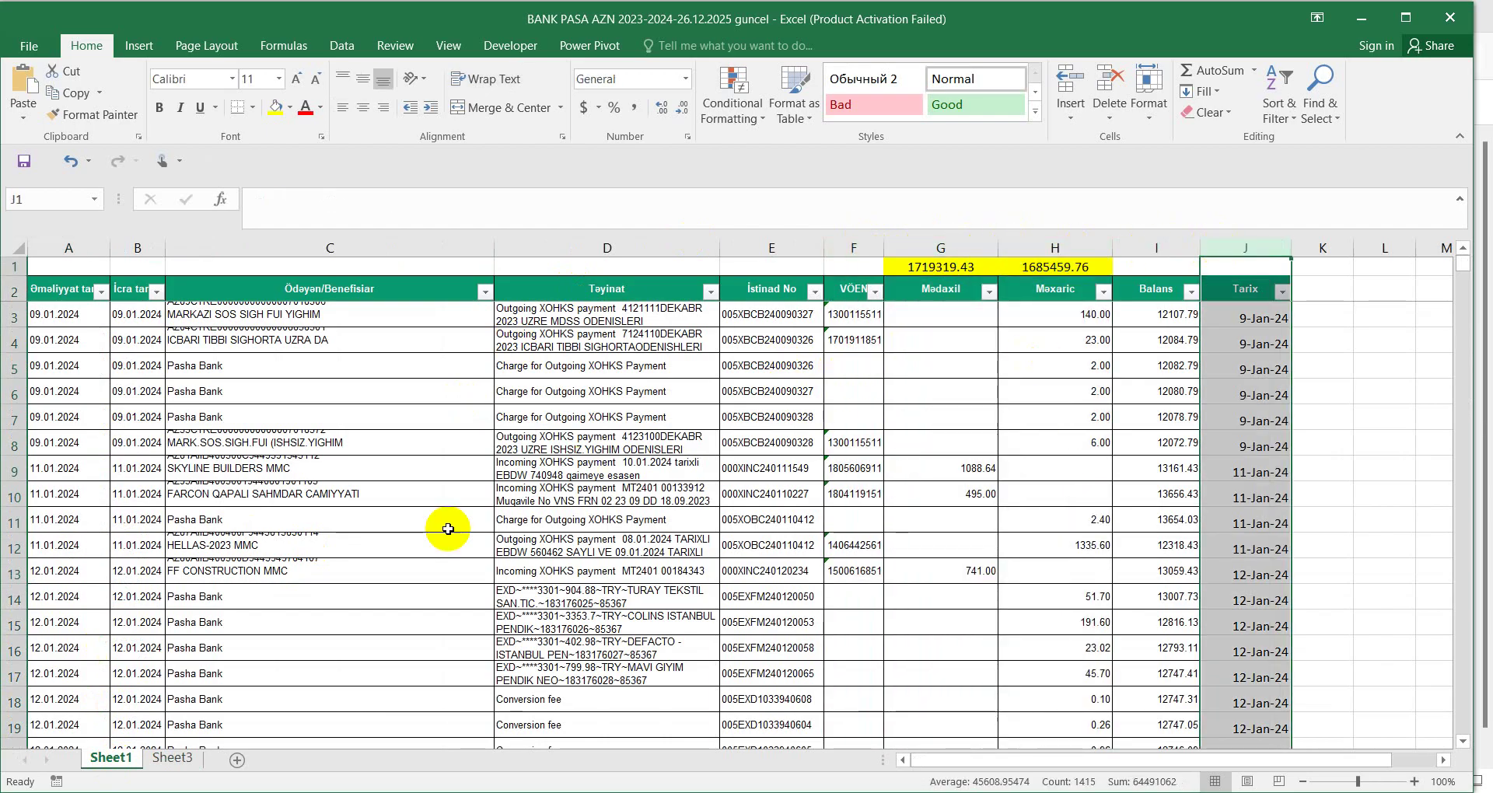
Start a SUMIFS formula in cell H4 of Sheet3 with Sheet1 column G as the sum range
{"action": "left_click", "coordinate": [173, 758]}
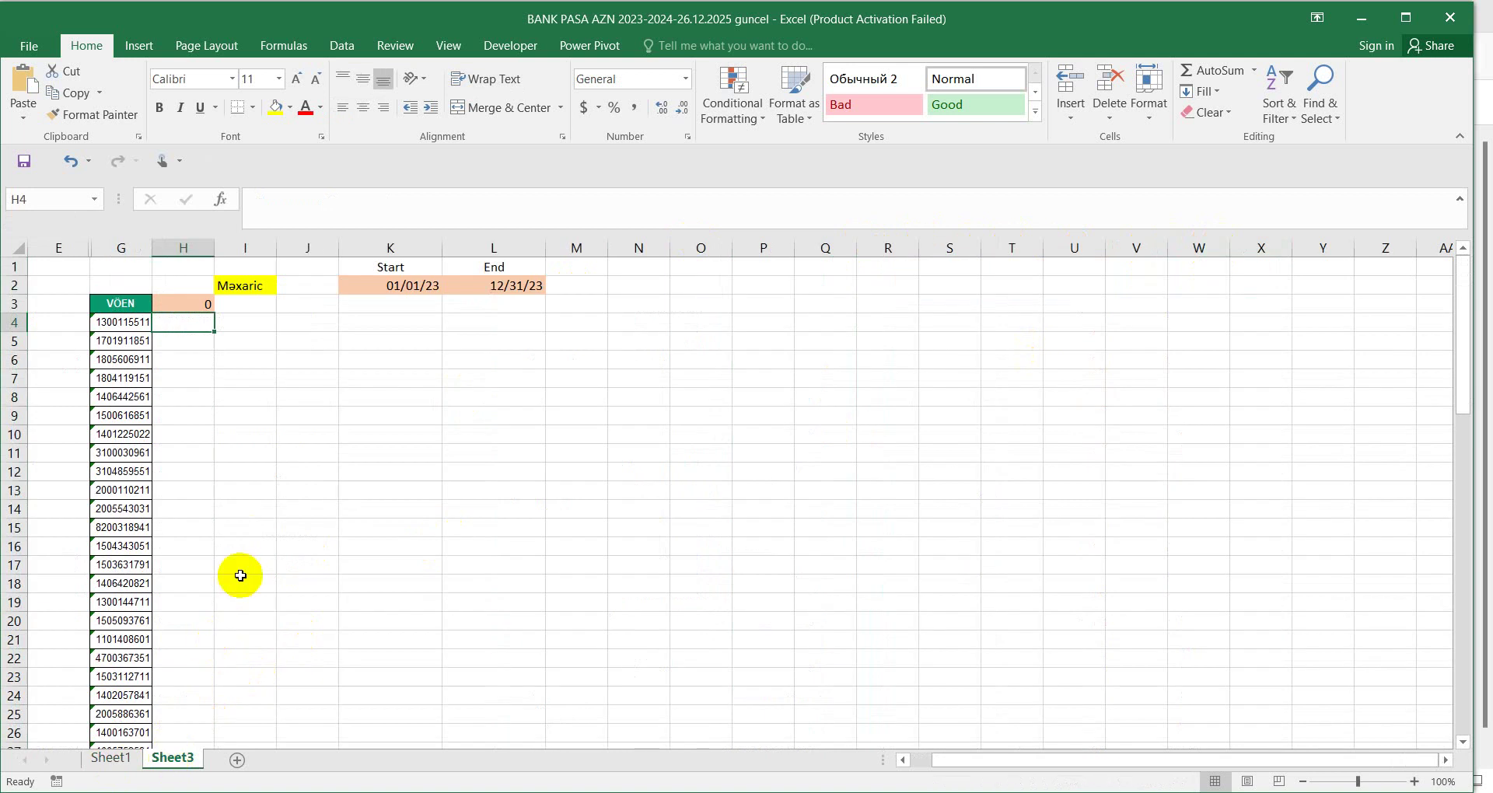
{"action": "type", "text": "=sum"}
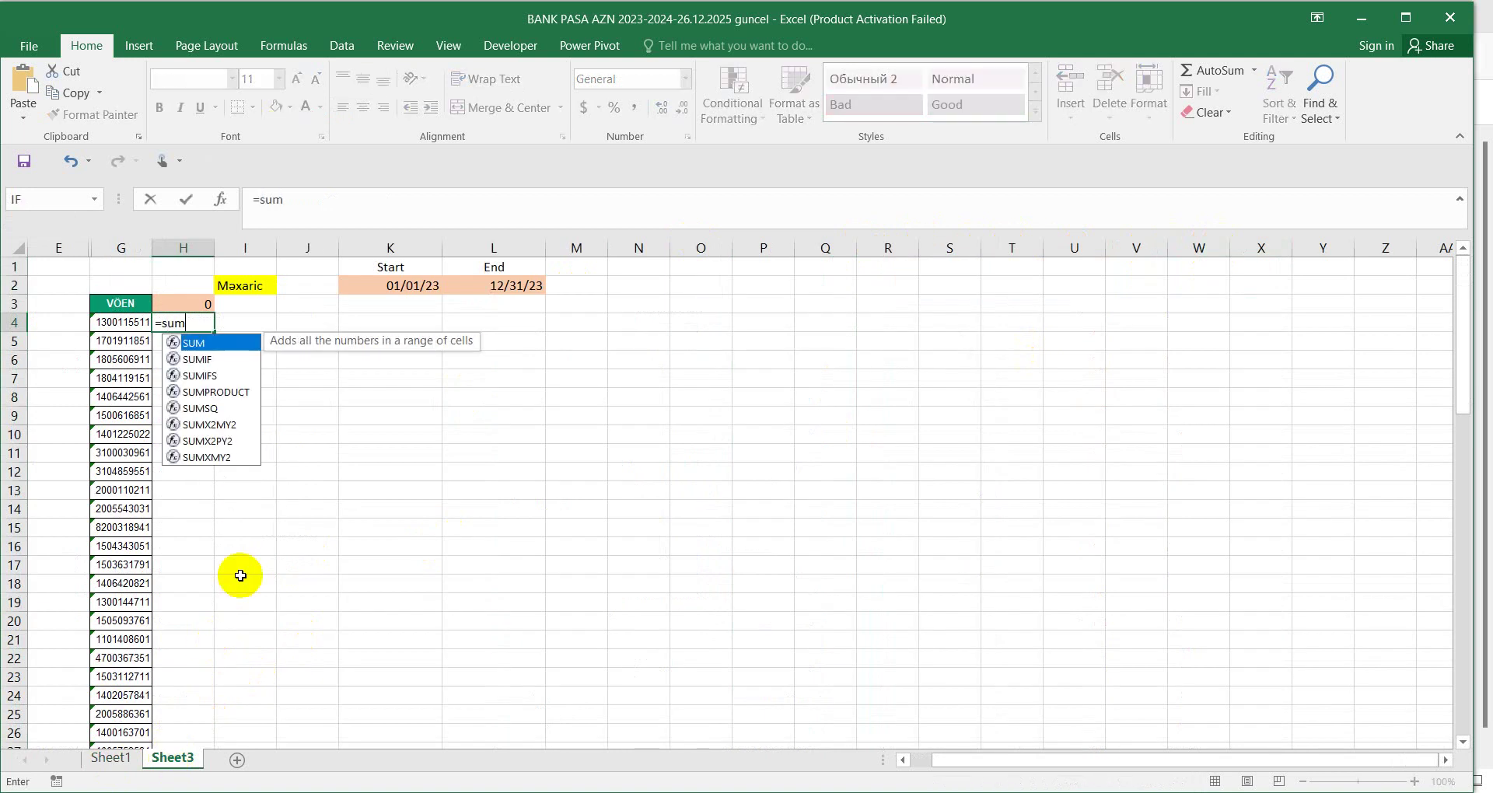
{"action": "double_click", "coordinate": [193, 376]}
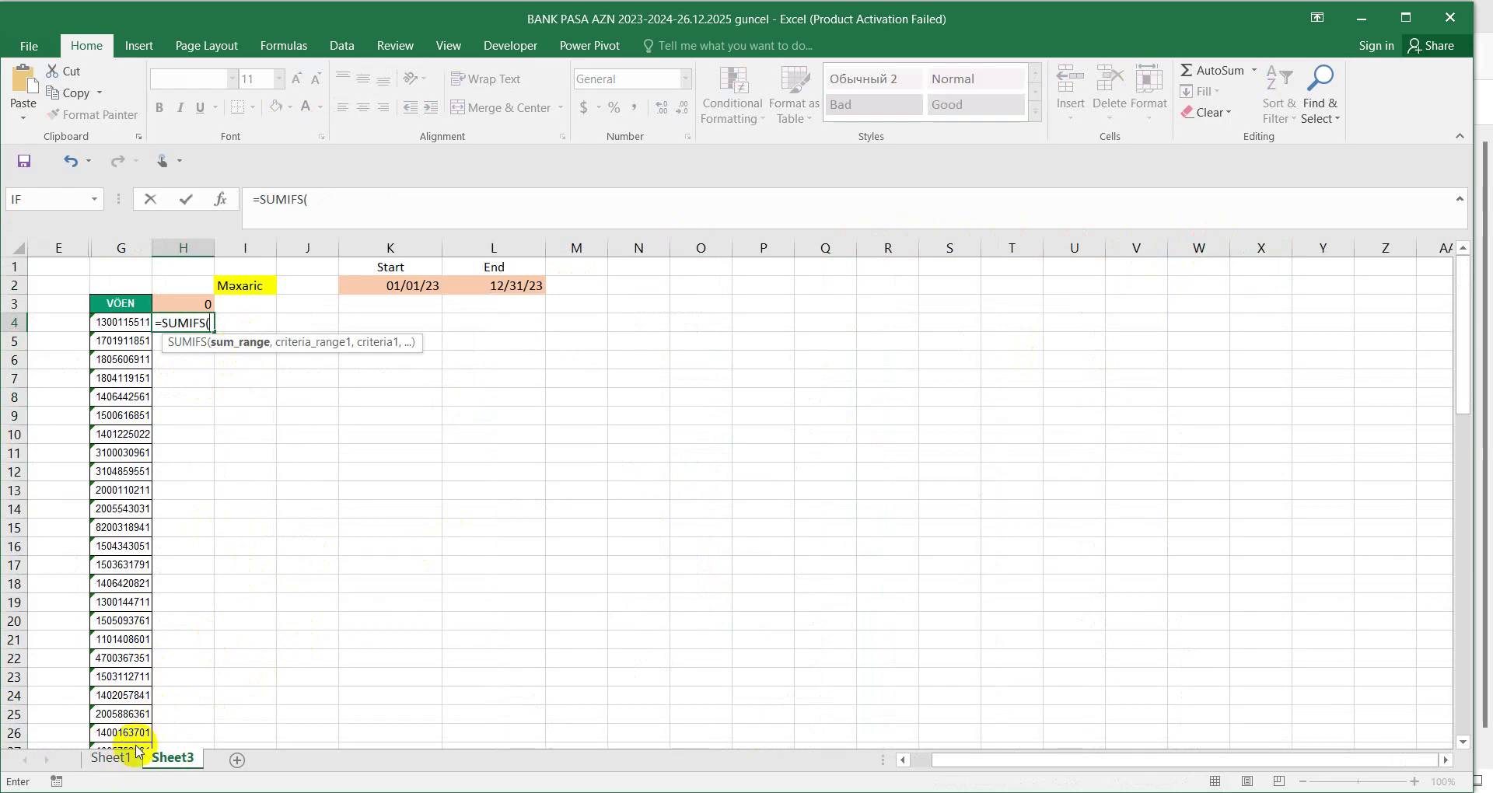
{"action": "left_click", "coordinate": [123, 765]}
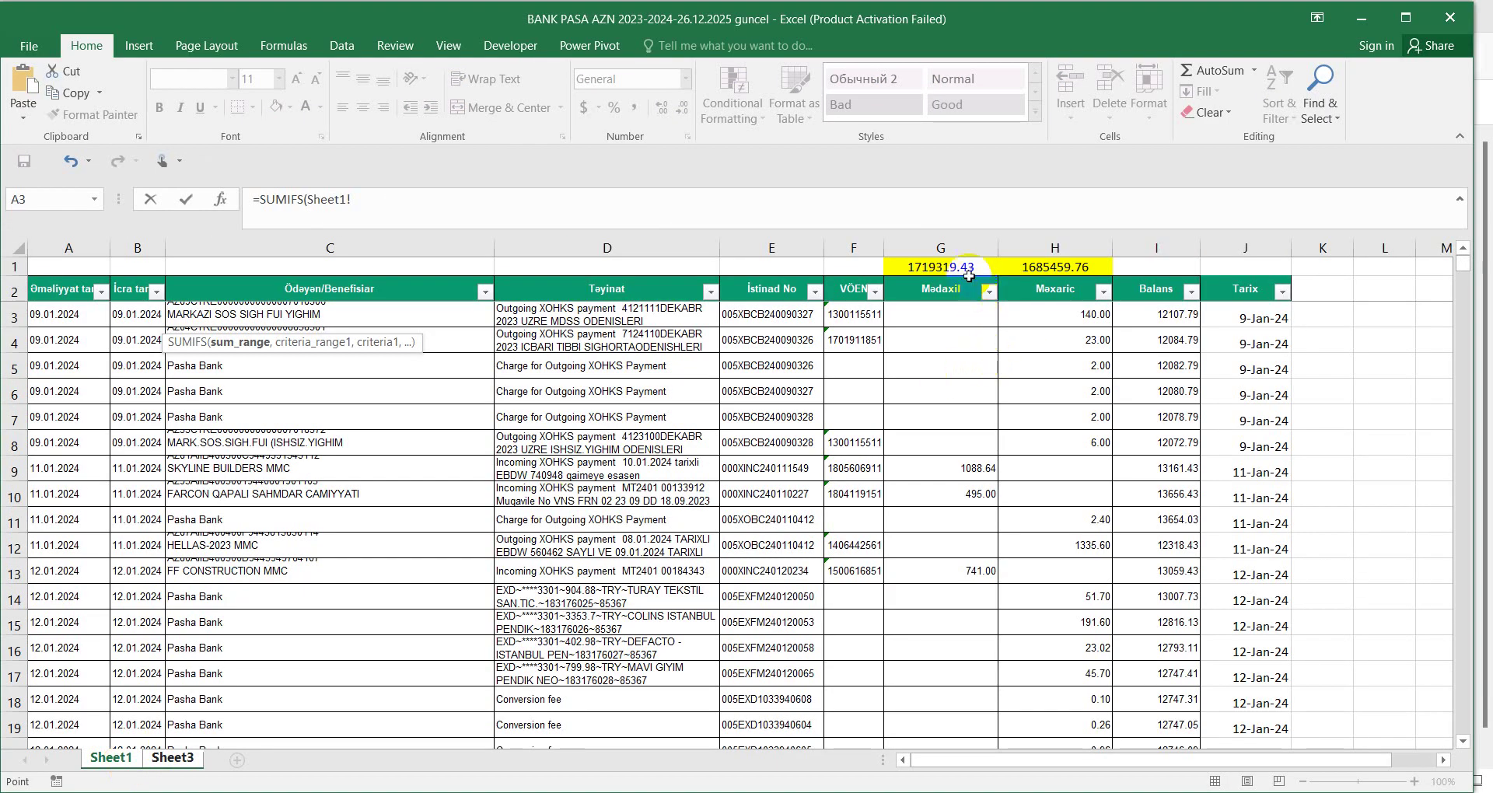
{"action": "left_click", "coordinate": [951, 246]}
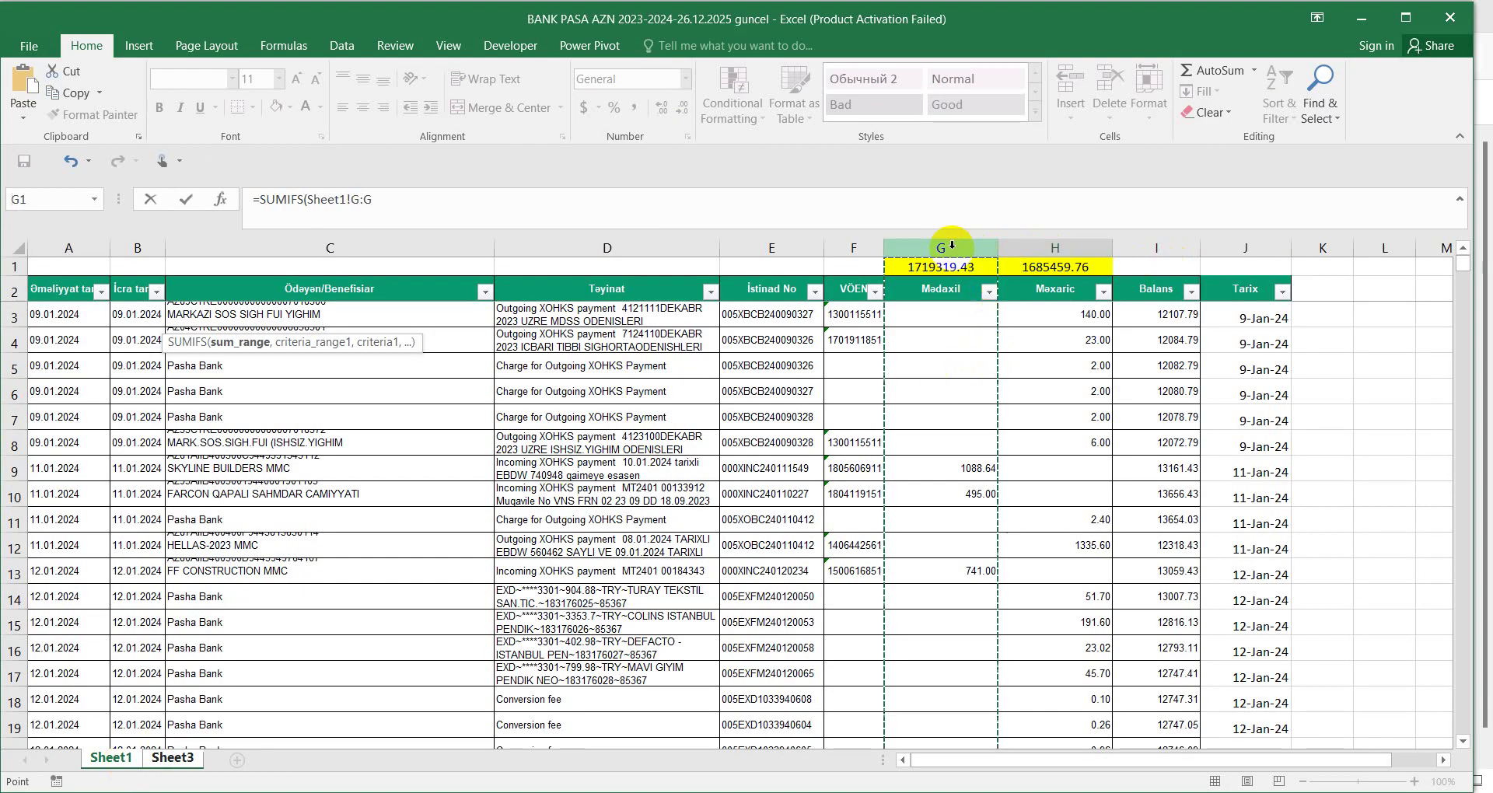
{"action": "left_click", "coordinate": [909, 204]}
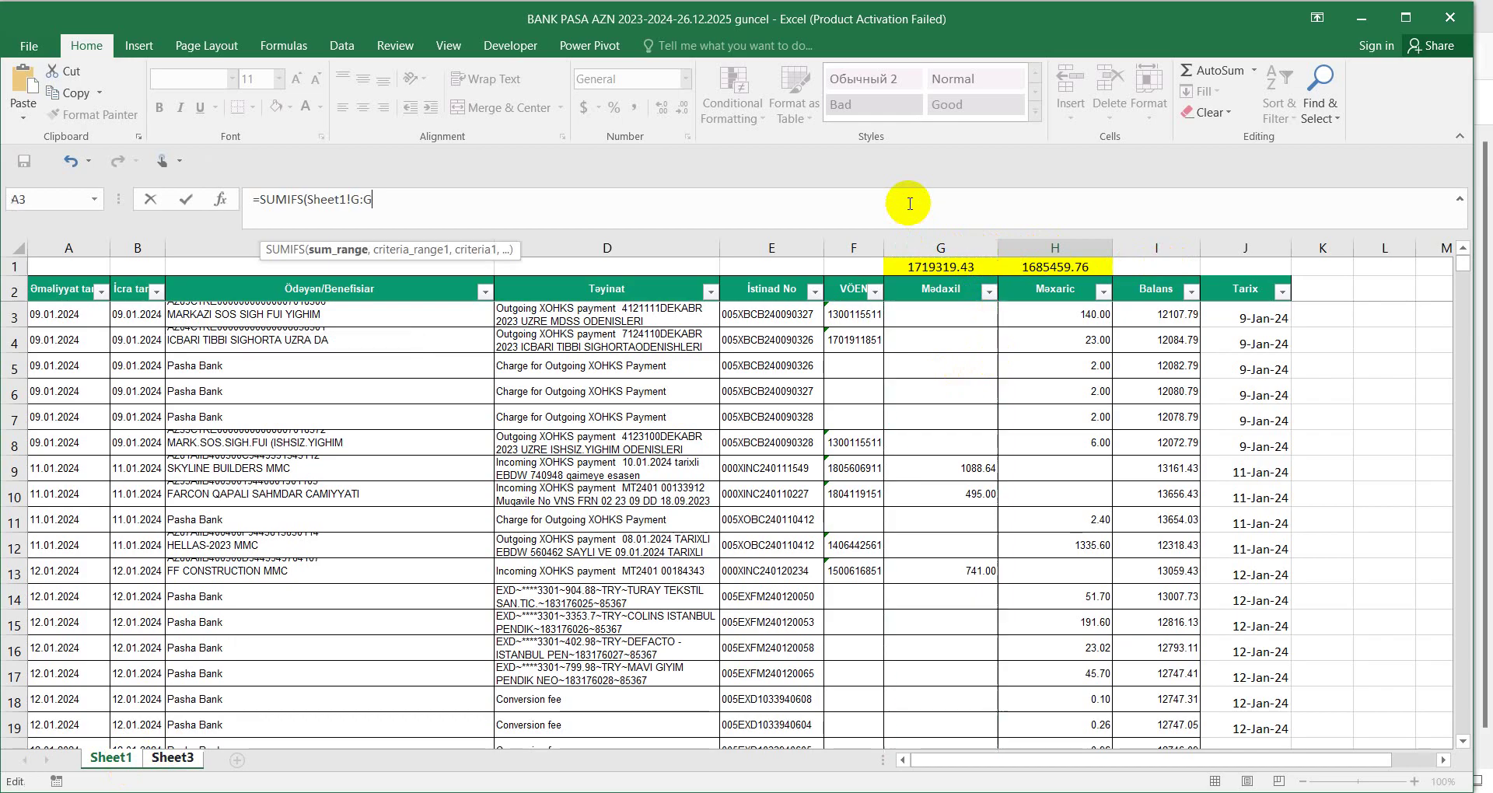
{"action": "type", "text": ","}
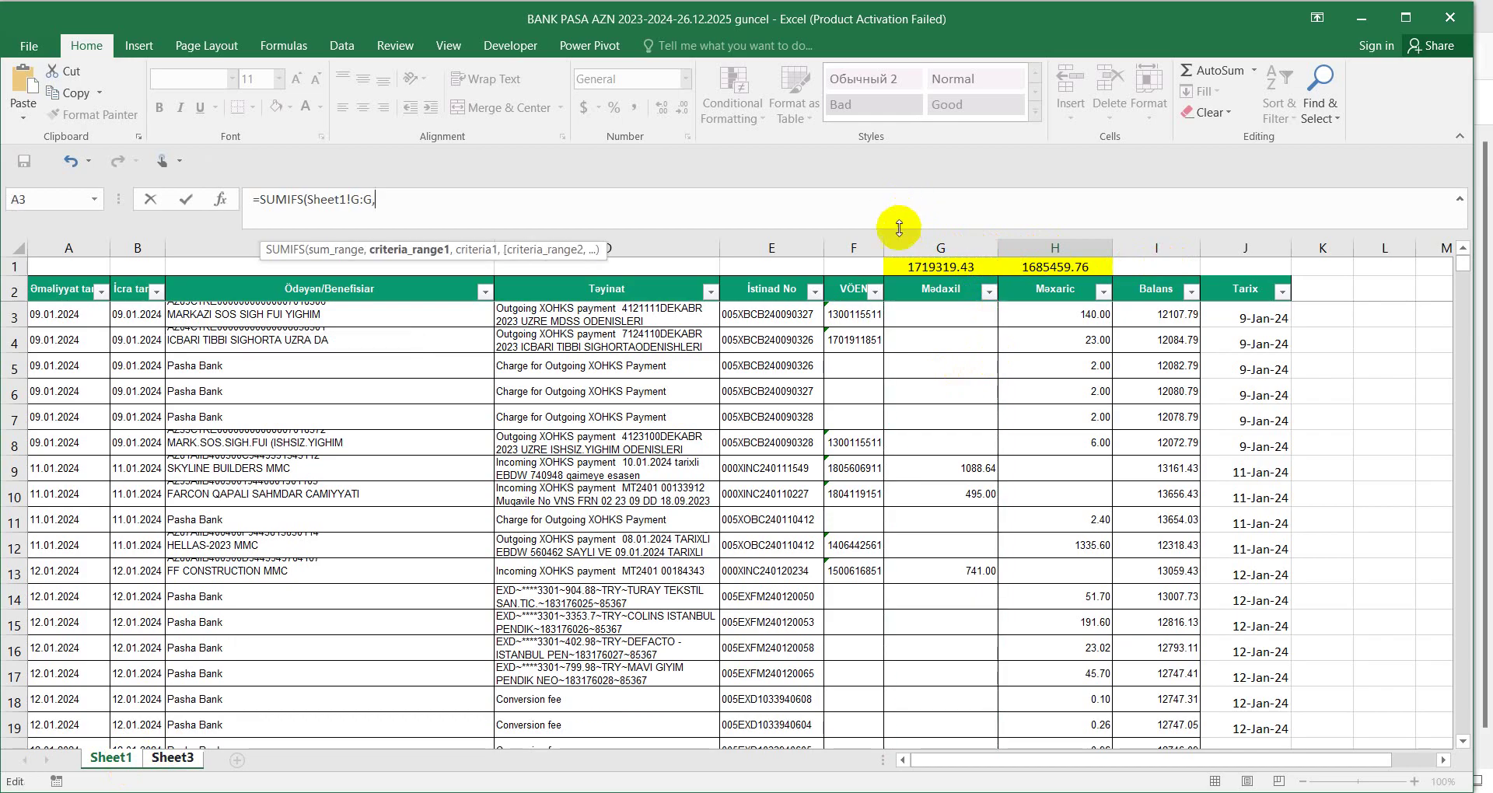
Add the first SUMIFS condition, matching Sheet1 column F (VÖEN) to cell G4 of Sheet3
{"action": "left_click", "coordinate": [862, 242]}
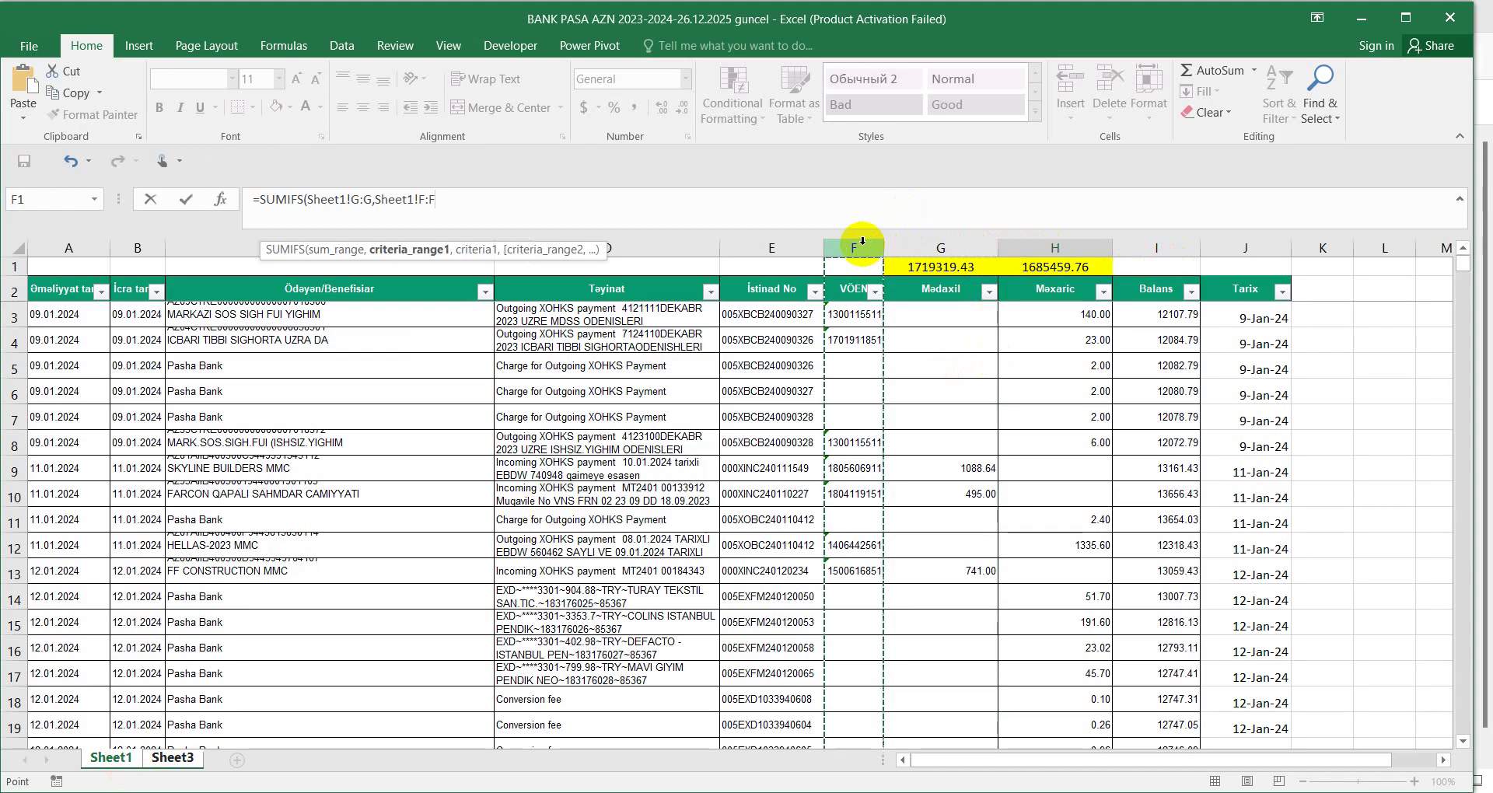
{"action": "type", "text": ","}
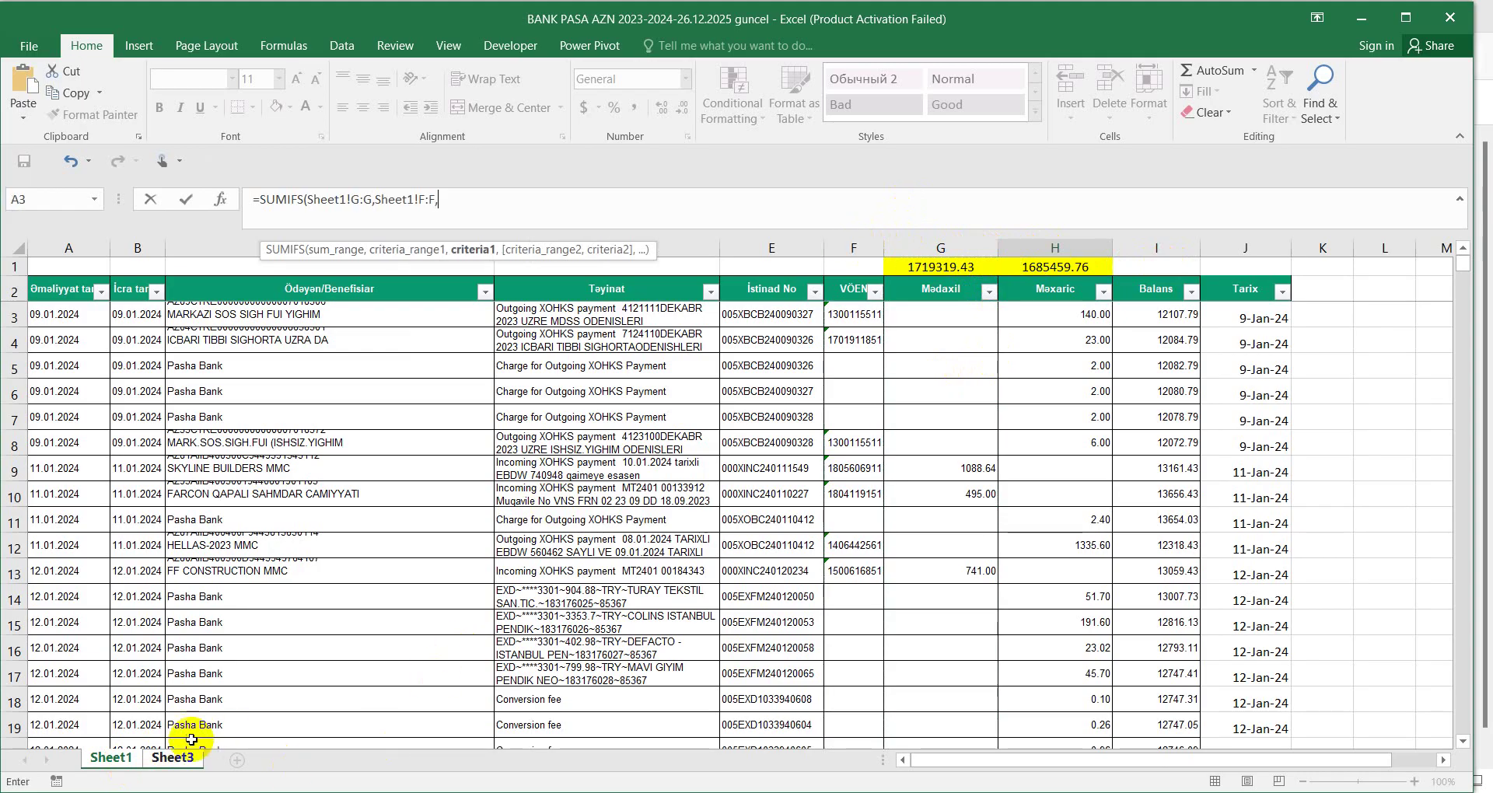
{"action": "left_click", "coordinate": [173, 758]}
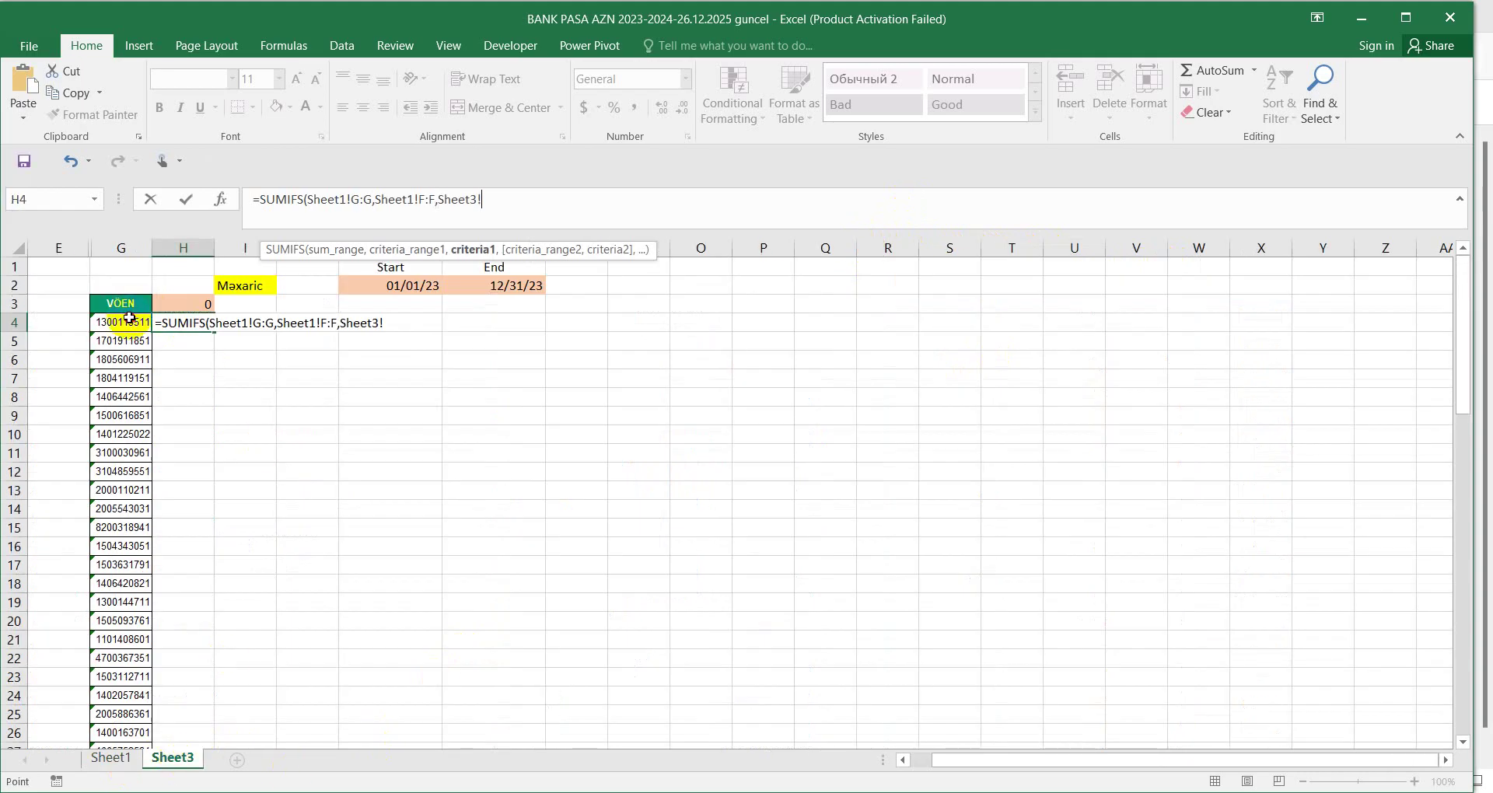
{"action": "left_click", "coordinate": [129, 319]}
{"action": "type", "text": ","}
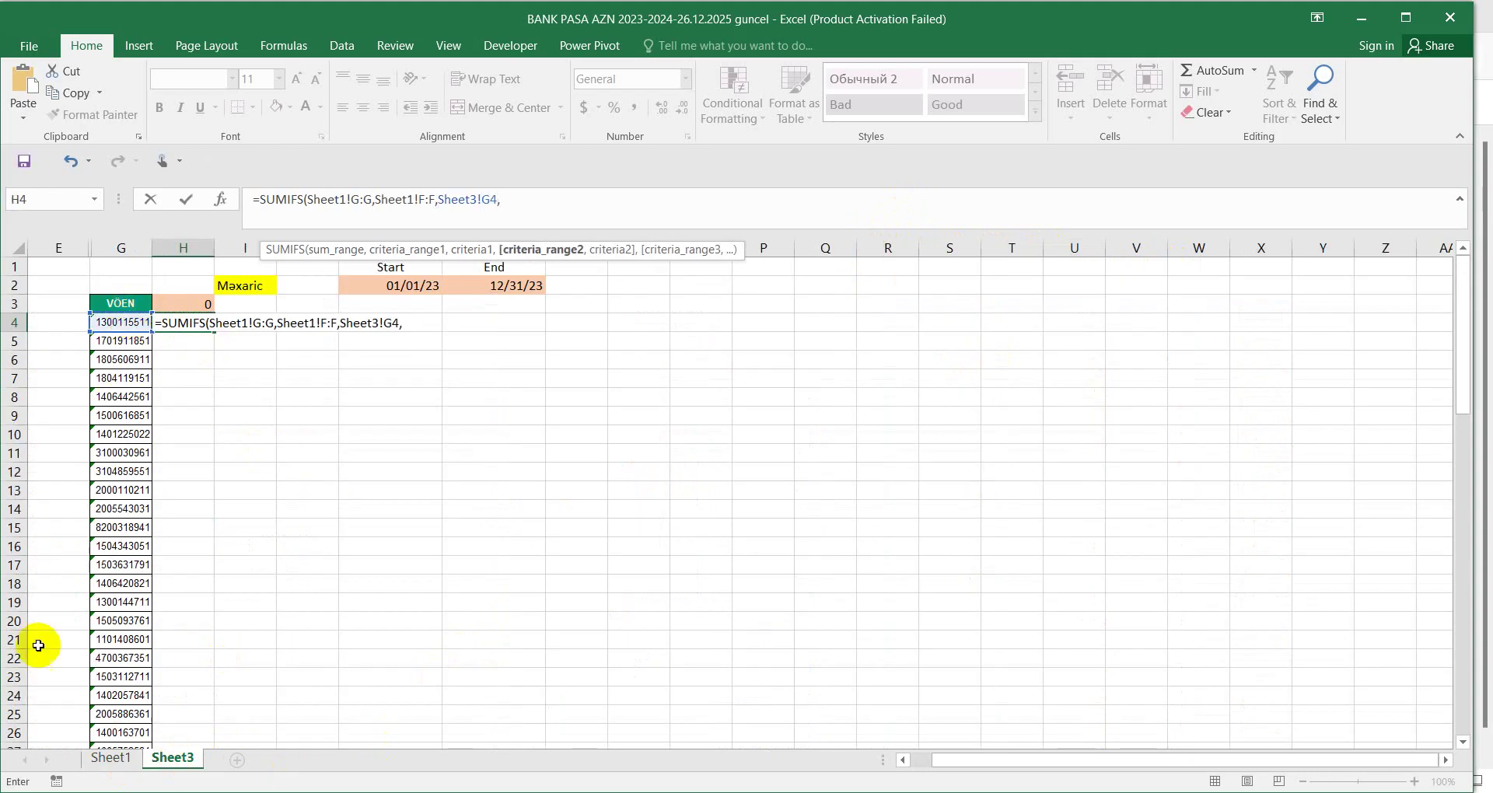
Add Sheet1 column J (Tarix) as the second criteria range, with the Start date in Sheet3!K2 as its criterion
{"action": "left_click", "coordinate": [111, 758]}
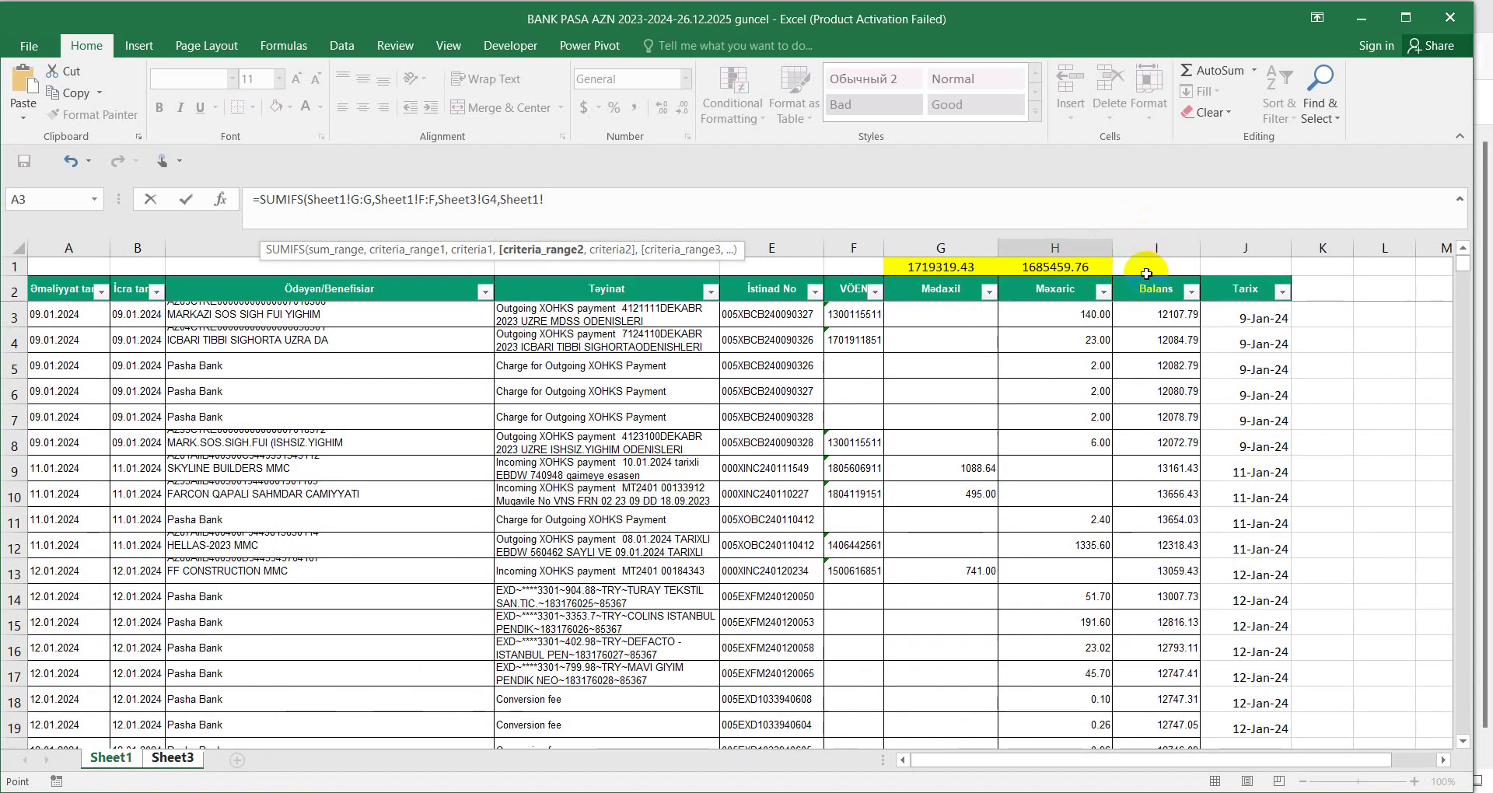
{"action": "left_click", "coordinate": [1230, 247]}
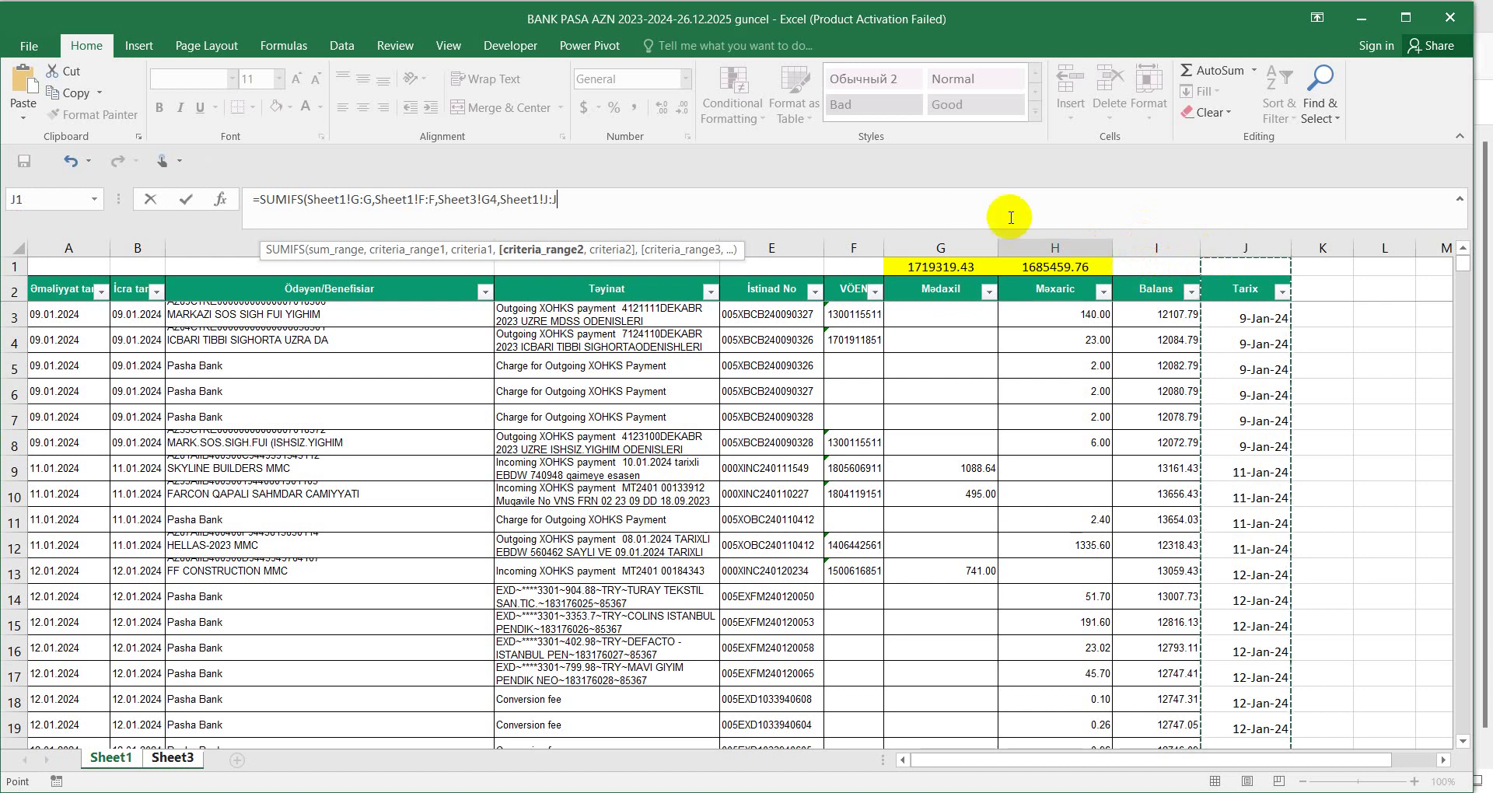
{"action": "left_click", "coordinate": [976, 197]}
{"action": "type", "text": ","}
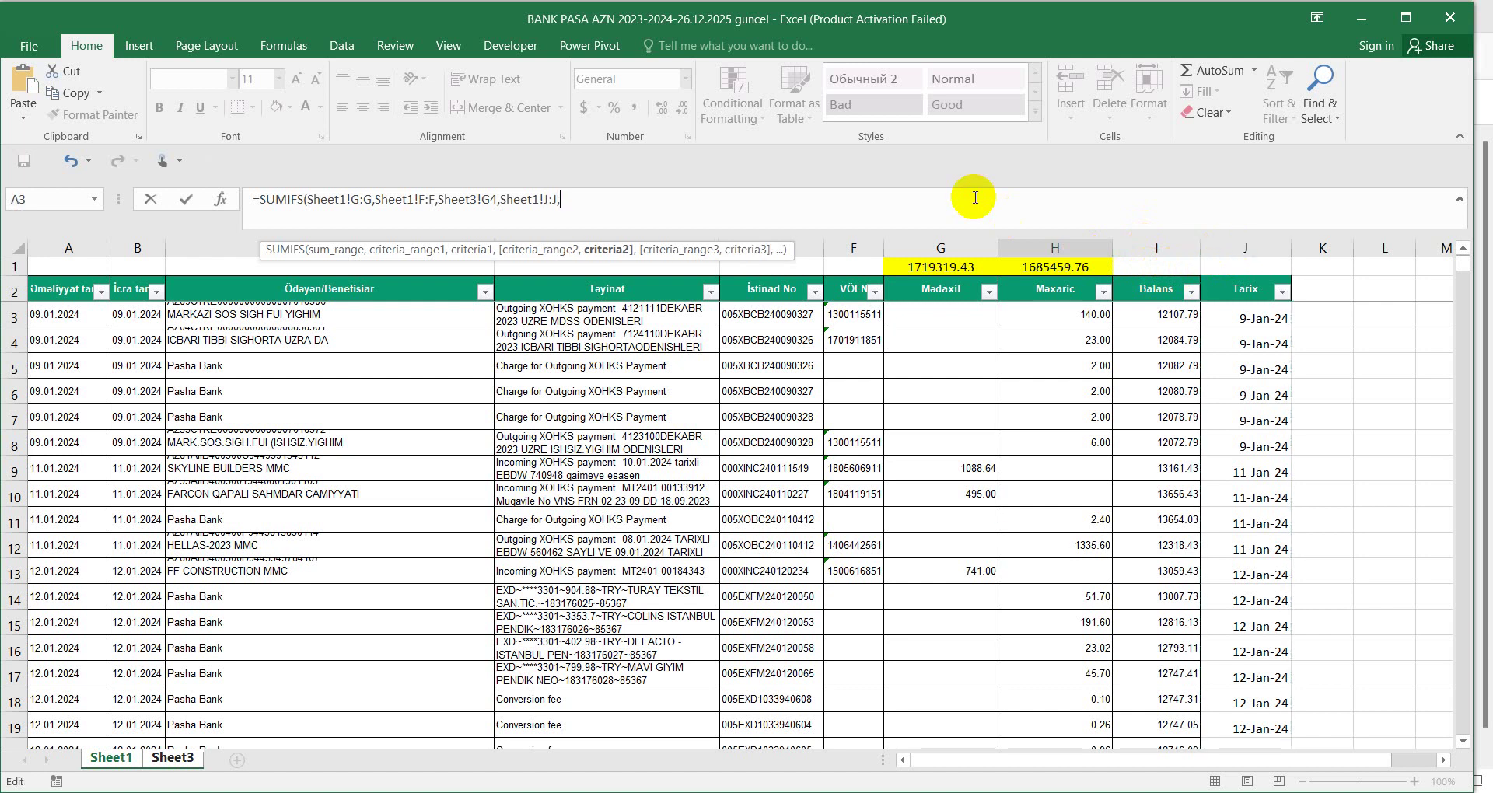
{"action": "left_click", "coordinate": [172, 759]}
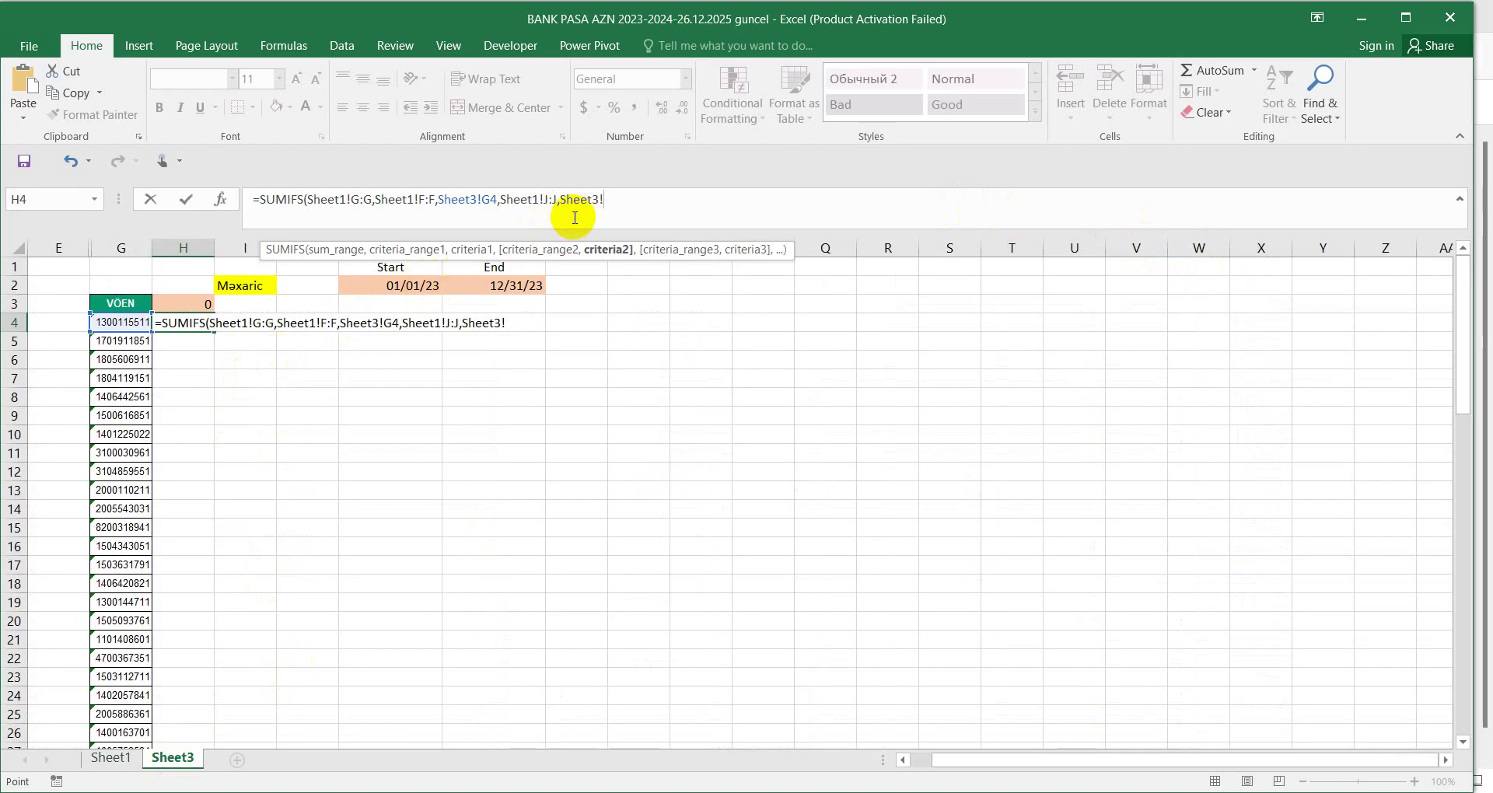
{"action": "key", "text": "BackSpace"}
{"action": "key", "text": "BackSpace"}
{"action": "key", "text": "BackSpace"}
{"action": "key", "text": "BackSpace"}
{"action": "key", "text": "BackSpace"}
{"action": "key", "text": "BackSpace"}
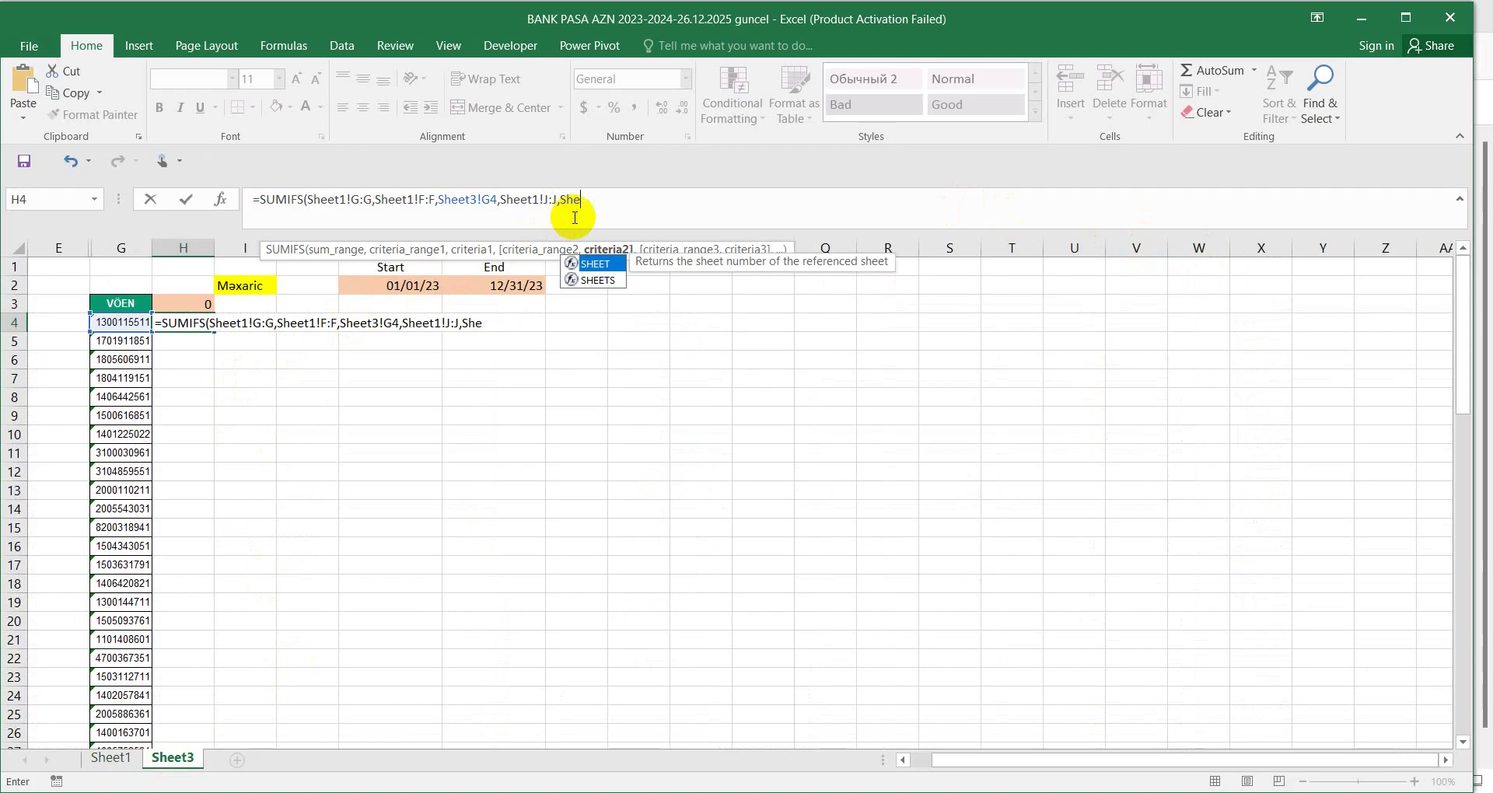
{"action": "left_click", "coordinate": [404, 287]}
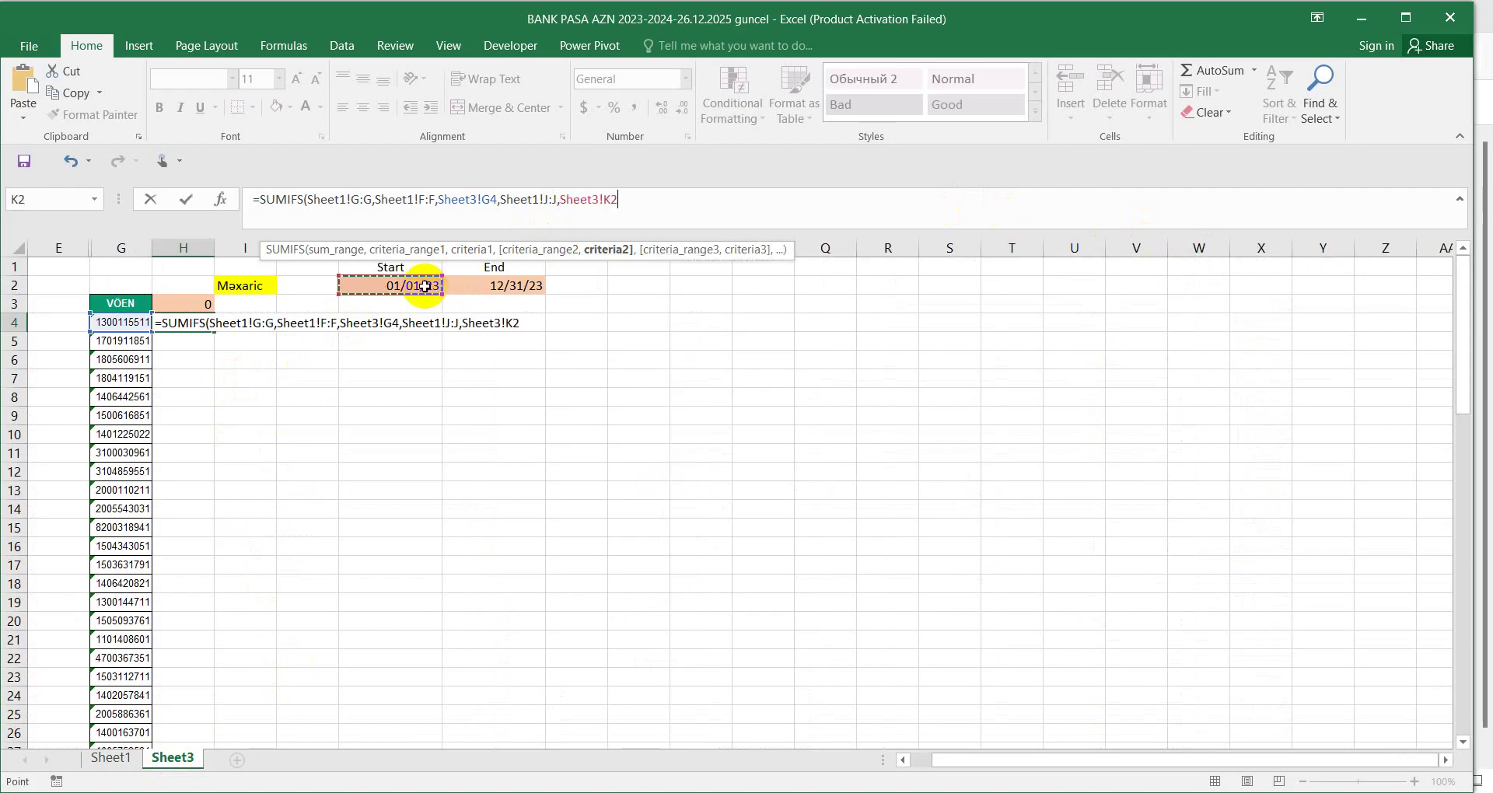
Make the start-date criterion a greater-than-or-equal condition by joining ">=" to Sheet3!K2 with &
{"action": "left_click", "coordinate": [561, 199]}
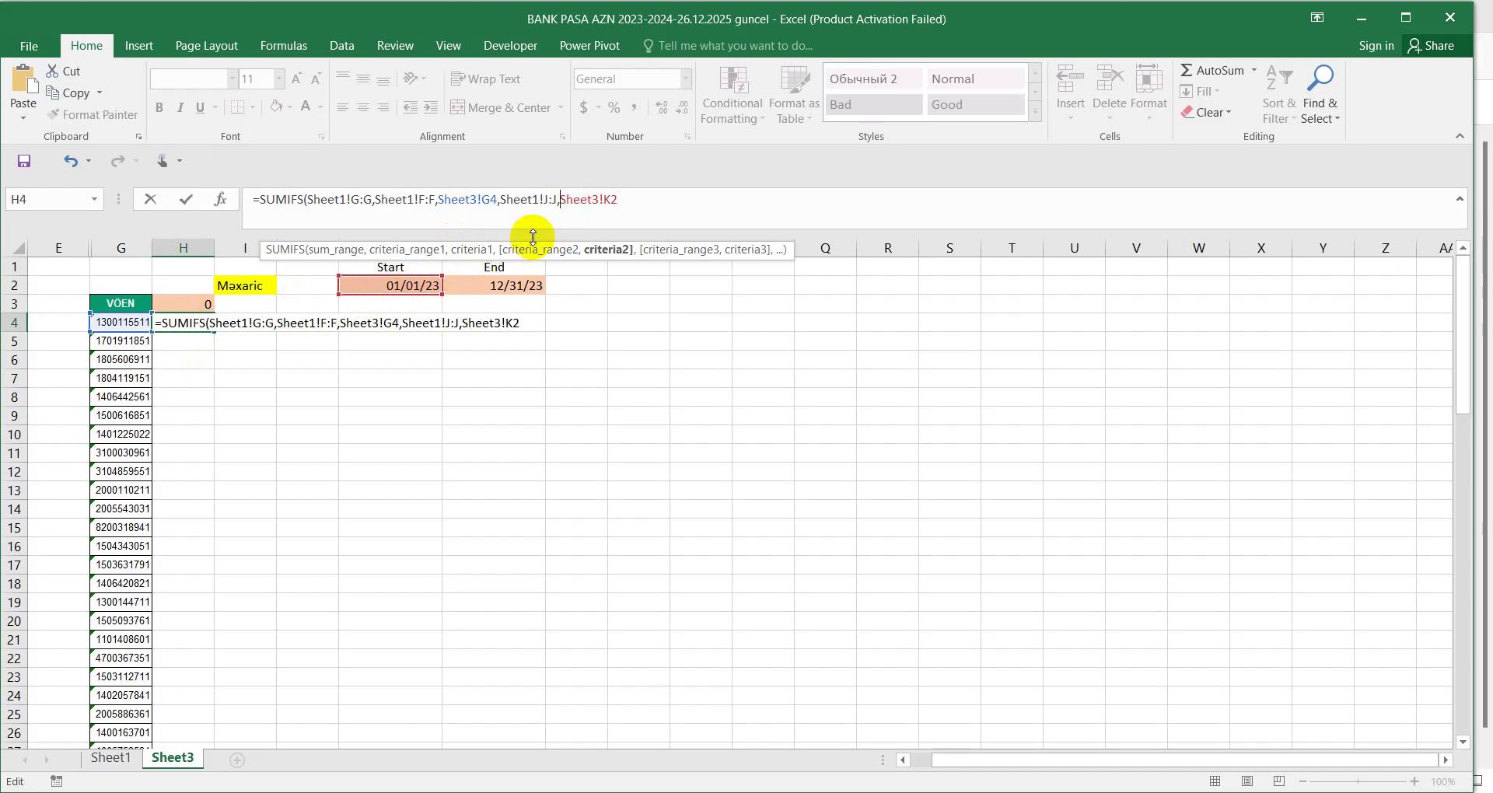
{"action": "type", "text": "\"\""}
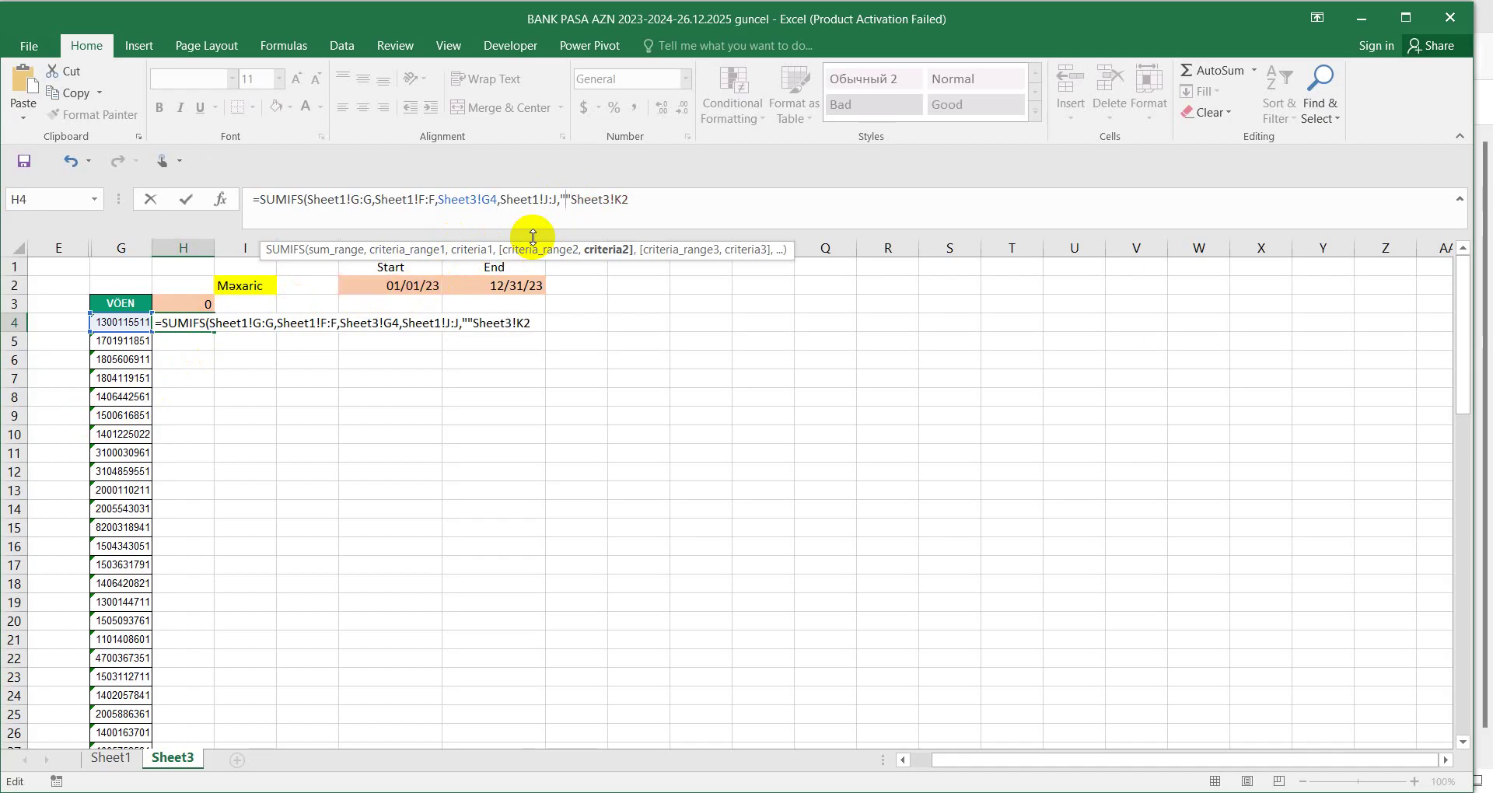
{"action": "type", "text": ">="}
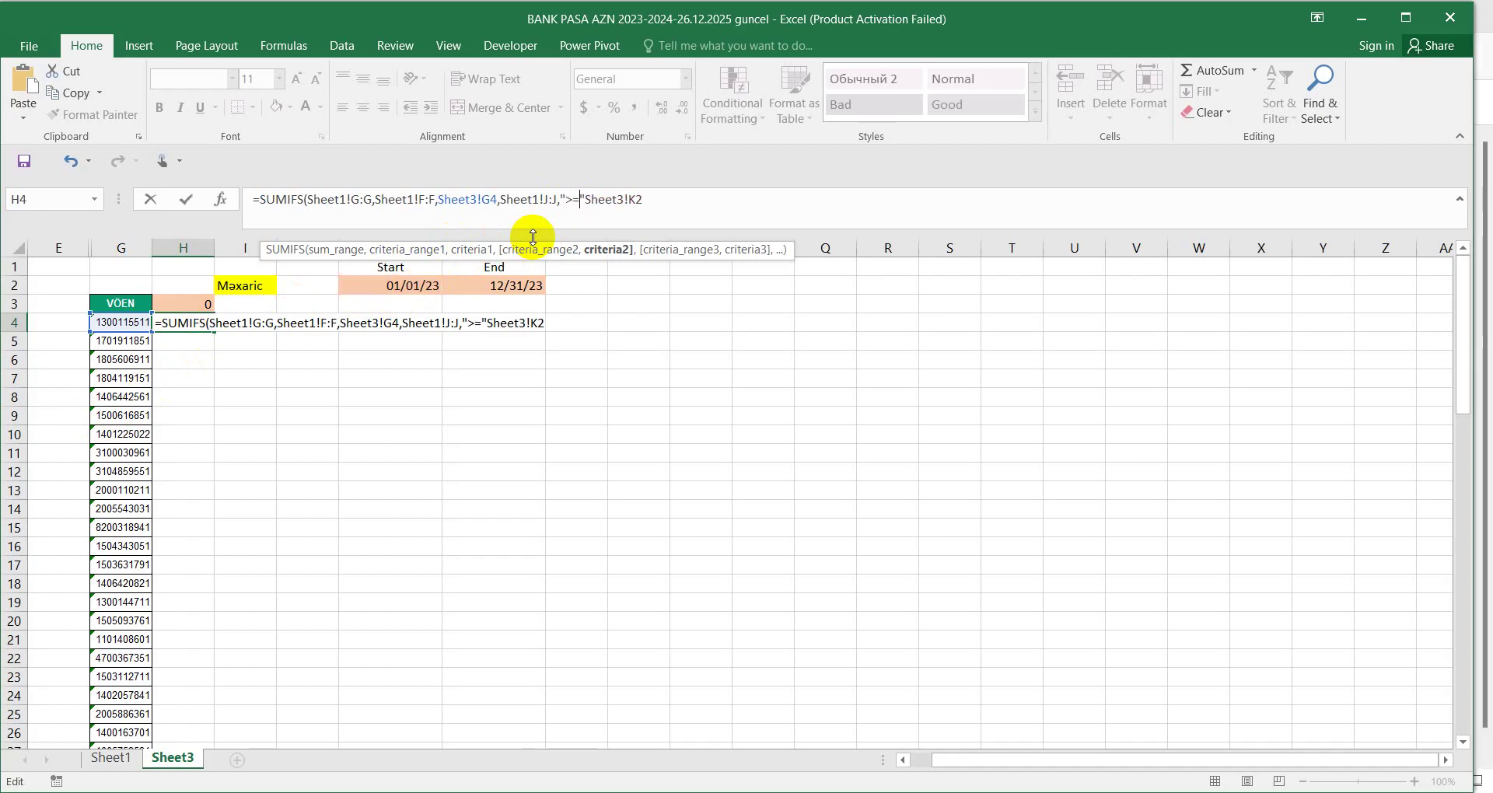
{"action": "left_click", "coordinate": [586, 201]}
{"action": "type", "text": "&"}
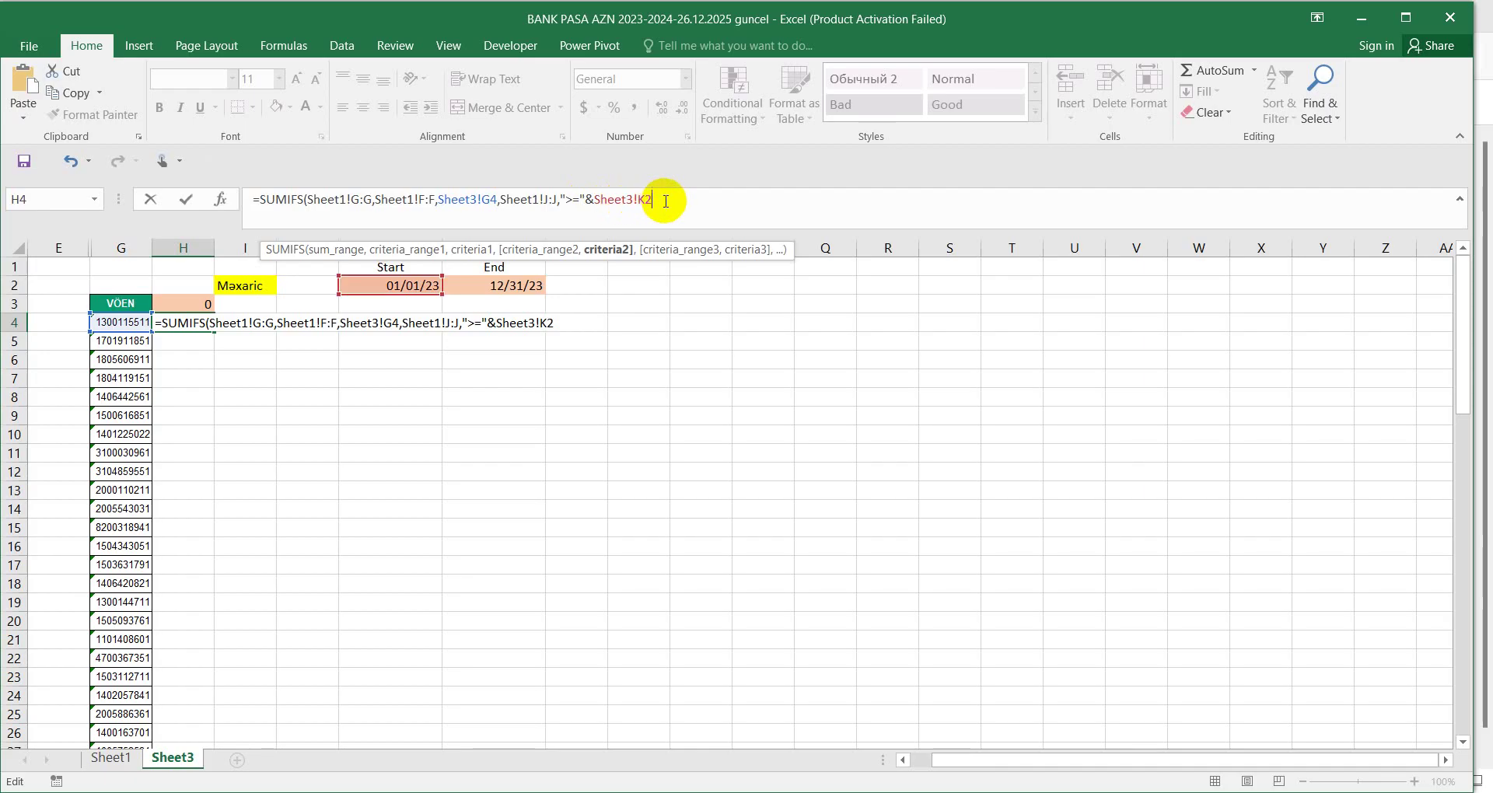
{"action": "type", "text": ","}
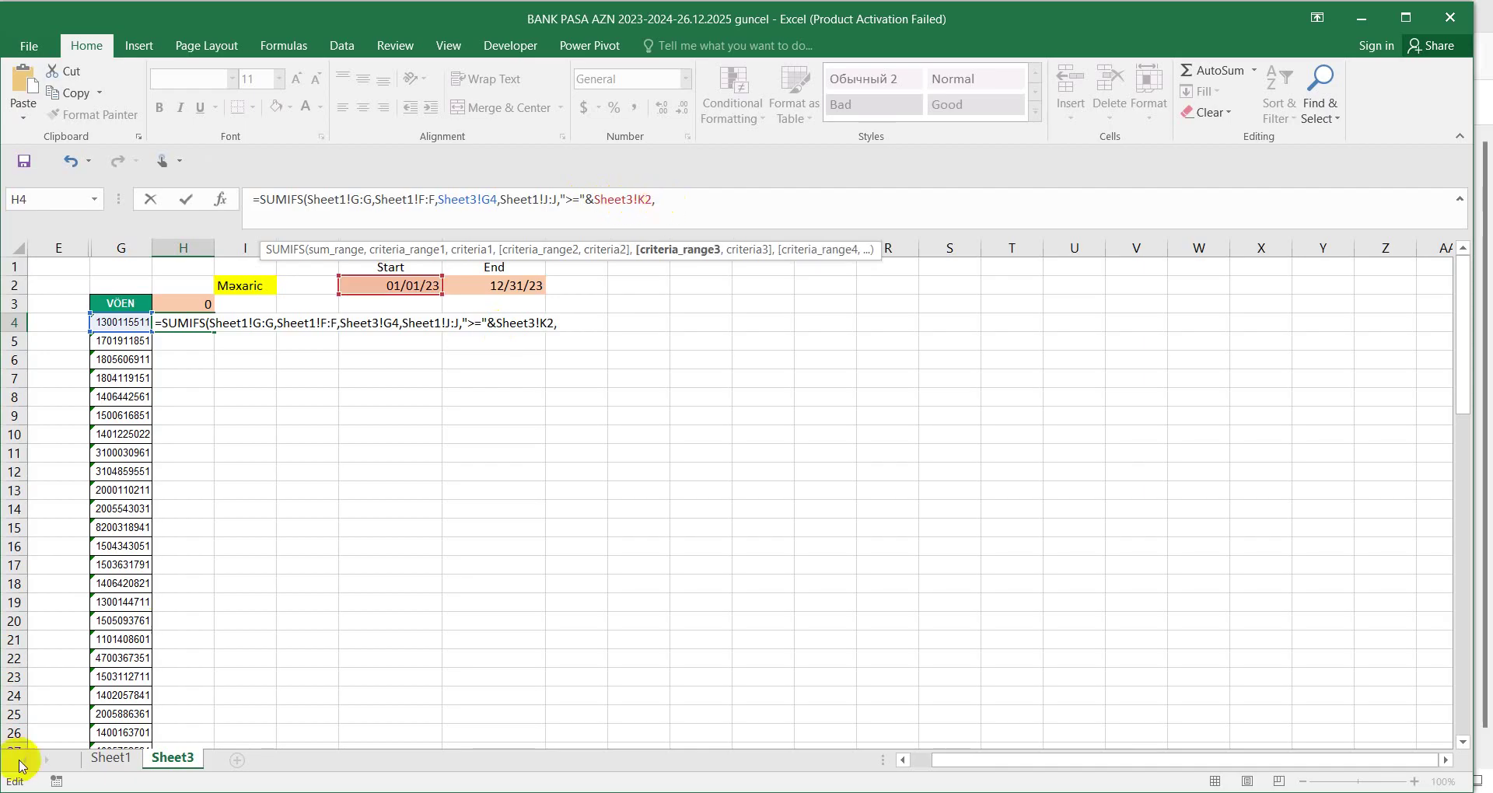
Add Sheet1 column J as the third criteria range, with the End date in Sheet3!L2 as its criterion
{"action": "left_click", "coordinate": [109, 758]}
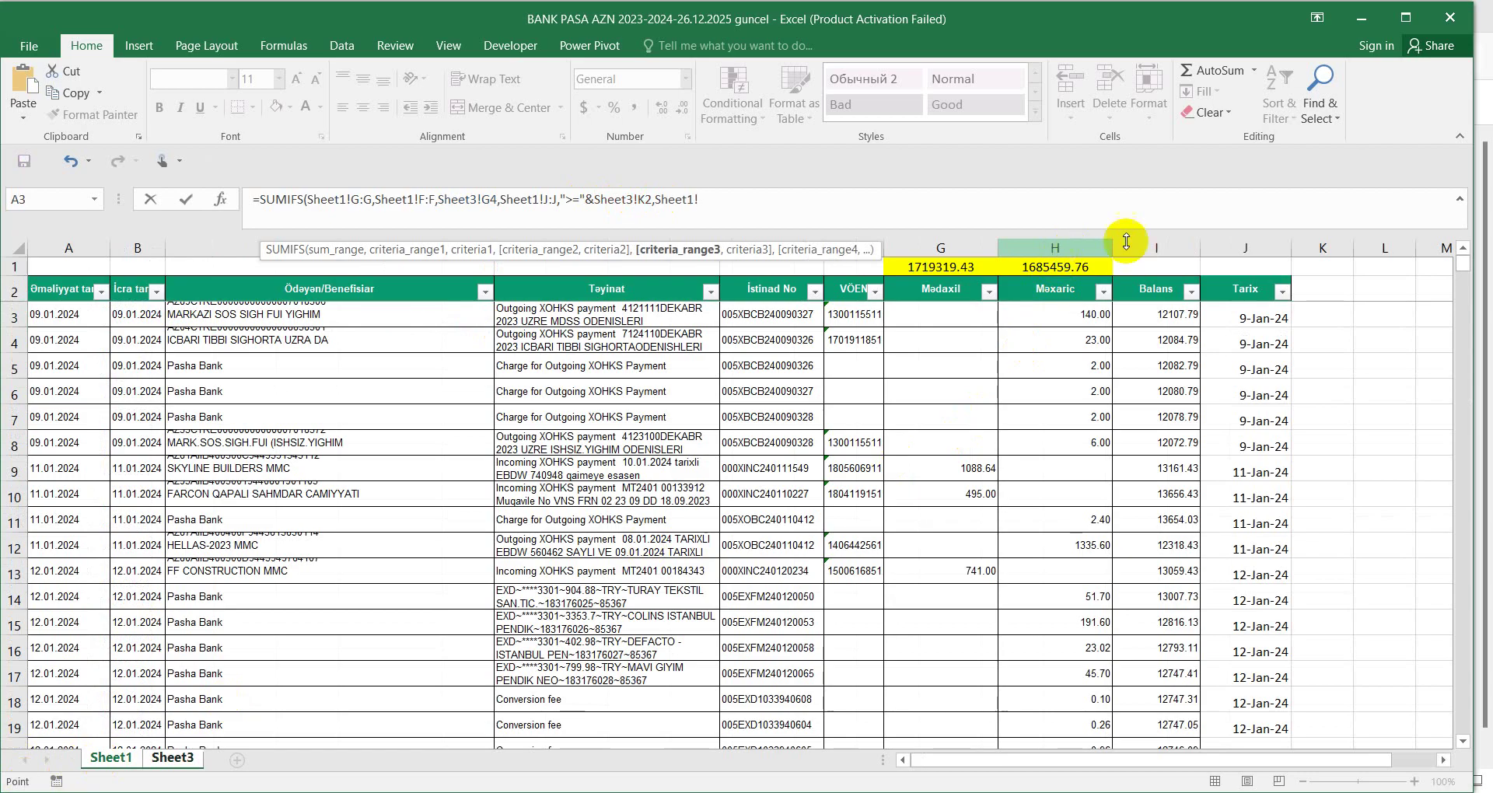
{"action": "left_click", "coordinate": [1234, 248]}
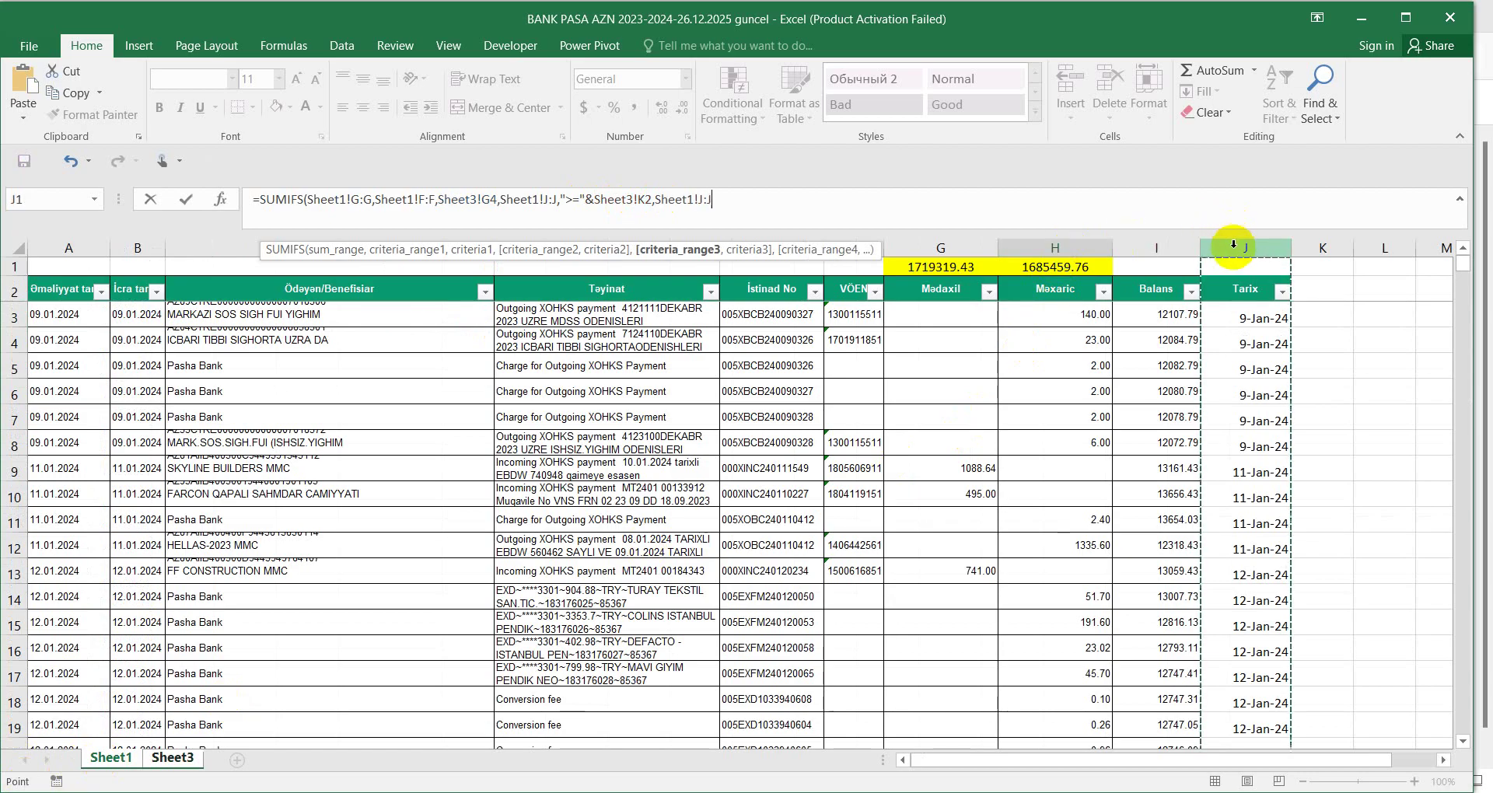
{"action": "type", "text": ","}
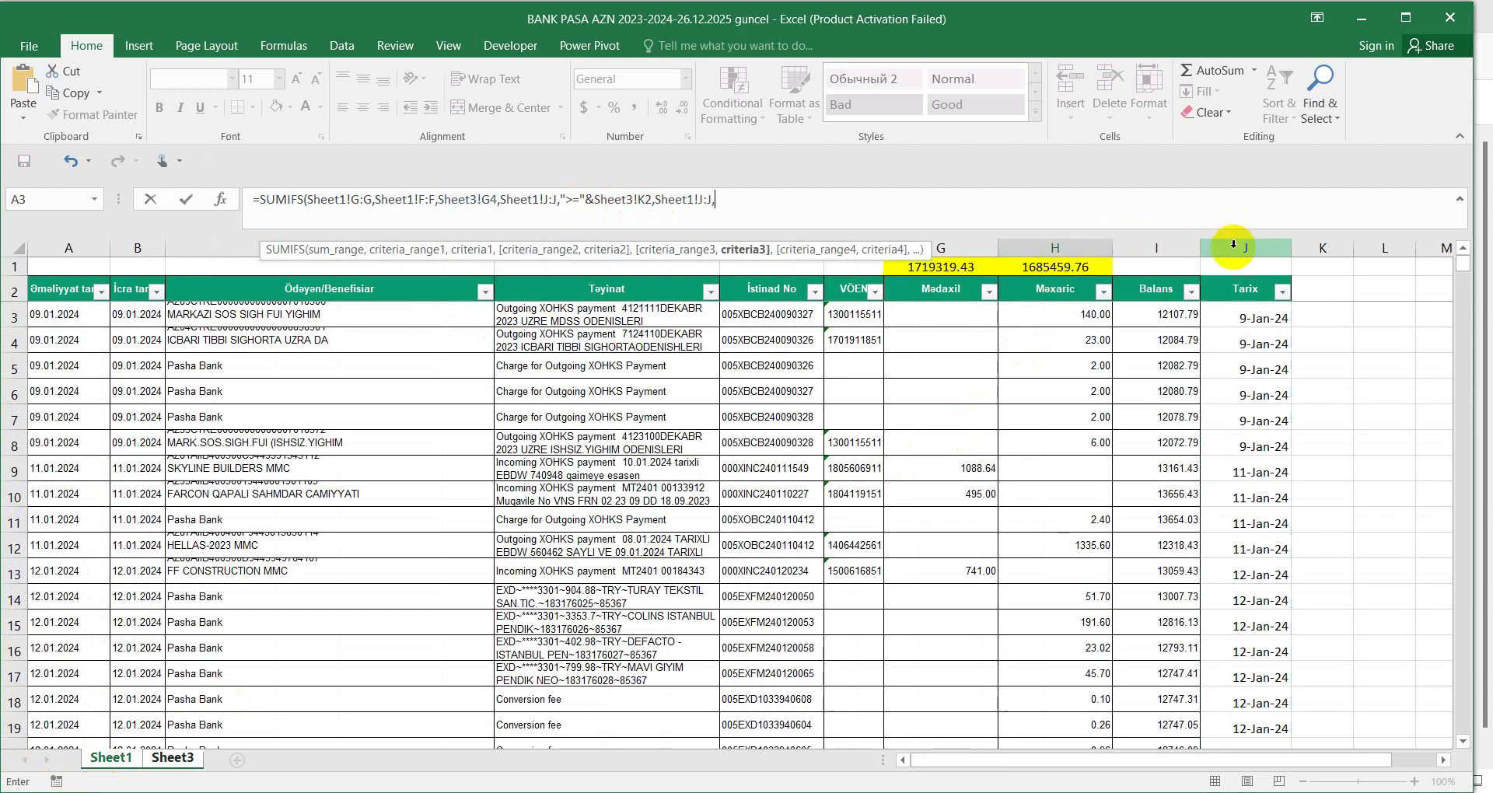
{"action": "left_click", "coordinate": [174, 760]}
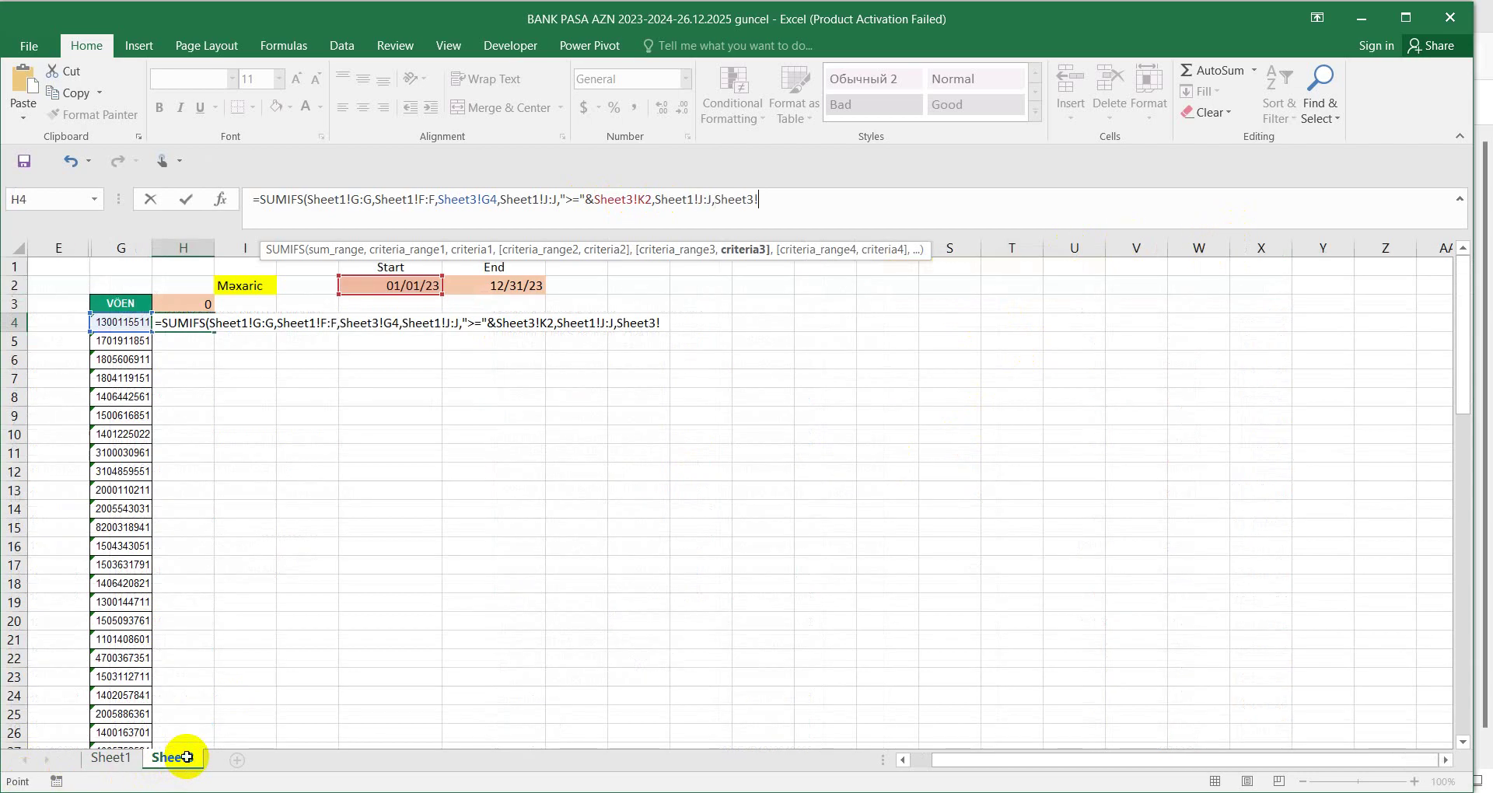
{"action": "left_click", "coordinate": [535, 287]}
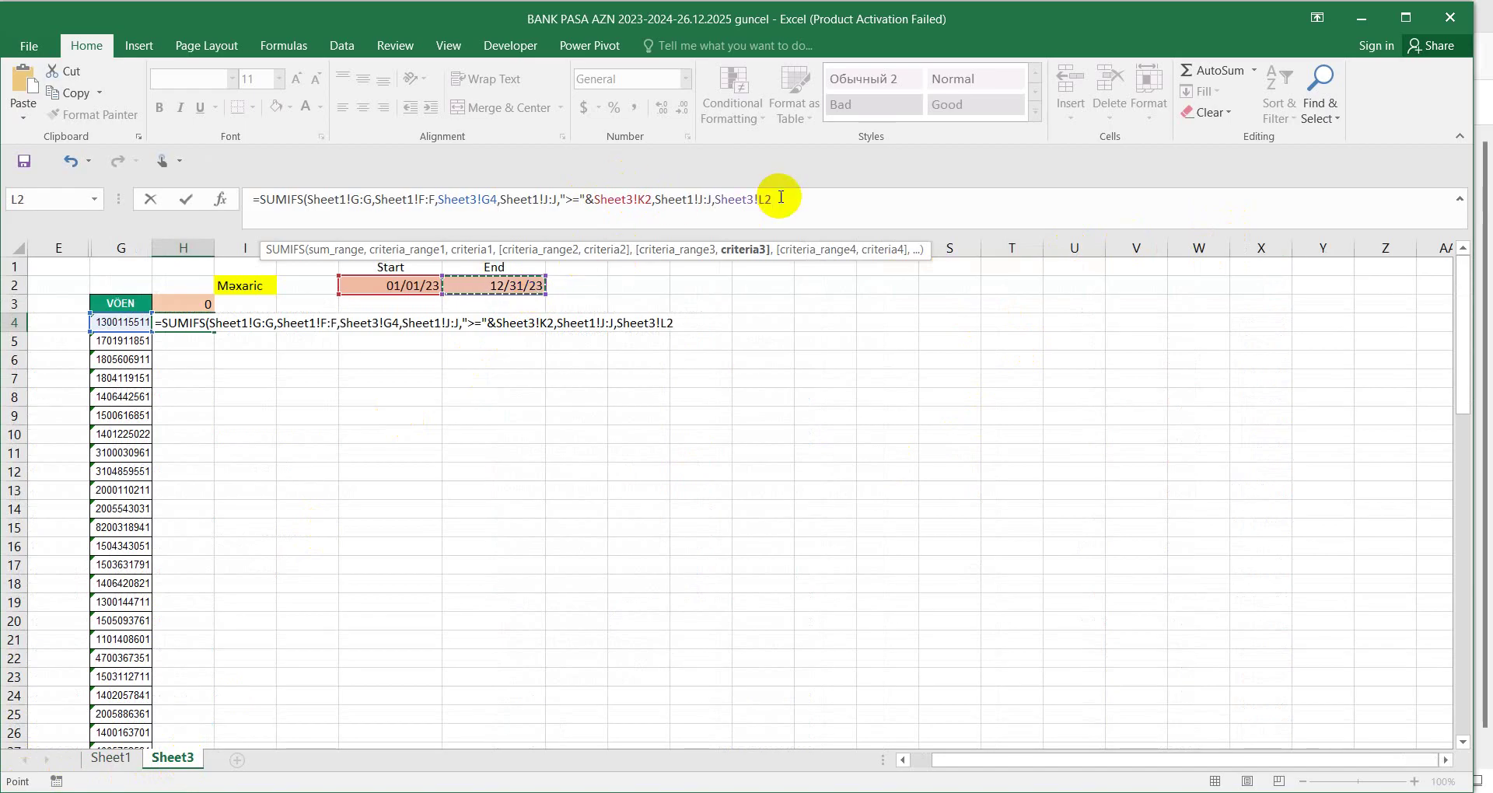
Make the end-date criterion a less-than-or-equal condition by joining "<=" to Sheet3!L2 with &
{"action": "left_click", "coordinate": [717, 199]}
{"action": "type", "text": "\"\""}
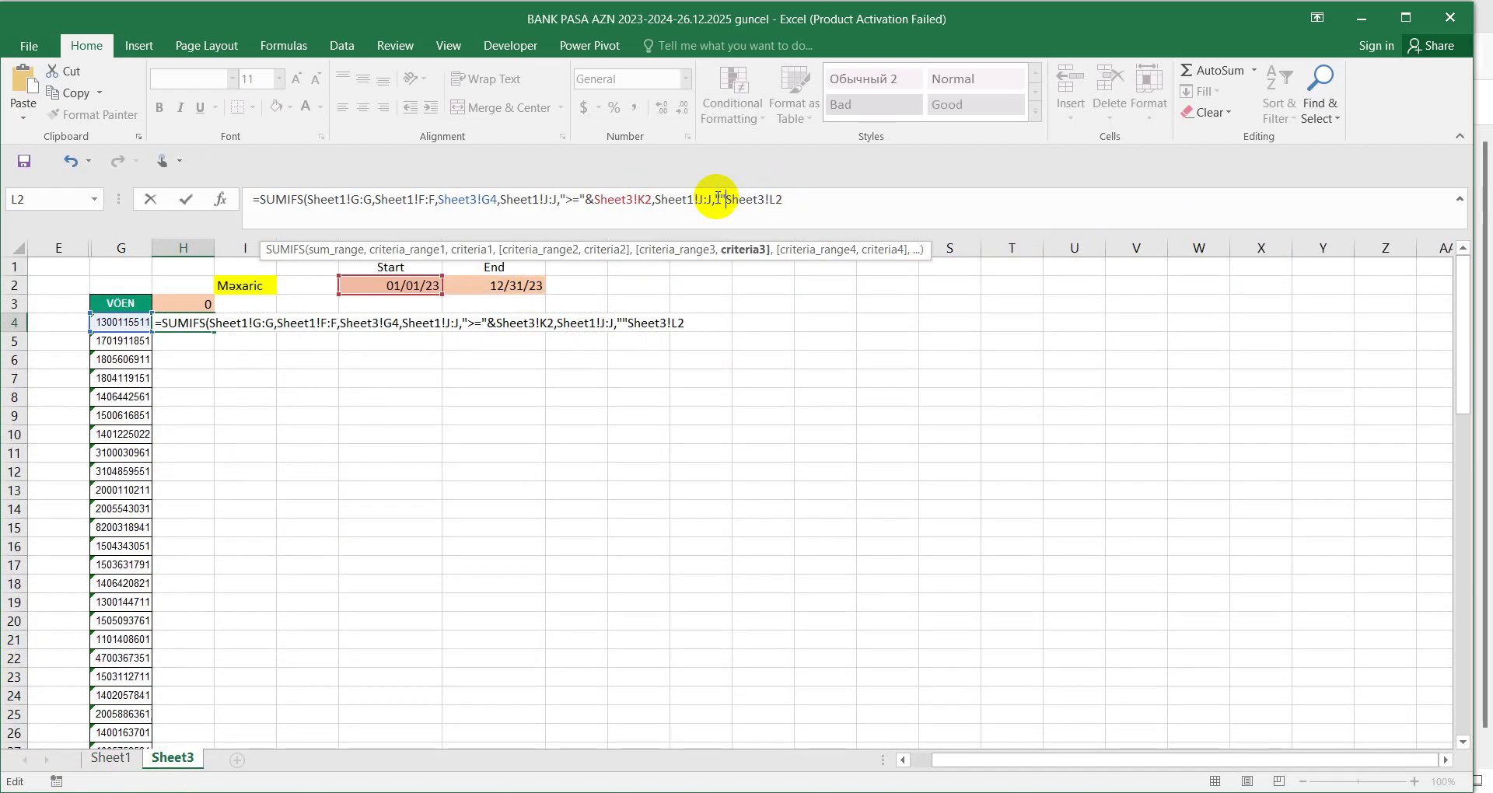
{"action": "type", "text": "&"}
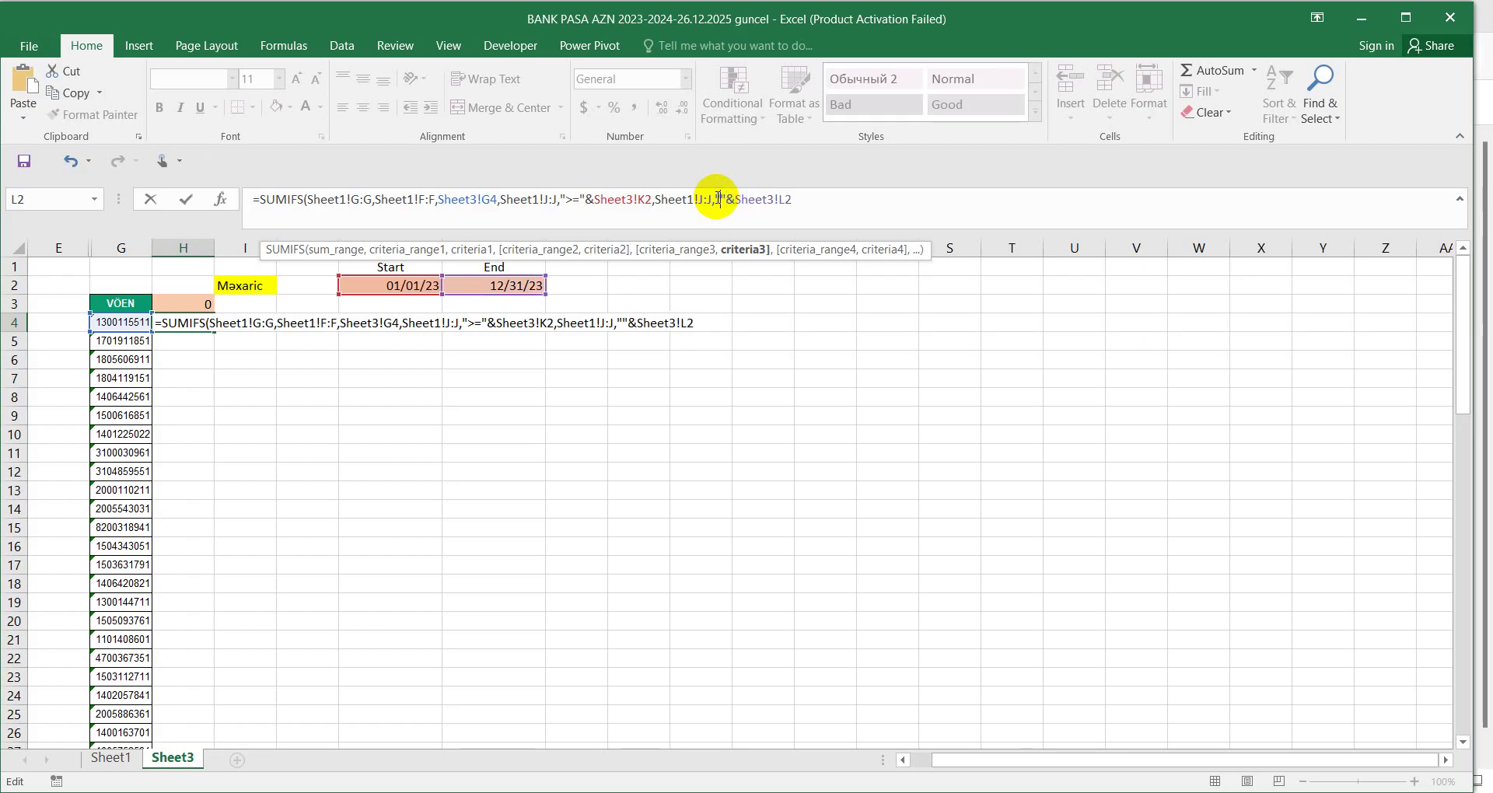
{"action": "type", "text": ">"}
{"action": "key", "text": "BackSpace"}
{"action": "type", "text": "<="}
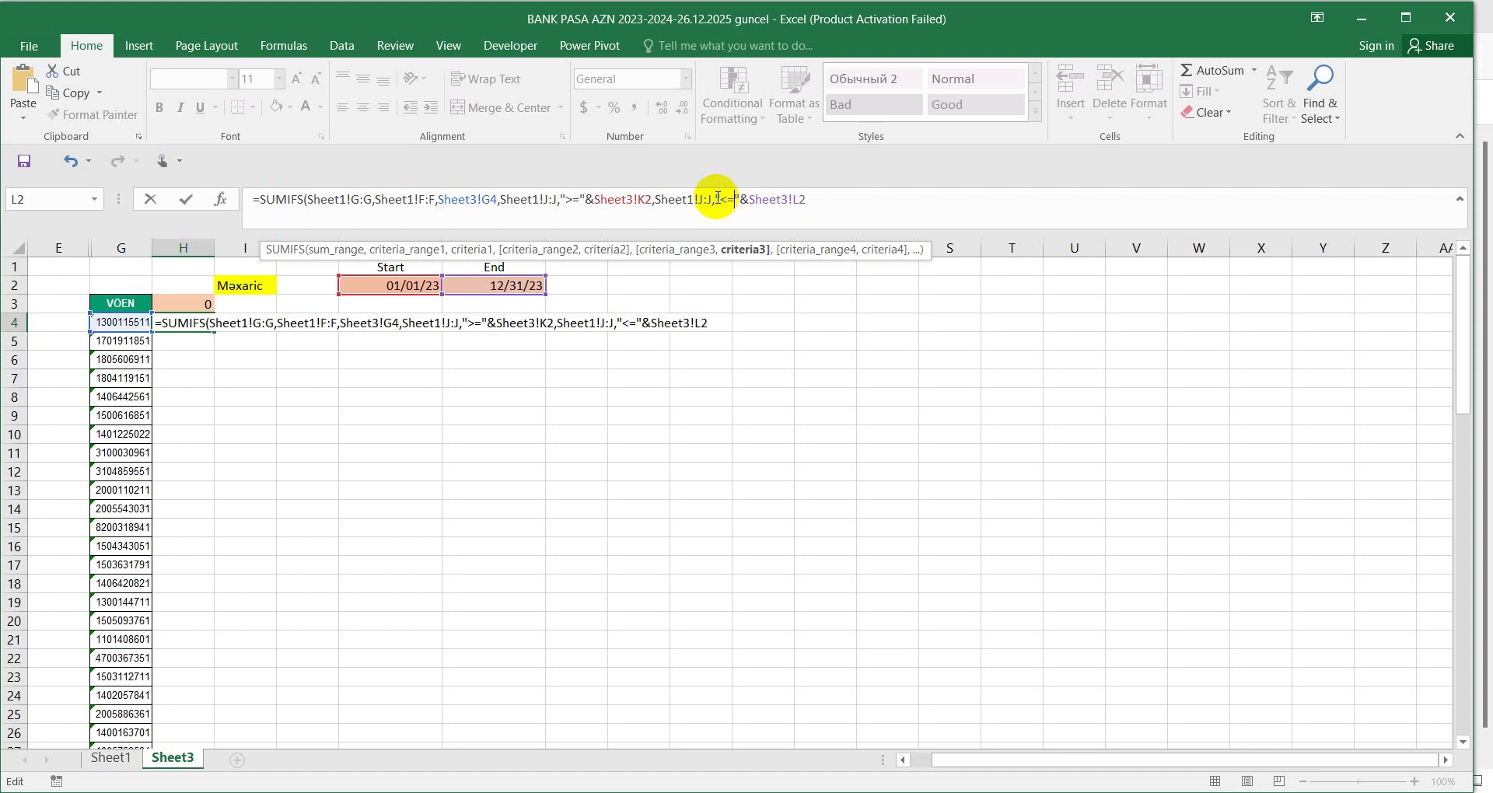
Commit the SUMIFS formula in H4 and copy it down through H8
{"action": "key", "text": "Return"}
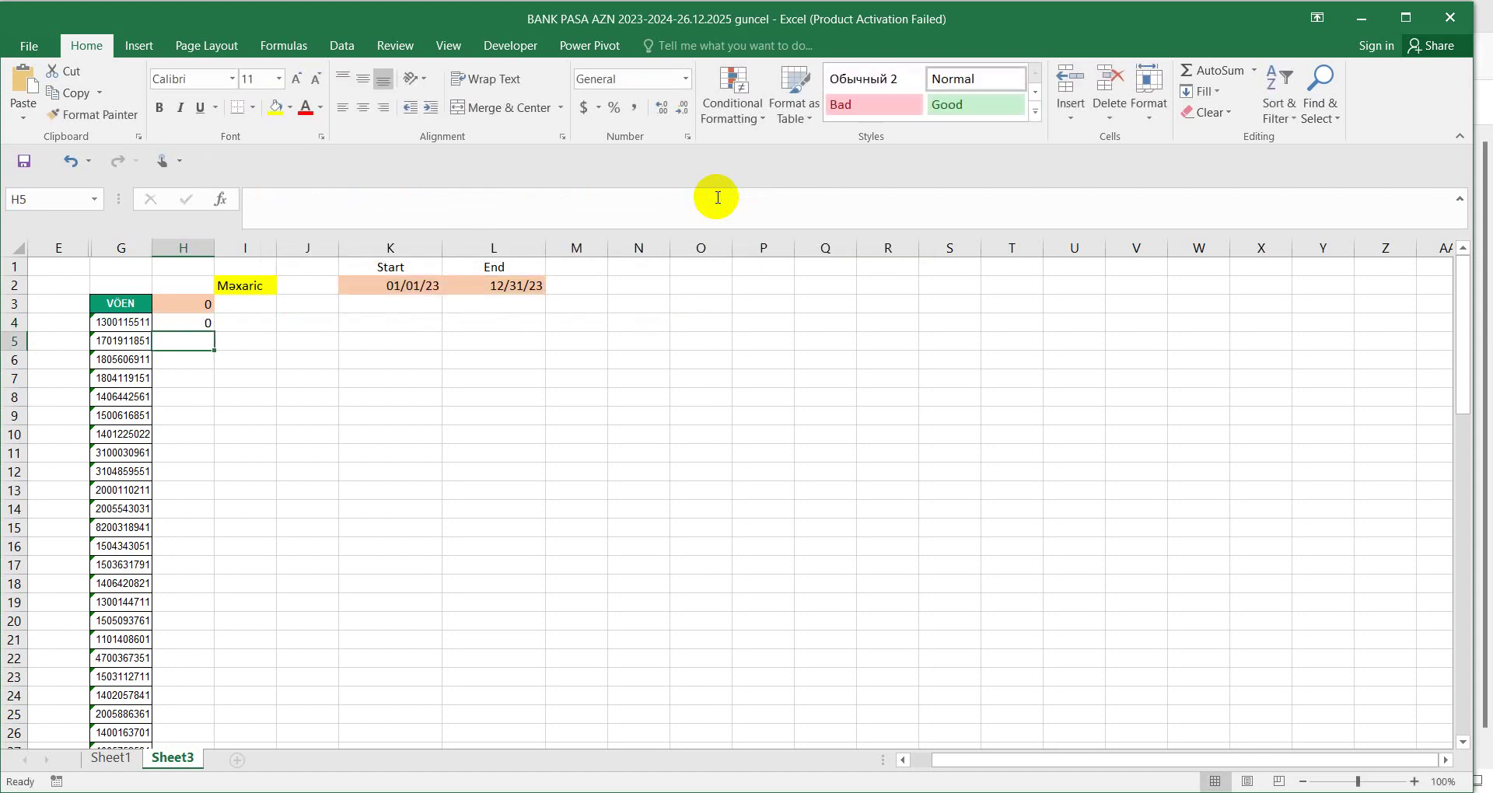
{"action": "left_click", "coordinate": [200, 321]}
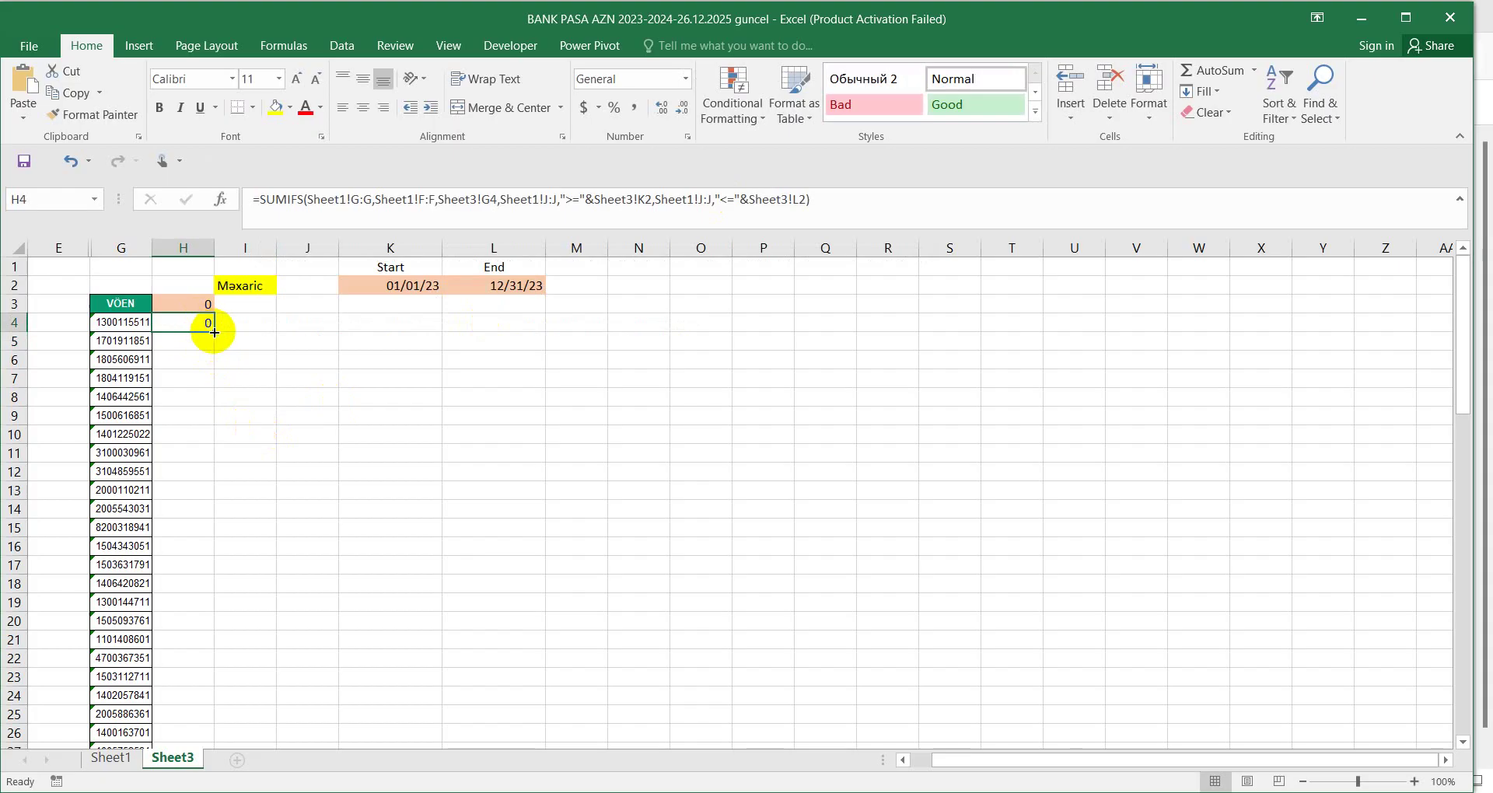
{"action": "left_click_drag", "start_coordinate": [213, 330], "coordinate": [214, 406]}
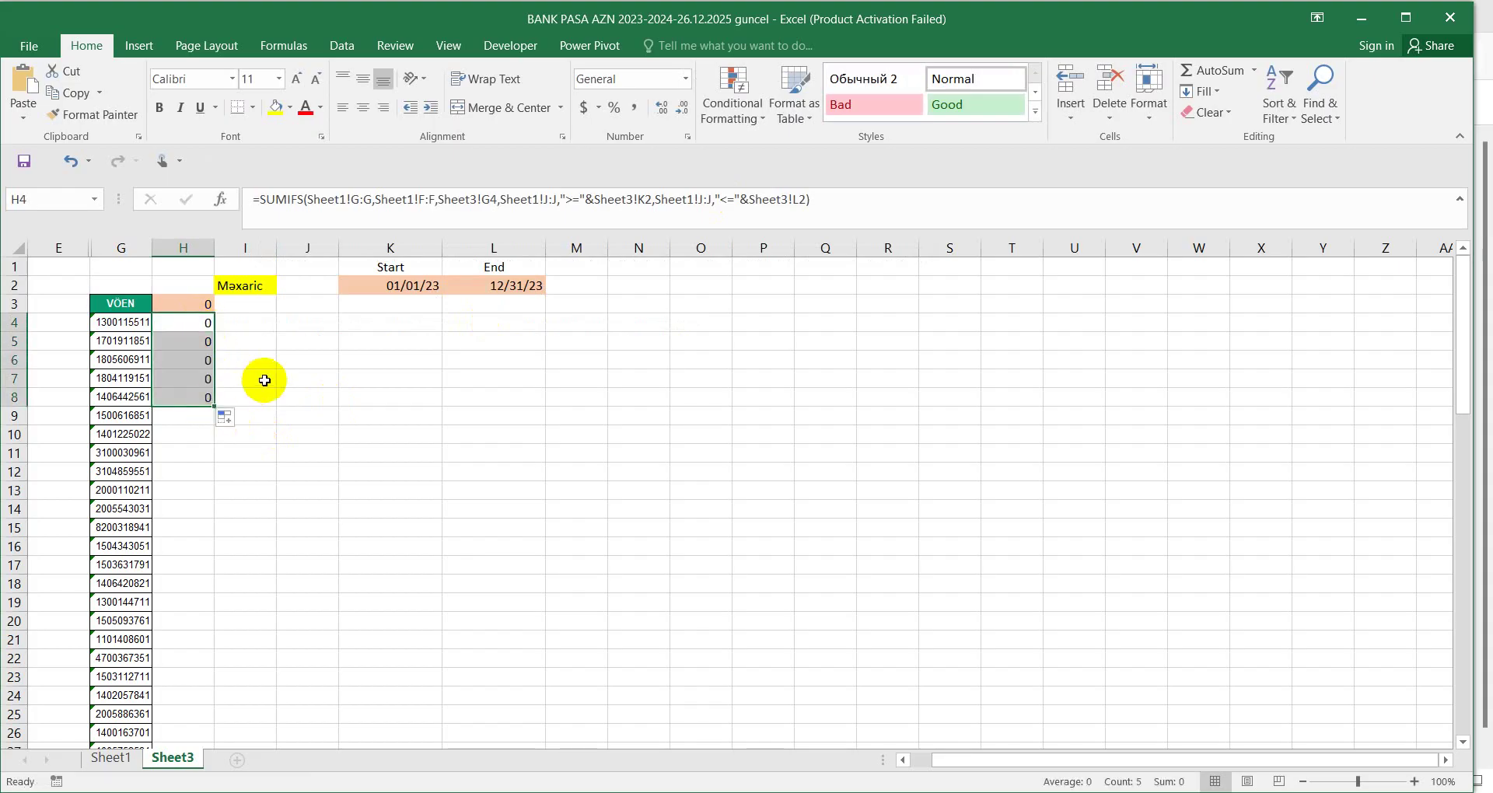
Examine which date cells the copied formula in H7 refers to, and return to H4
{"action": "left_click", "coordinate": [206, 381]}
{"action": "left_click", "coordinate": [862, 199]}
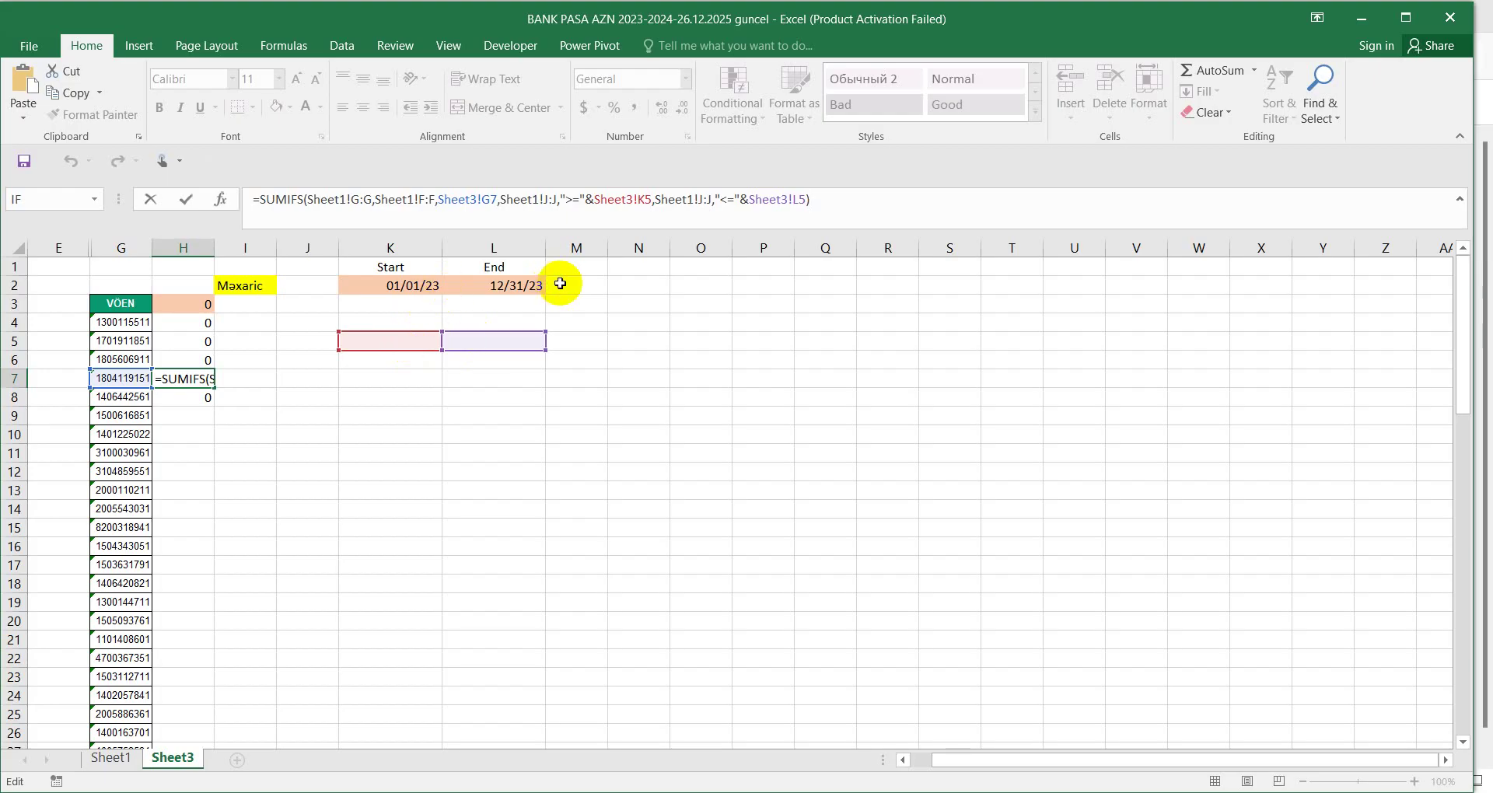
{"action": "left_click", "coordinate": [189, 325]}
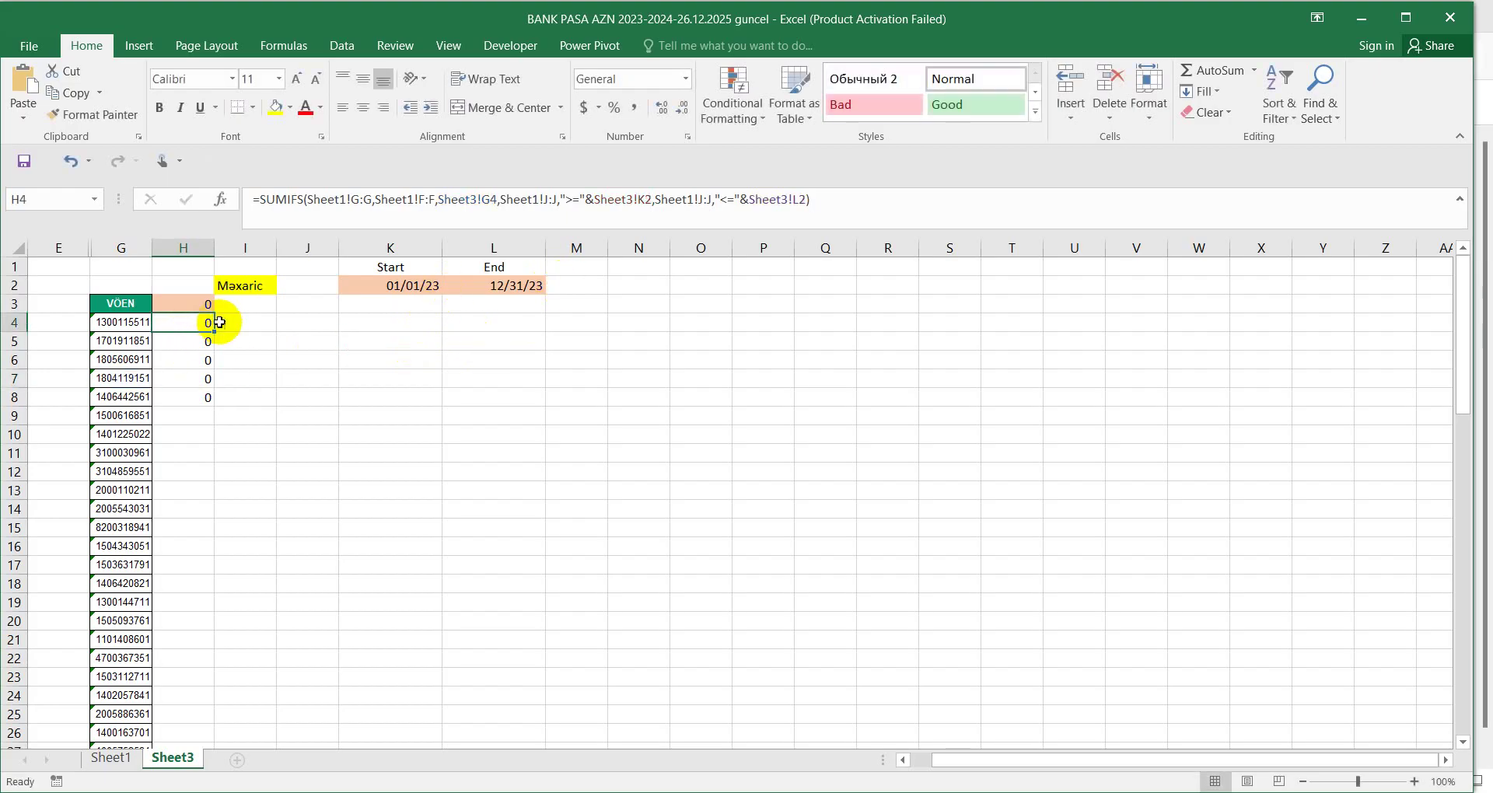
Lock the rows of the start and end date references in H4's formula as K$2 and L$2
{"action": "left_click", "coordinate": [846, 197]}
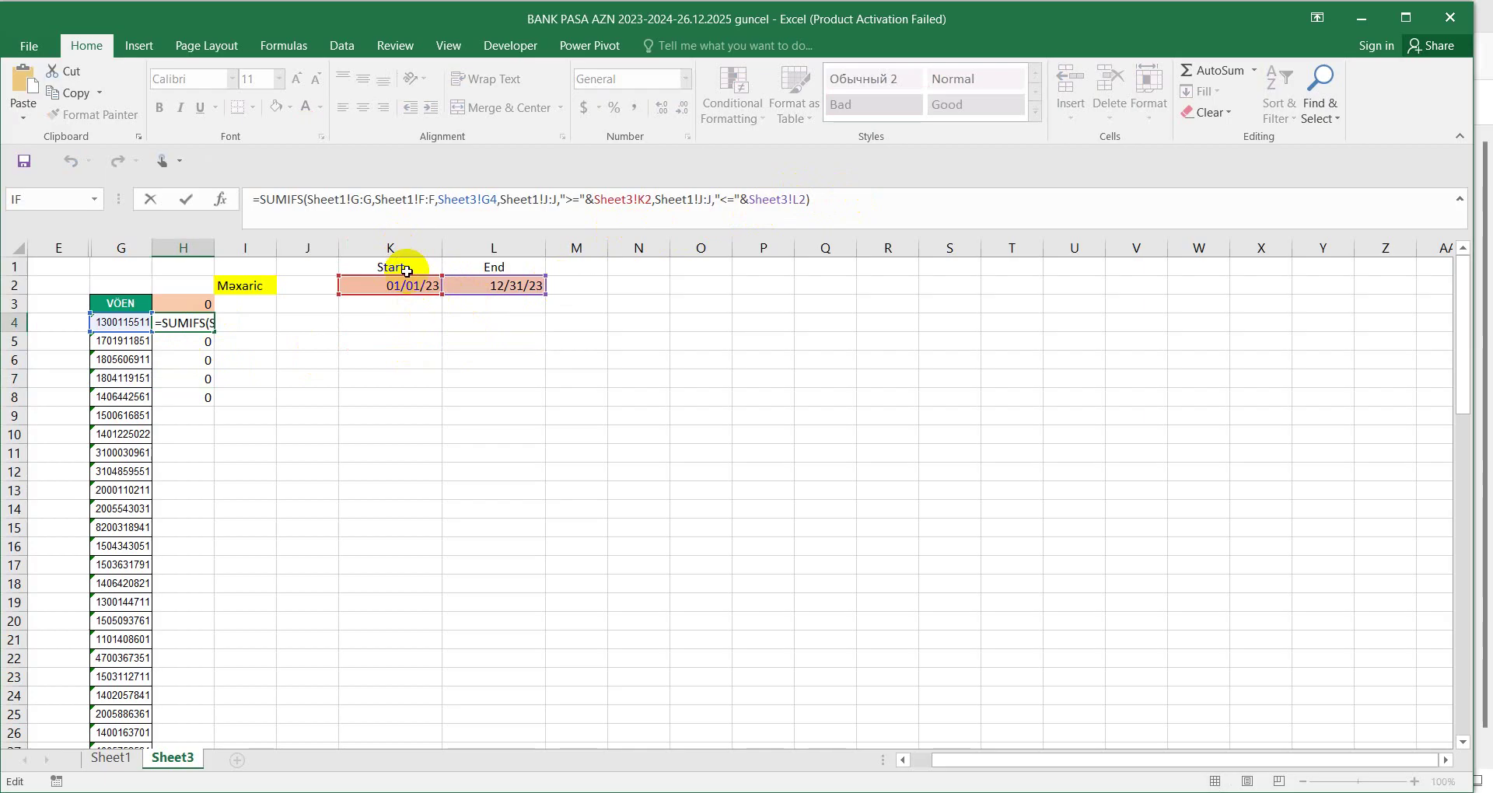
{"action": "left_click", "coordinate": [647, 197]}
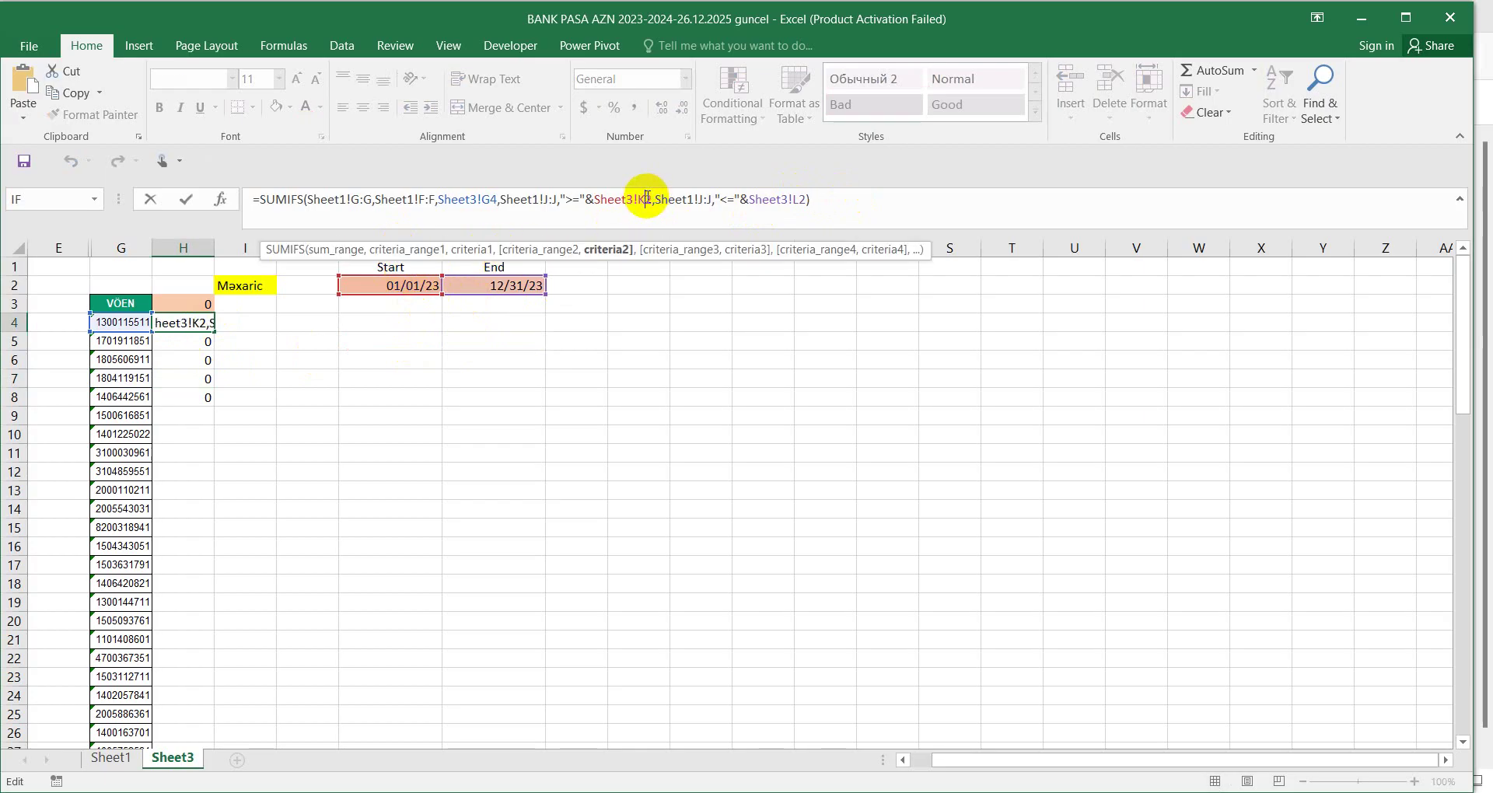
{"action": "type", "text": "$"}
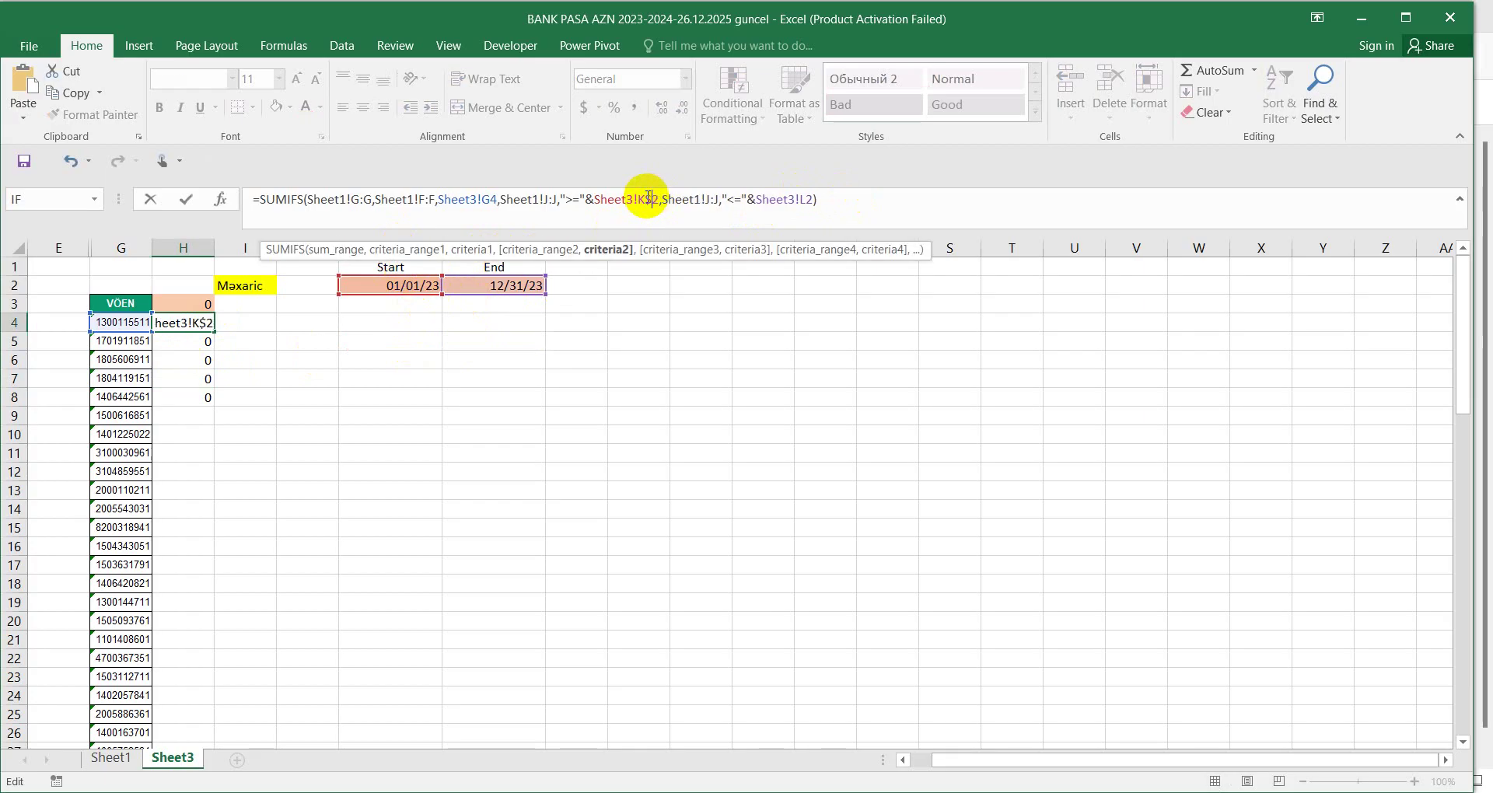
{"action": "left_click", "coordinate": [806, 199]}
{"action": "type", "text": "$"}
{"action": "key", "text": "Return"}
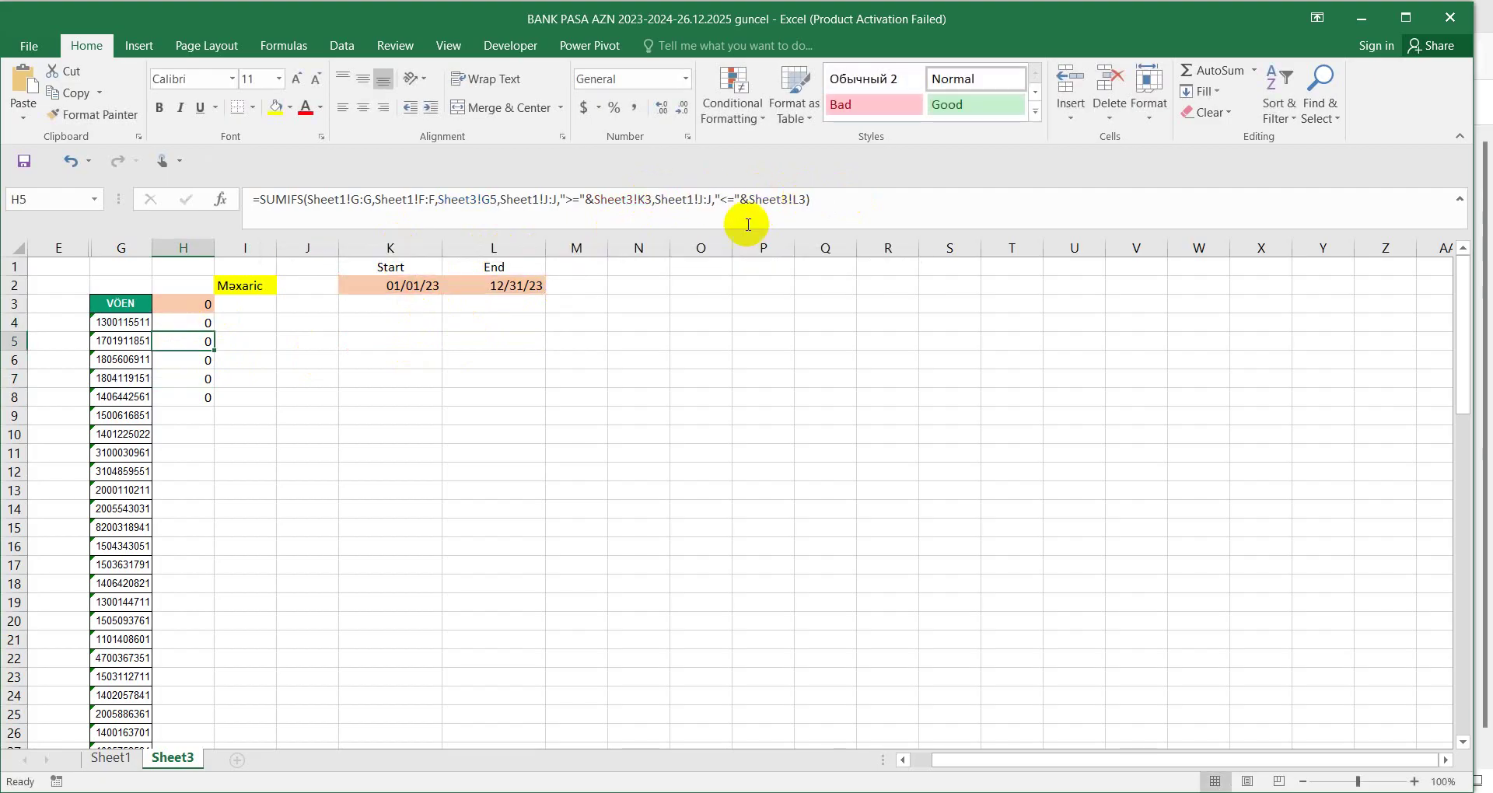
Fill the corrected H4 formula down column H for the whole VÖEN list
{"action": "left_click", "coordinate": [207, 322]}
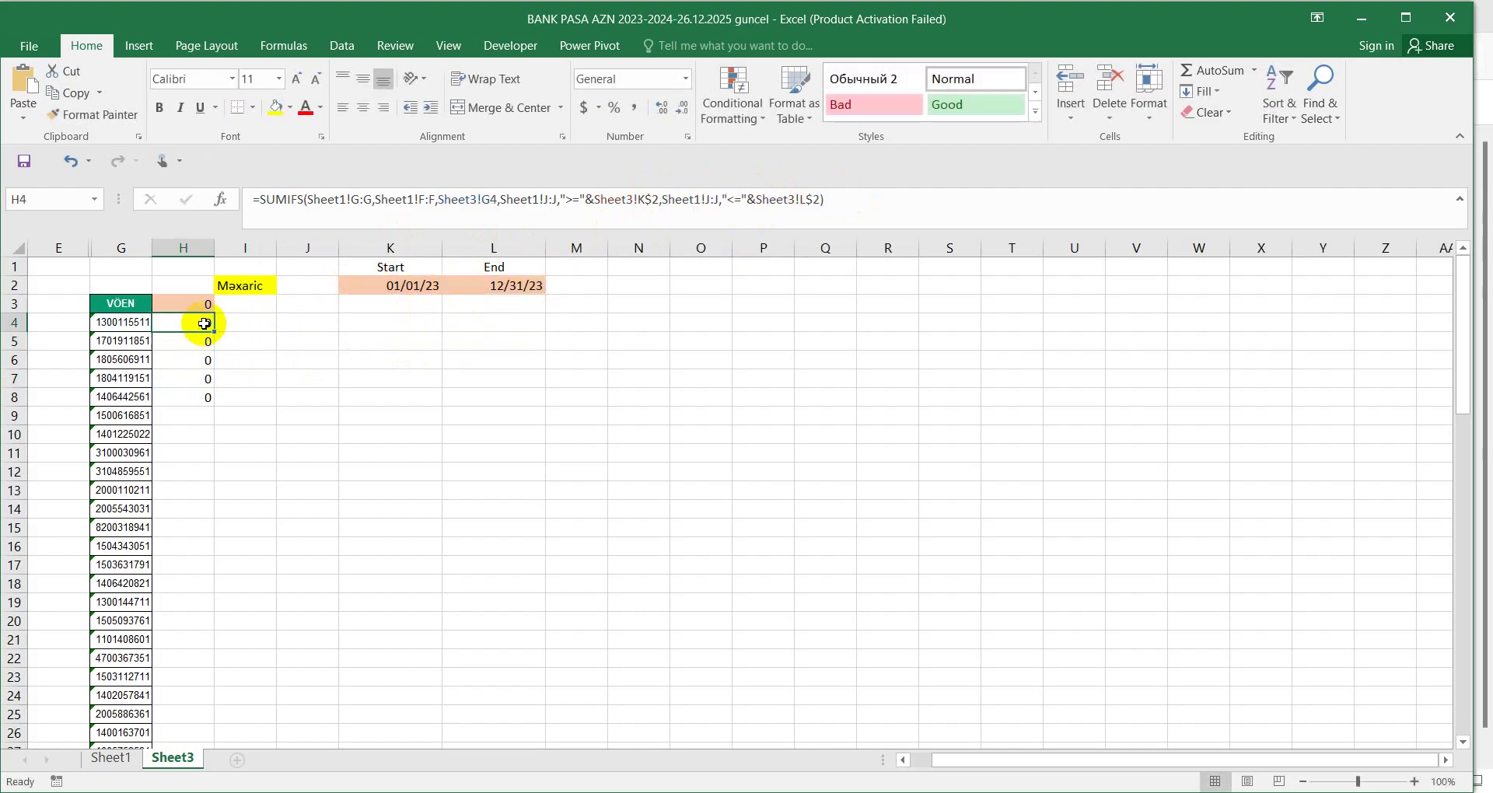
{"action": "double_click", "coordinate": [213, 331]}
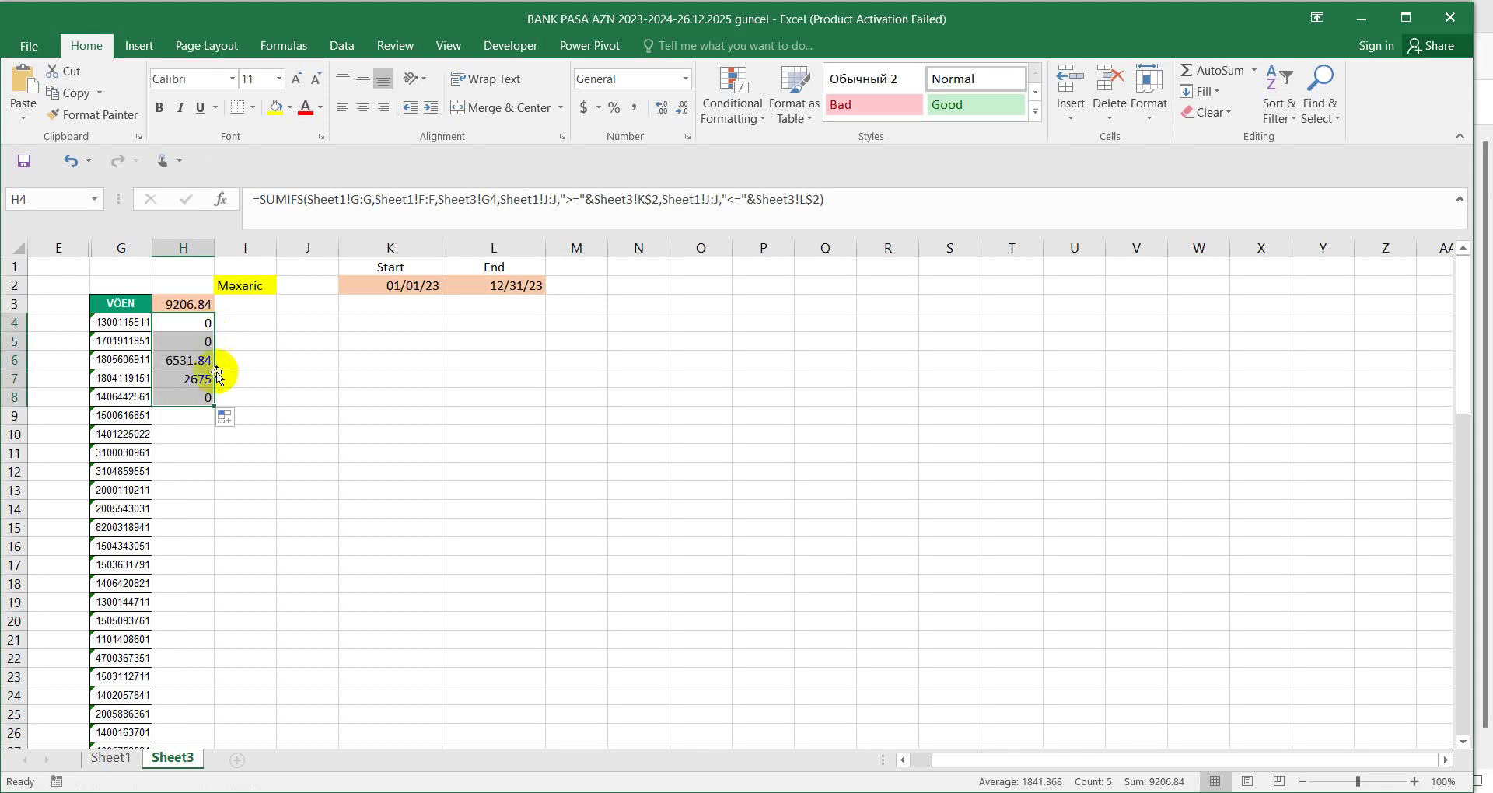
{"action": "double_click", "coordinate": [214, 408]}
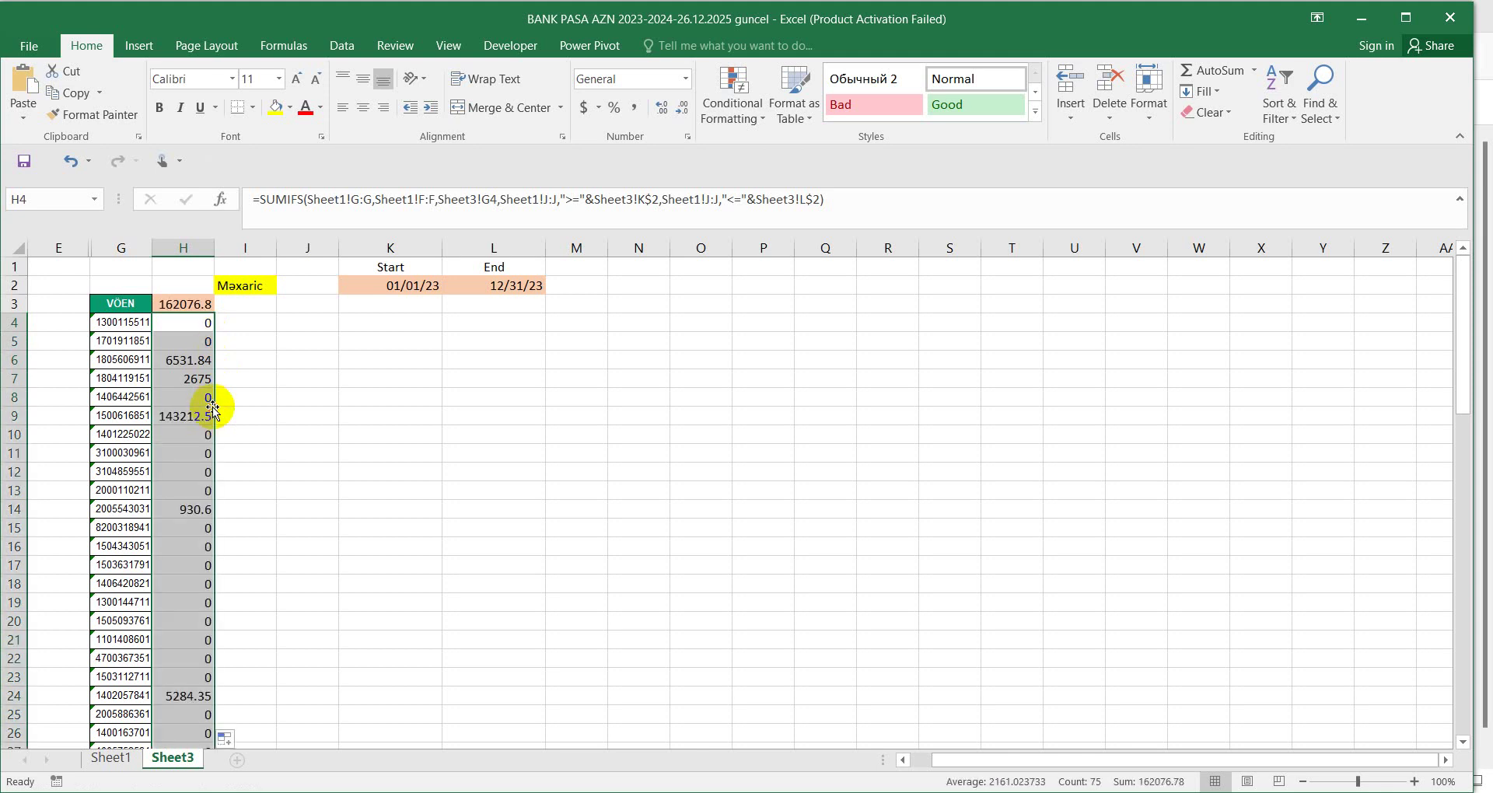
Review the Mədaxil and Məxaric columns on Sheet1, and return to cell H4 on Sheet3
{"action": "left_click", "coordinate": [207, 322]}
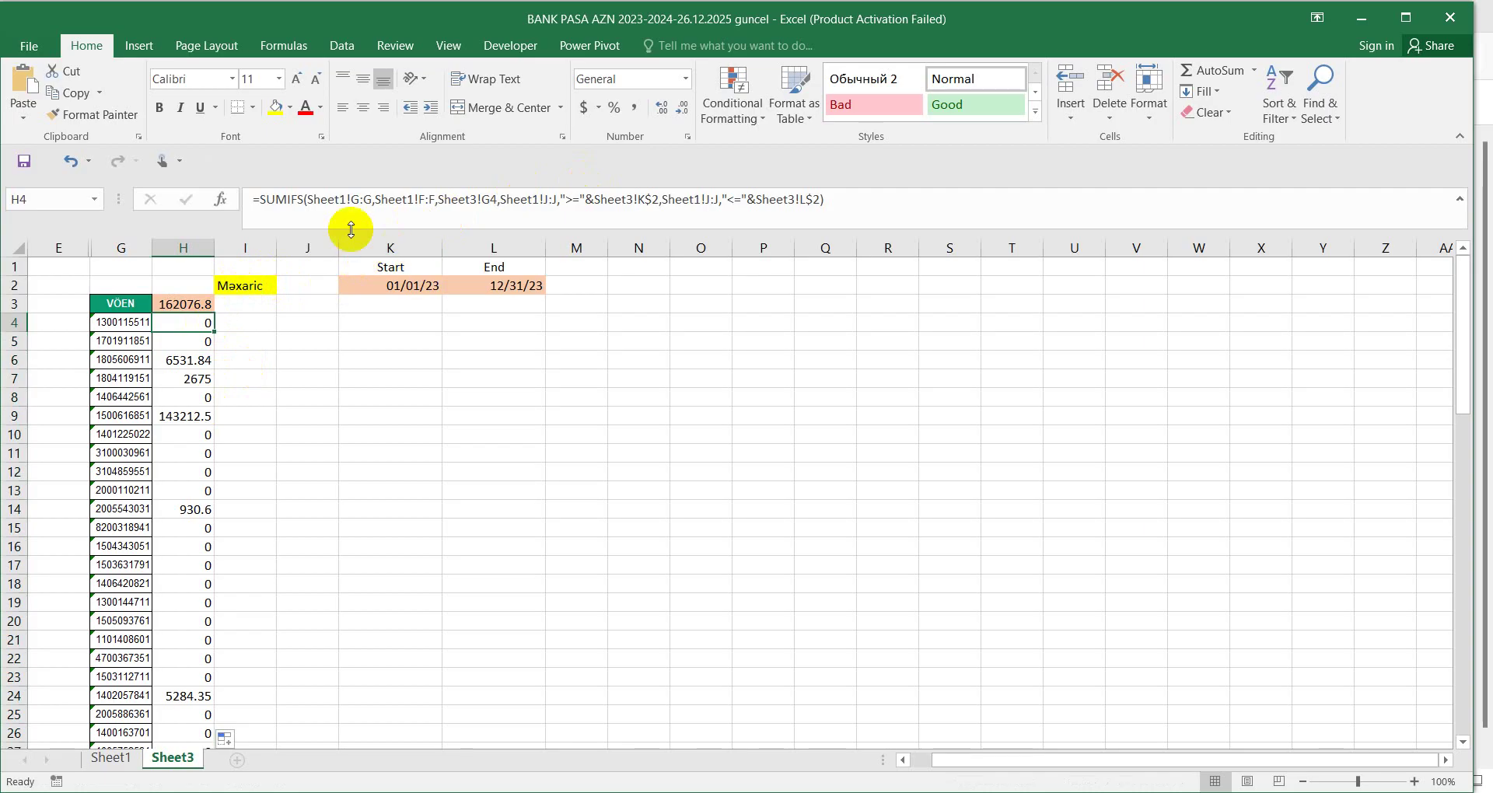
{"action": "left_click", "coordinate": [110, 758]}
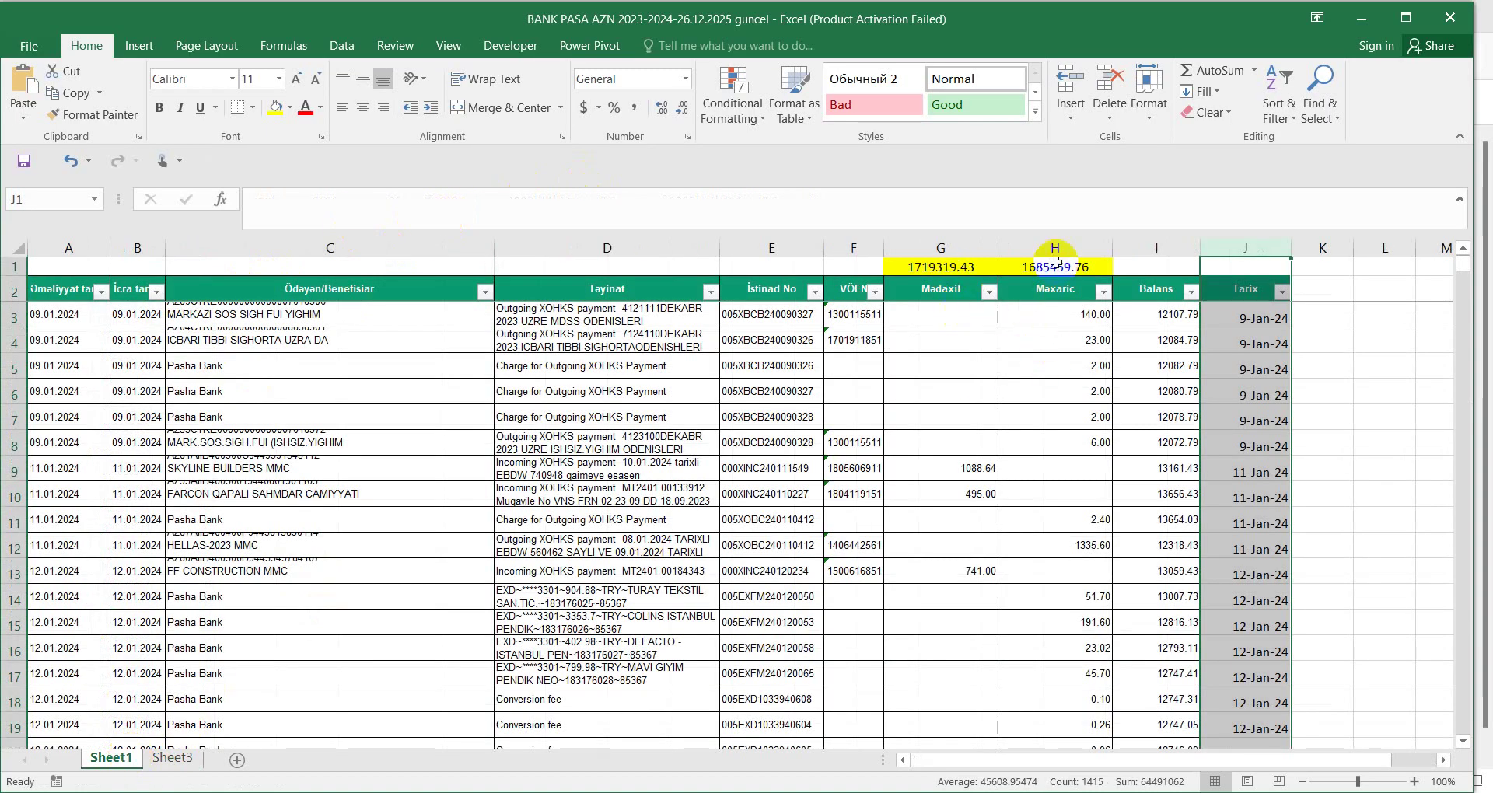
{"action": "left_click", "coordinate": [172, 757]}
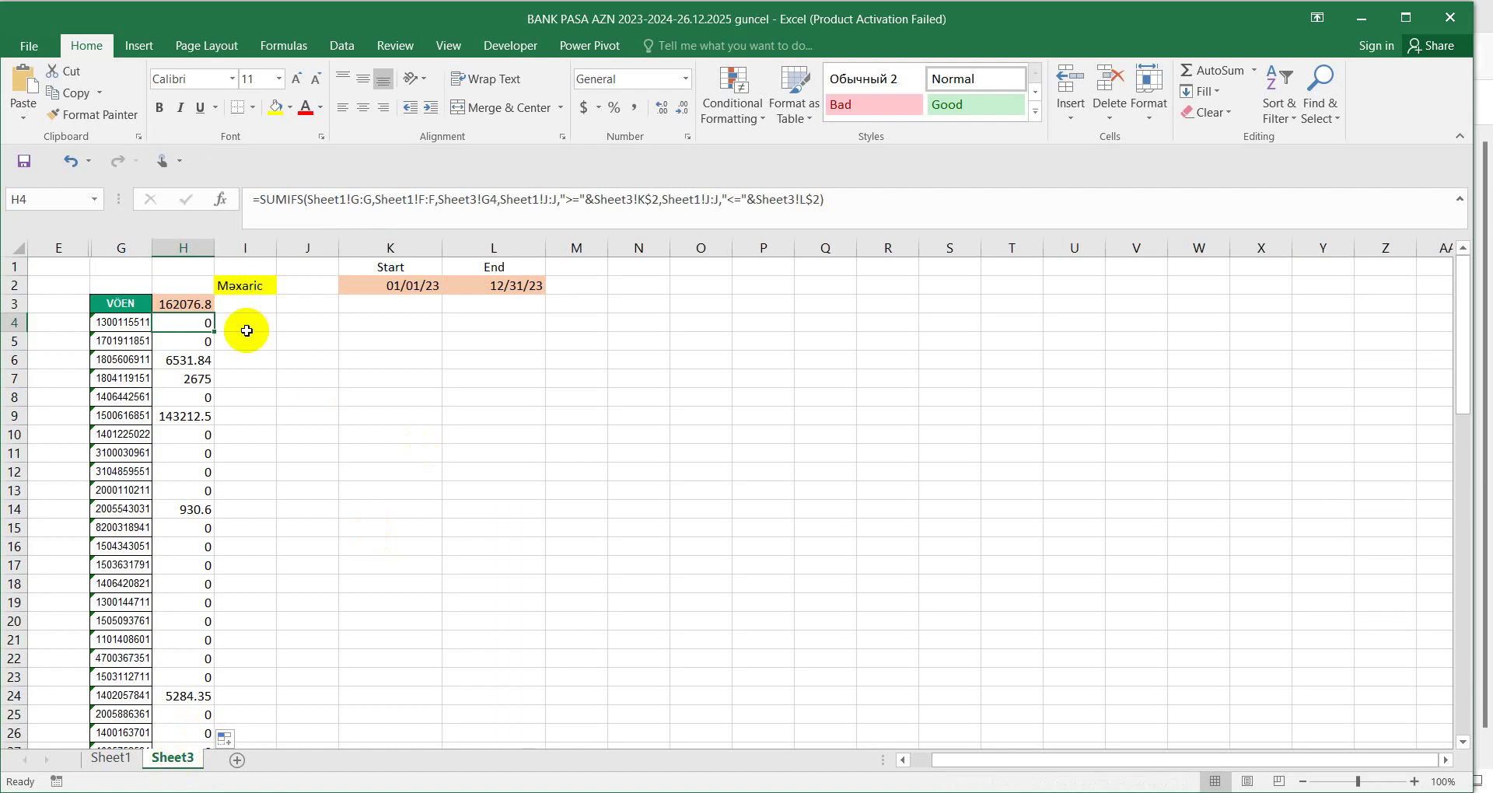
Insert the opening of an IF function in front of SUMIFS in H4's formula
{"action": "left_click", "coordinate": [259, 199]}
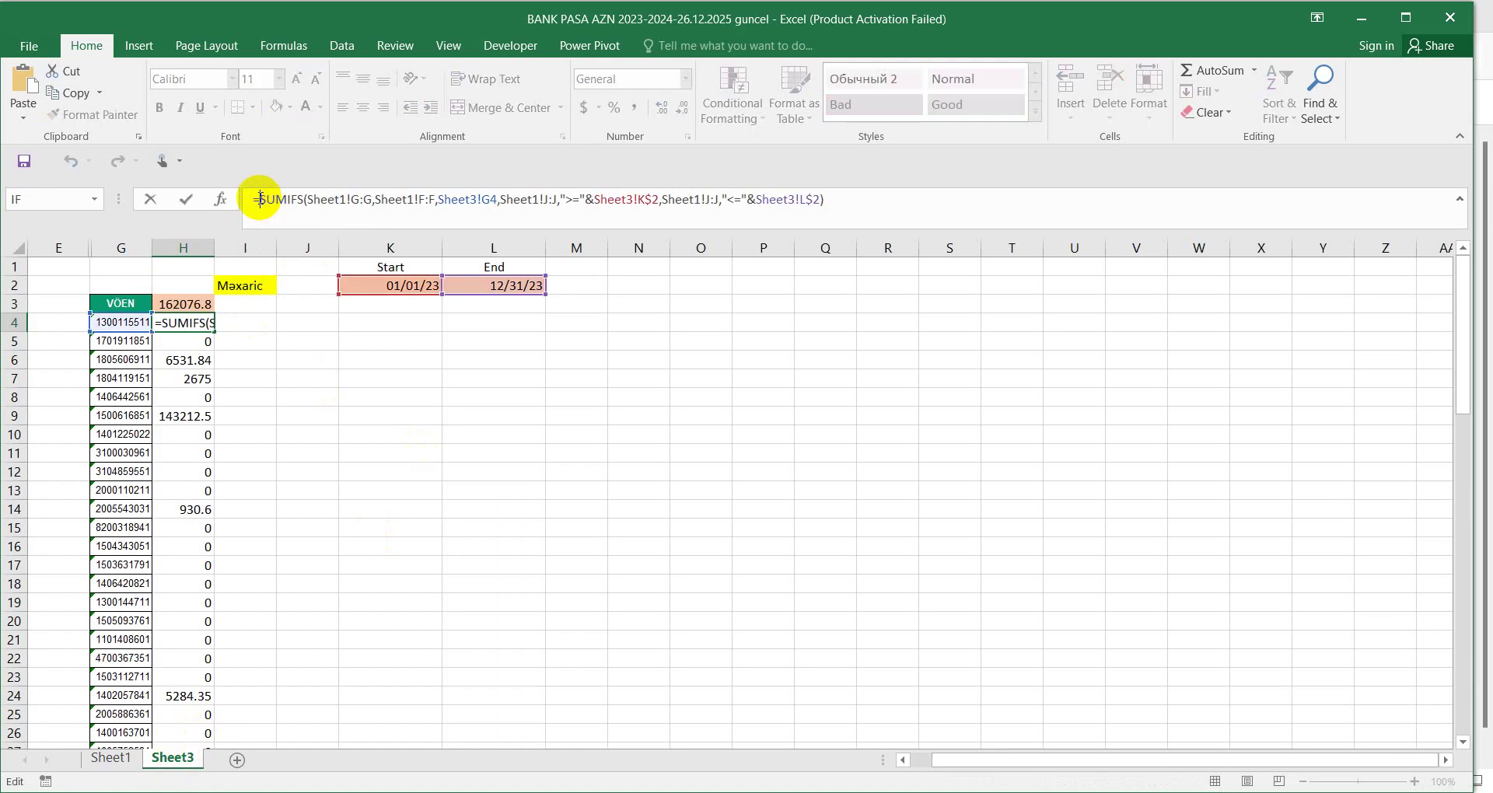
{"action": "type", "text": "(SUM"}
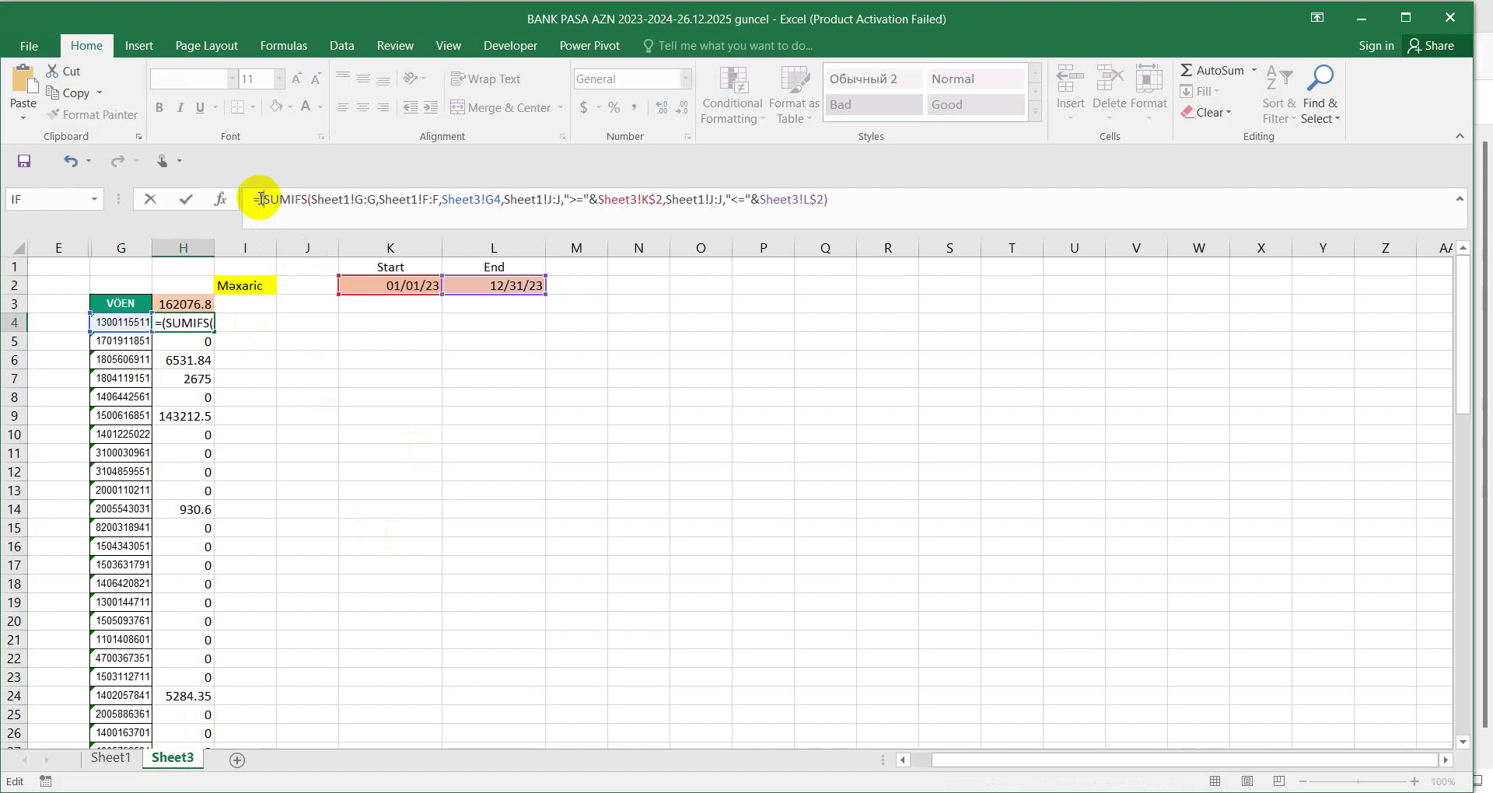
{"action": "type", "text": "IF"}
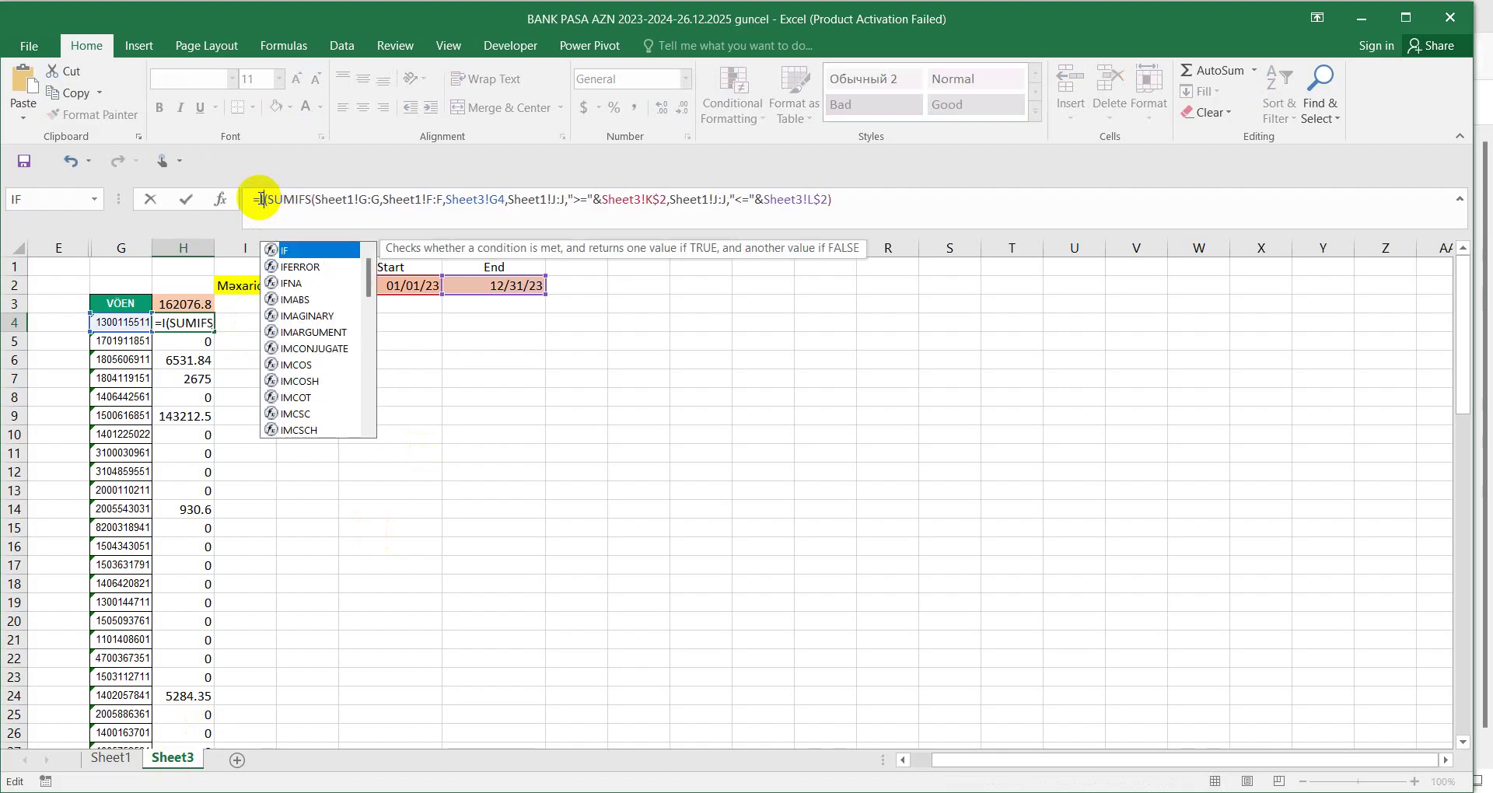
{"action": "key", "text": "Tab"}
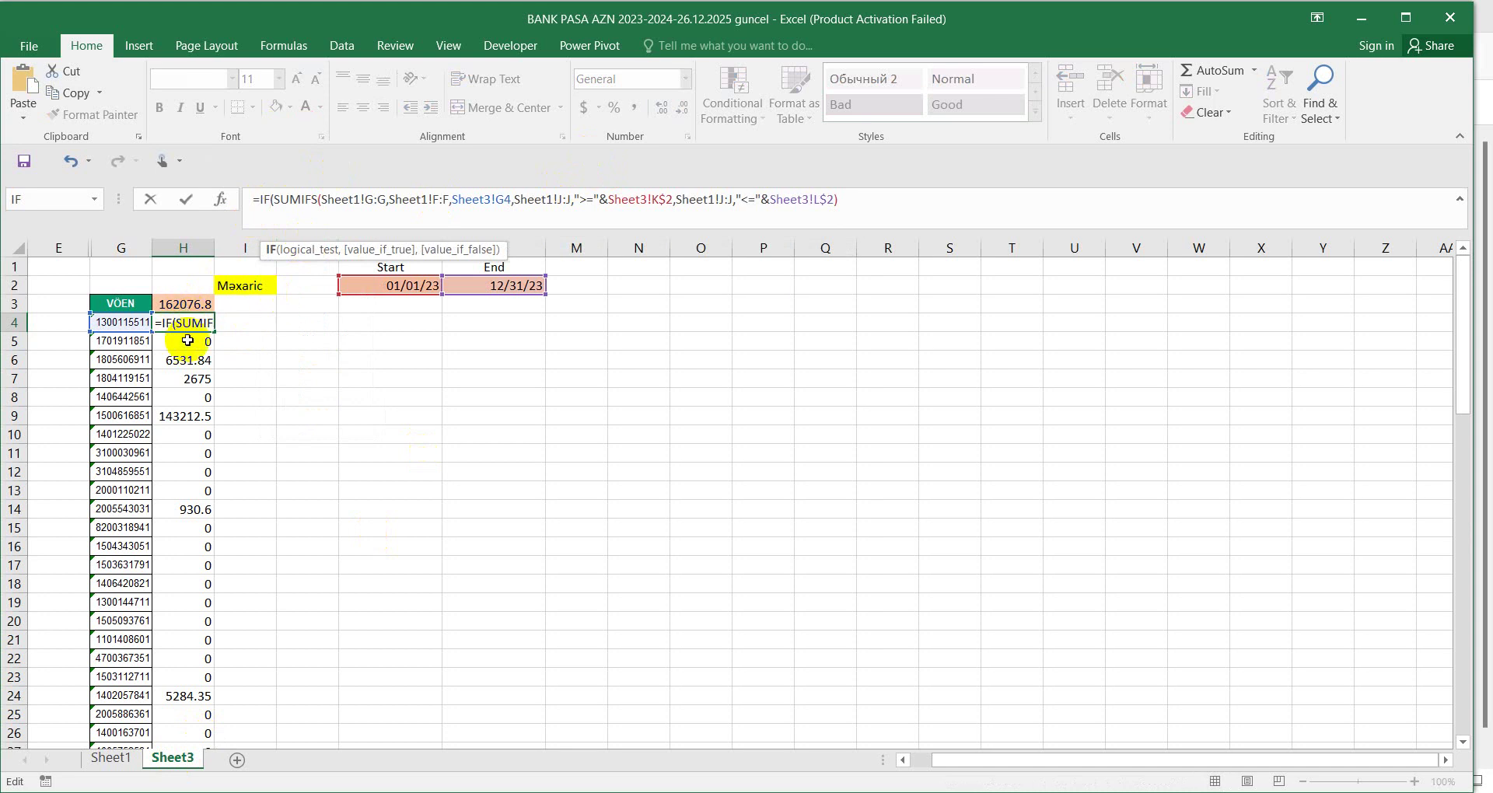
{"action": "left_click", "coordinate": [261, 286]}
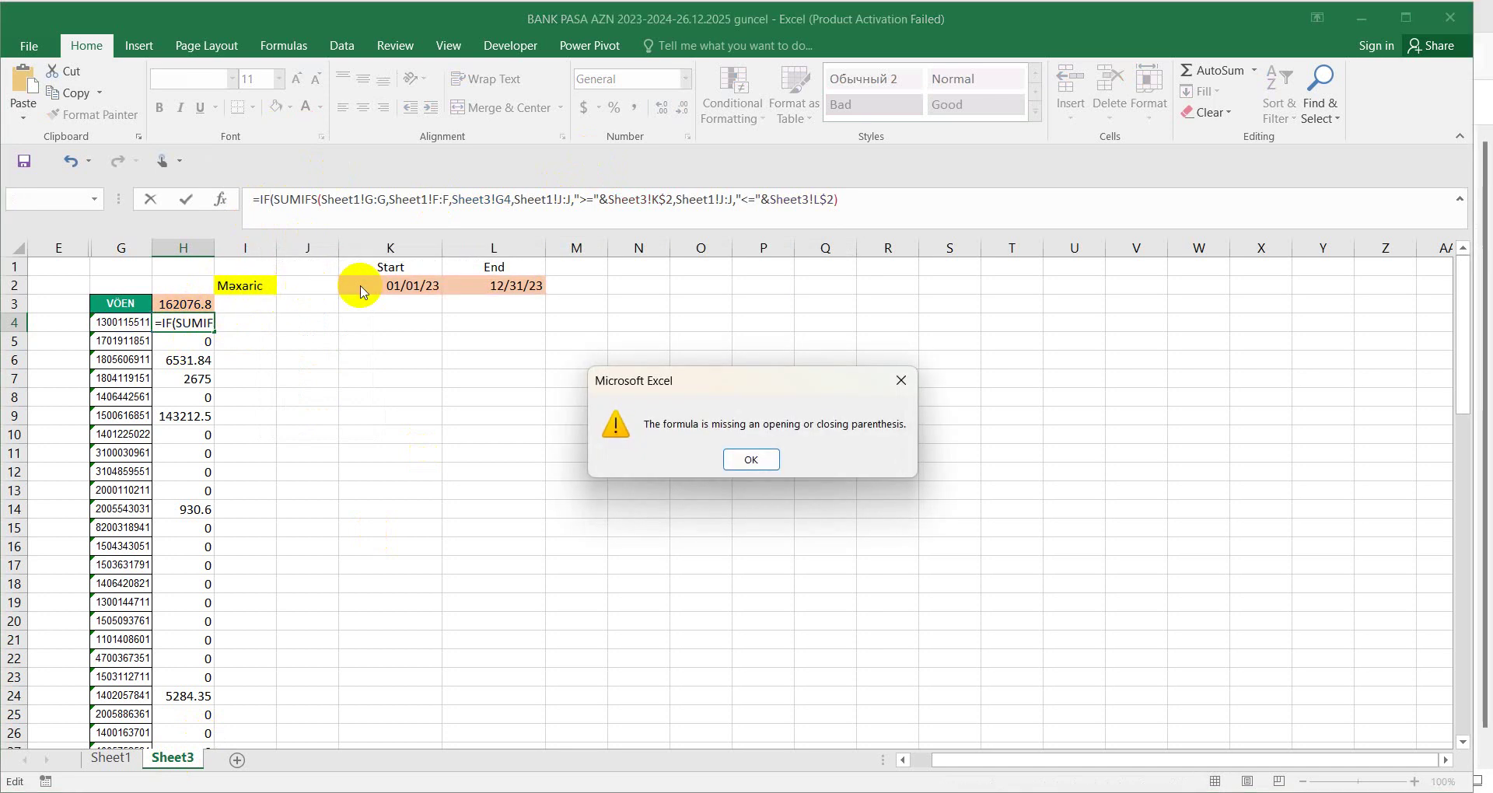
{"action": "key", "text": "Return"}
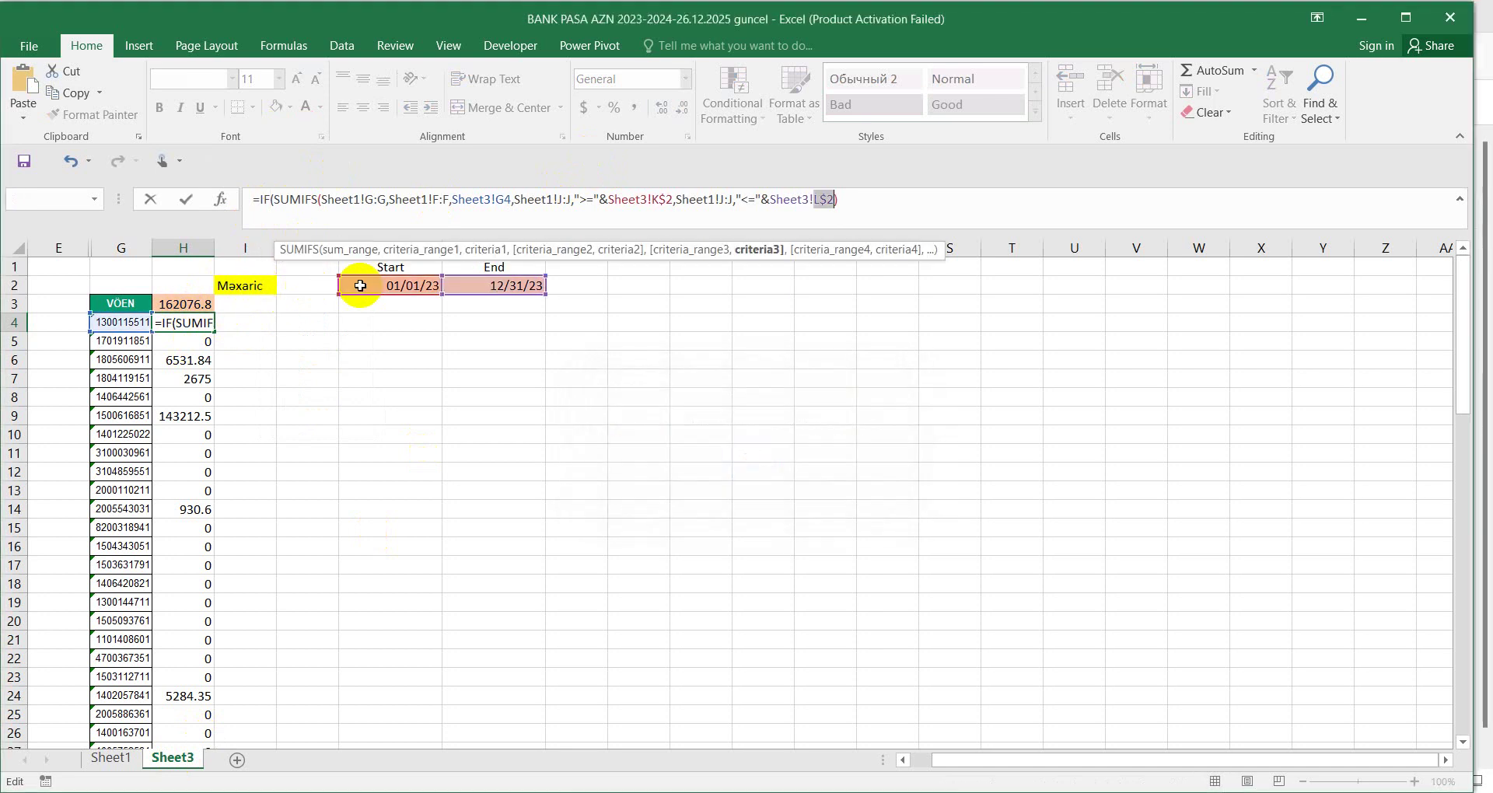
Add the logical test I2="" and a comma before SUMIFS, with the insertion point between the quotes
{"action": "left_click", "coordinate": [274, 200]}
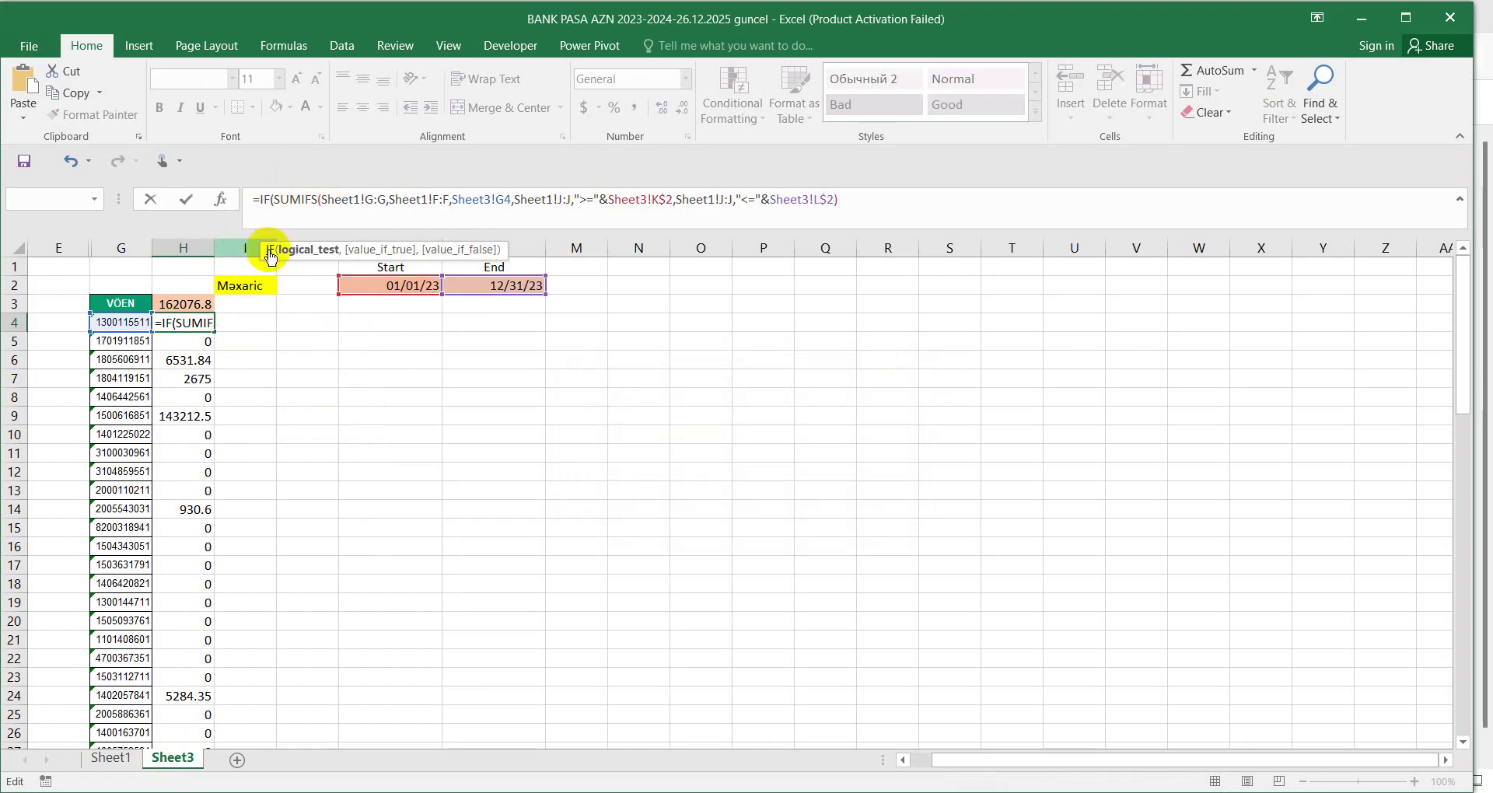
{"action": "left_click", "coordinate": [255, 285]}
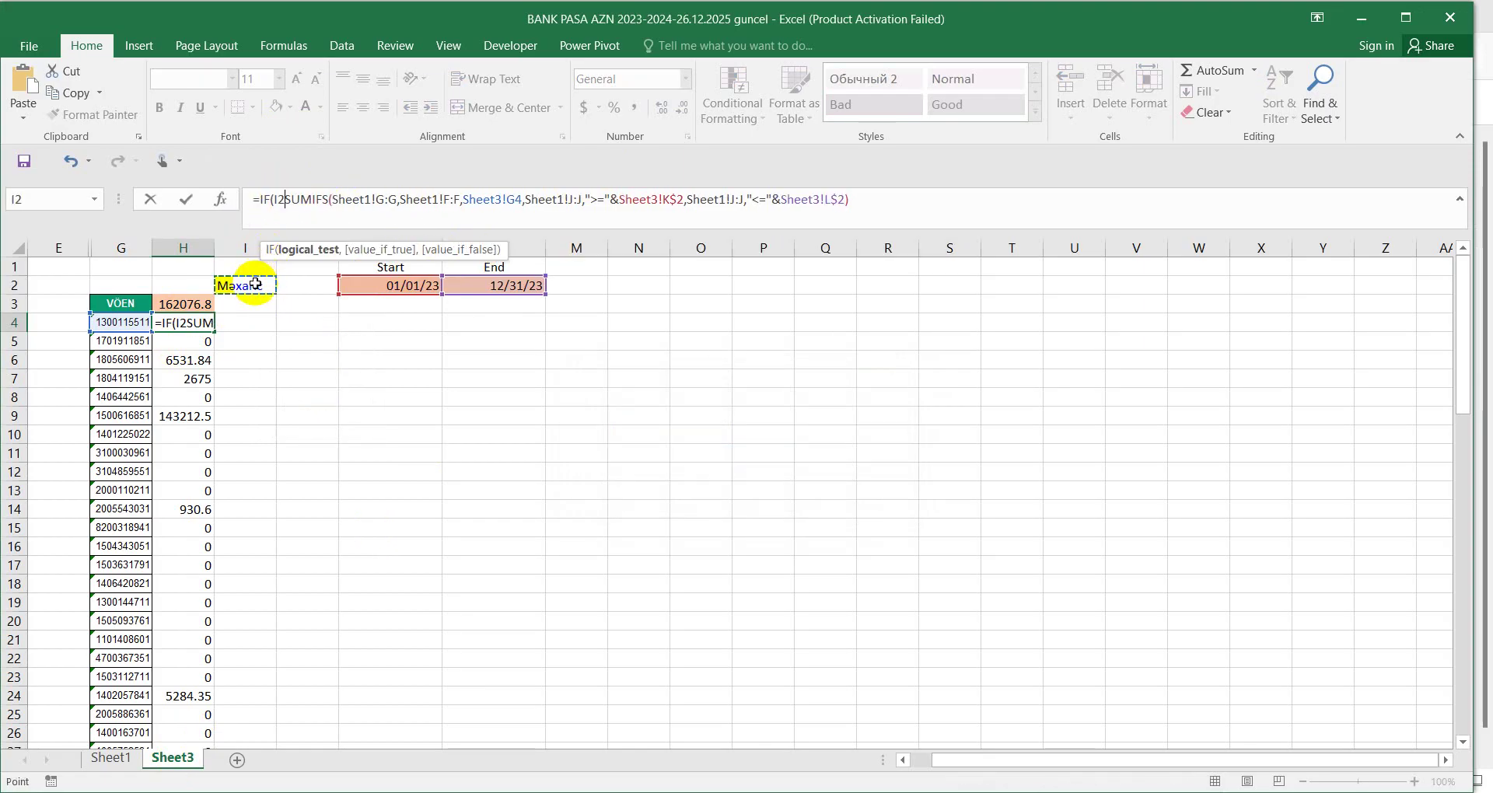
{"action": "type", "text": "="}
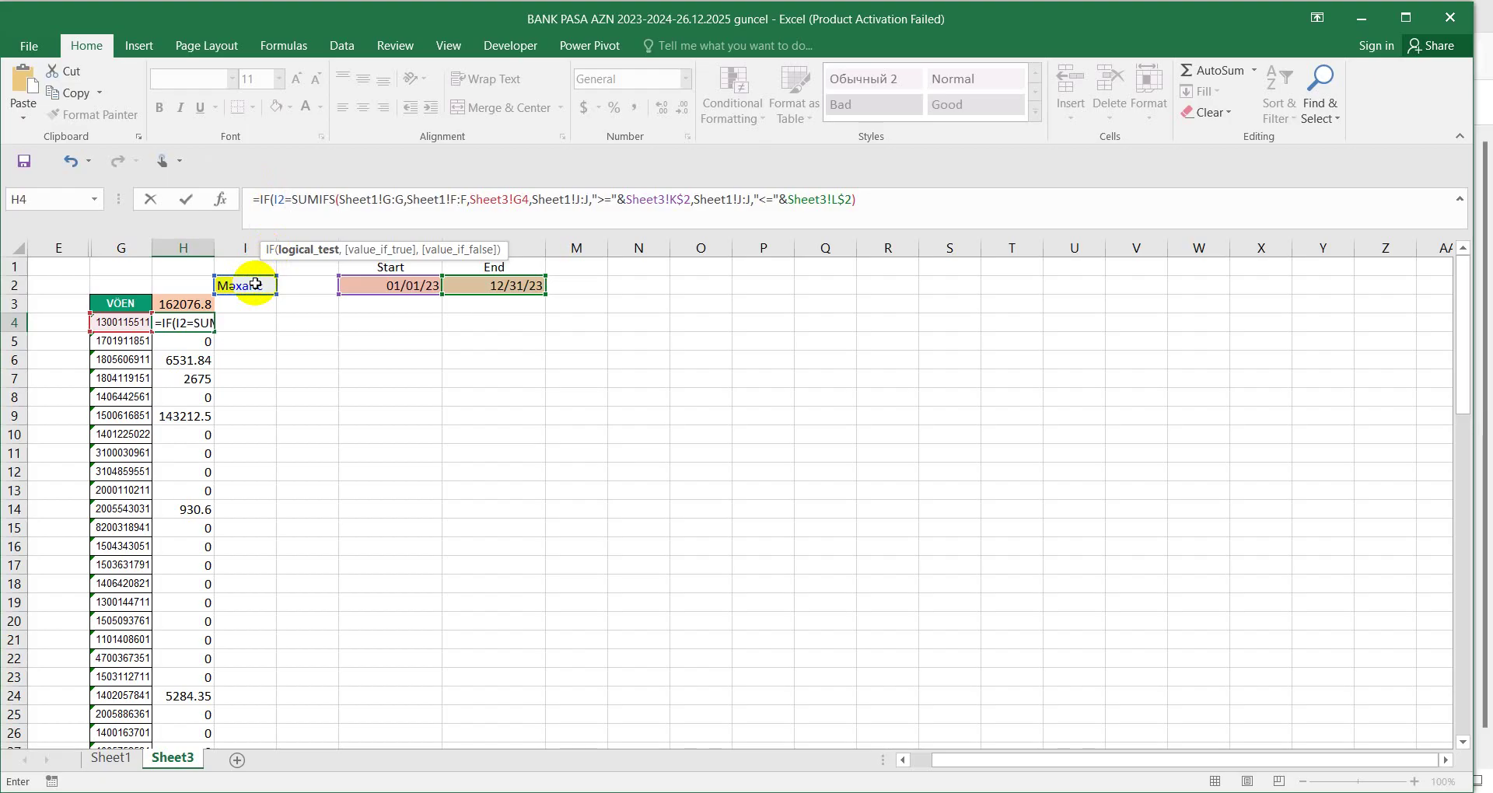
{"action": "type", "text": "\"\""}
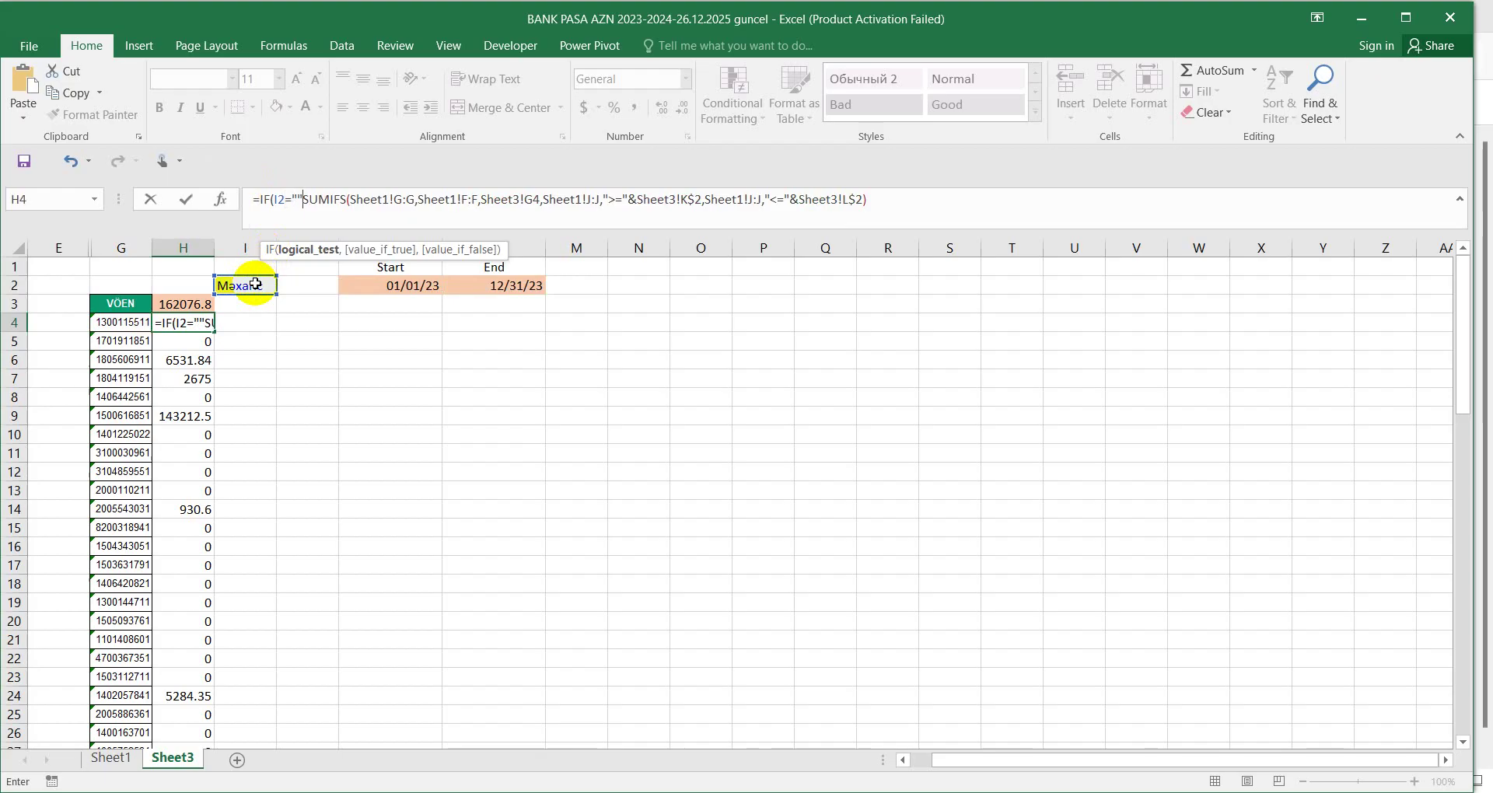
{"action": "type", "text": ","}
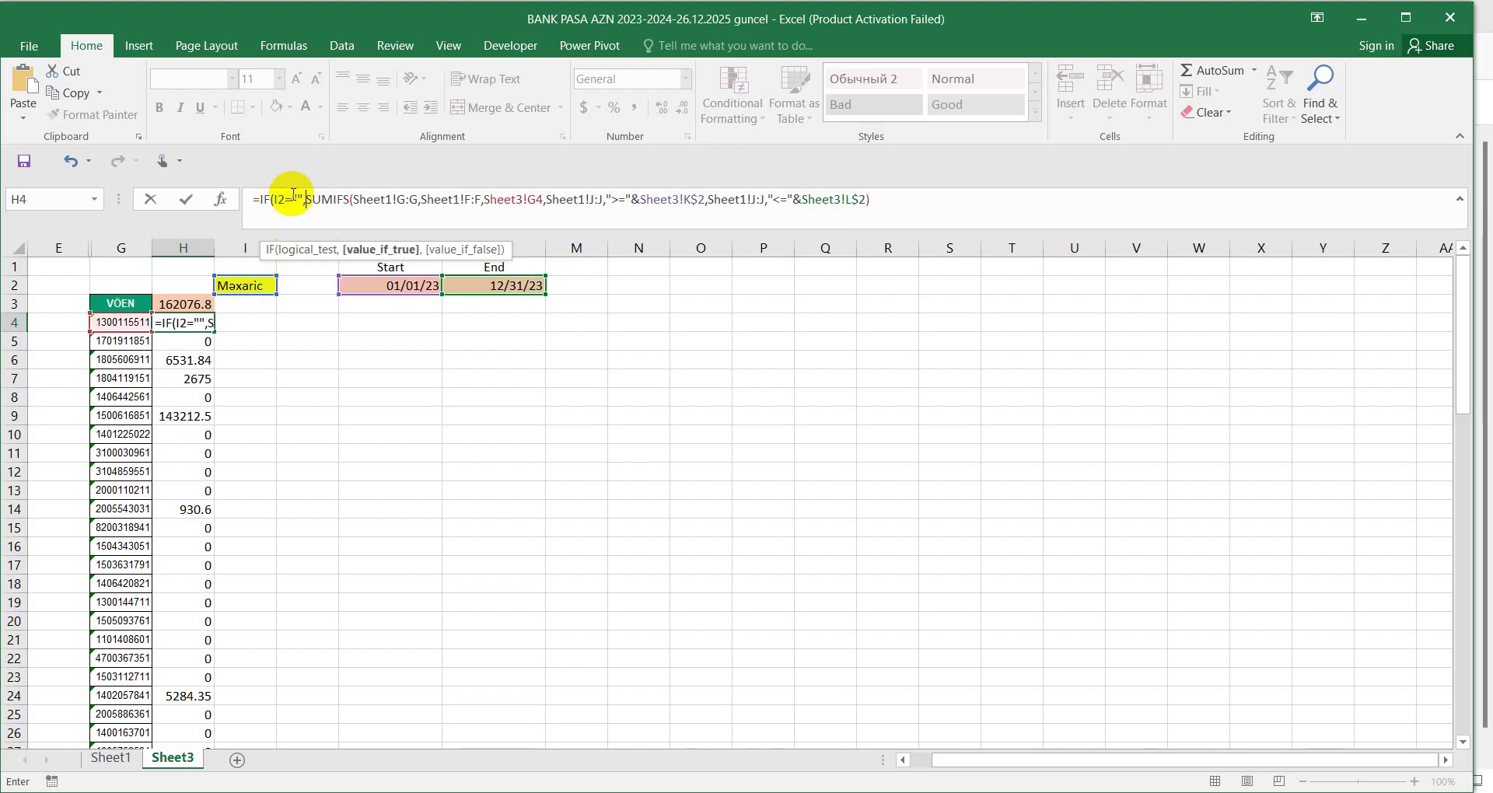
{"action": "left_click", "coordinate": [296, 196]}
{"action": "type", "text": "m'DAXIL"}
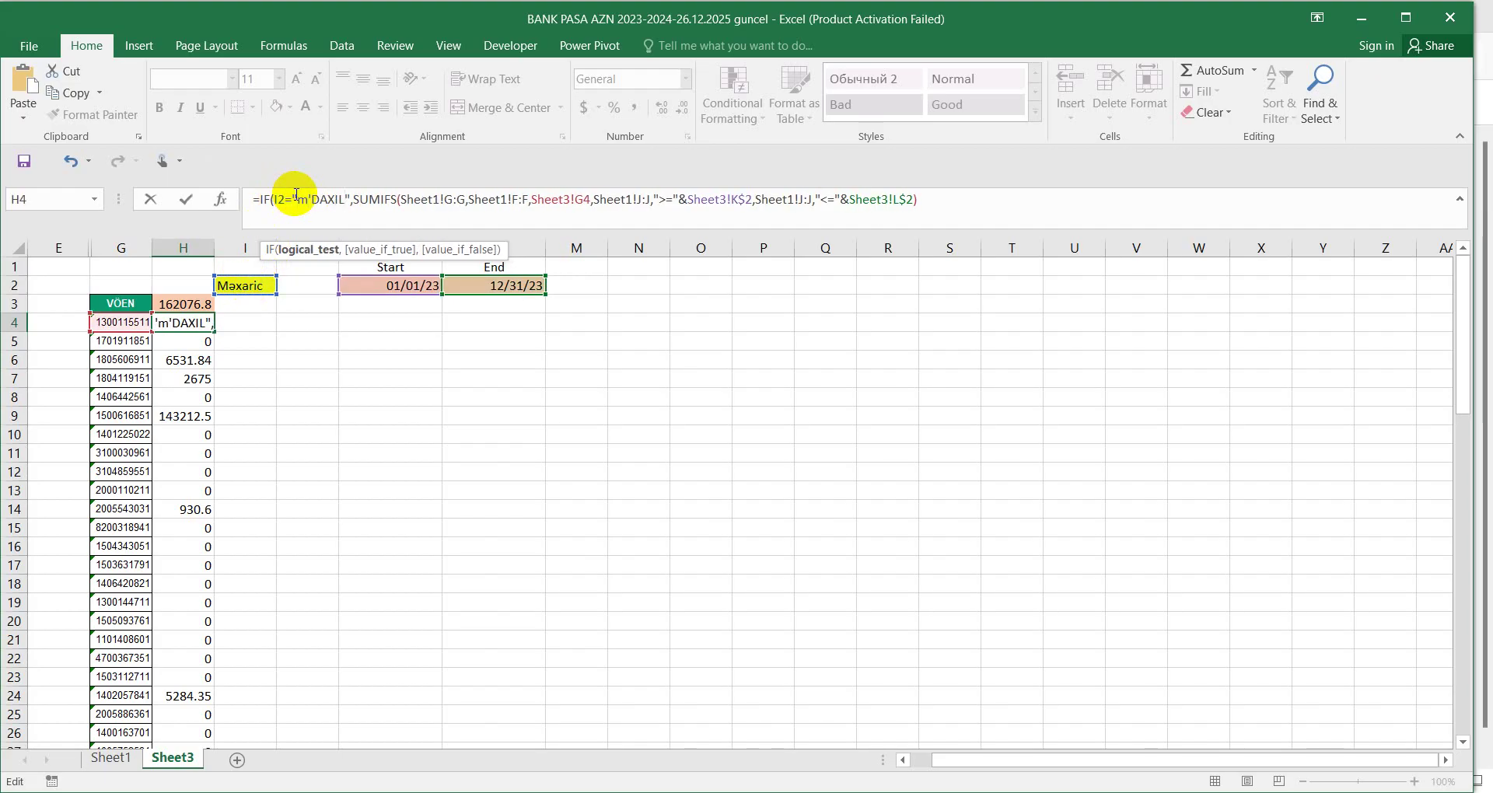
{"action": "key", "text": "BackSpace"}
{"action": "key", "text": "BackSpace"}
{"action": "key", "text": "BackSpace"}
{"action": "key", "text": "BackSpace"}
{"action": "key", "text": "BackSpace"}
{"action": "key", "text": "BackSpace"}
{"action": "key", "text": "BackSpace"}
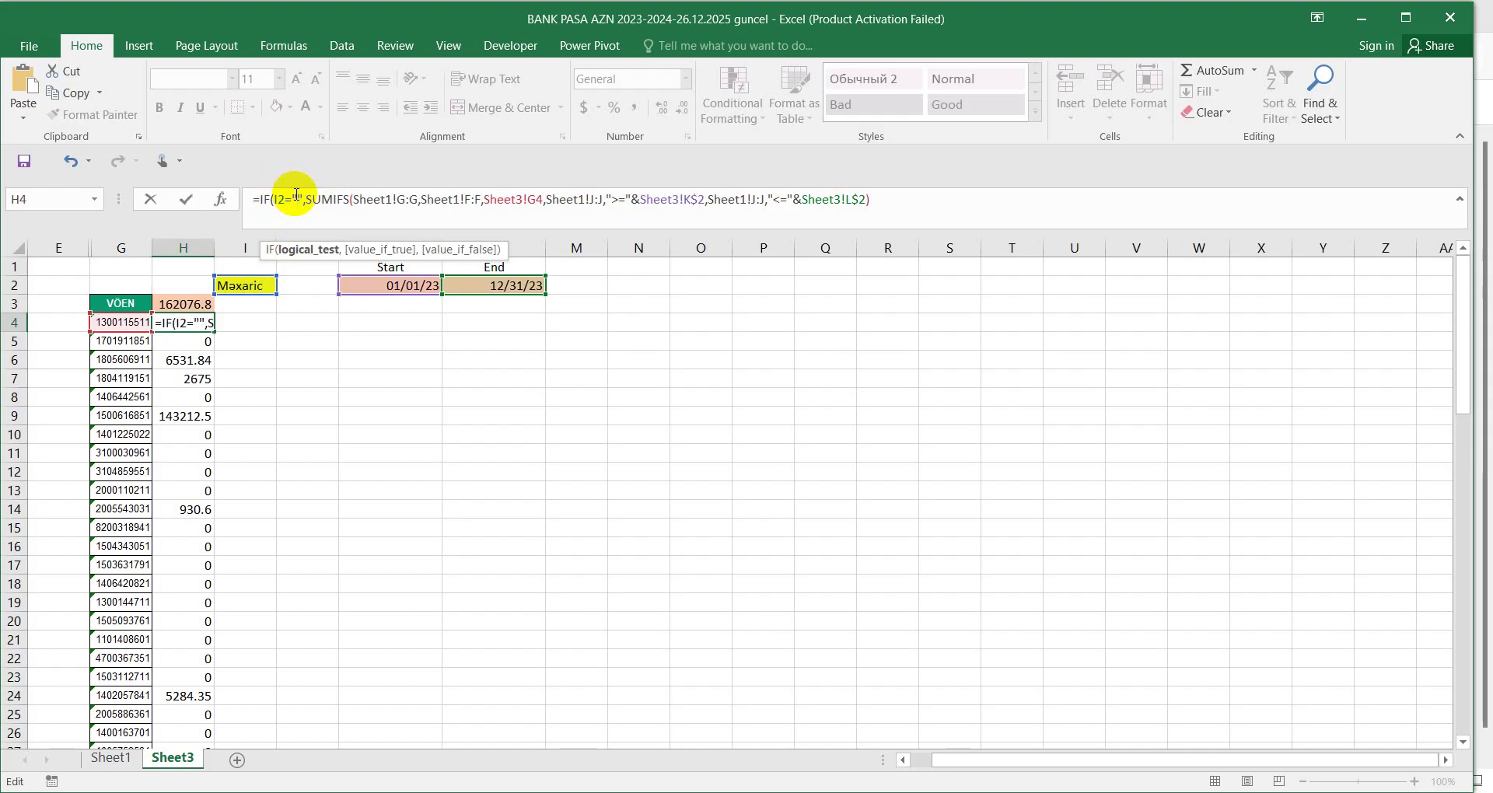
Complete the IF test in H4 so that I2 is compared with the text "Mədaxil"
{"action": "type", "text": "Məsa"}
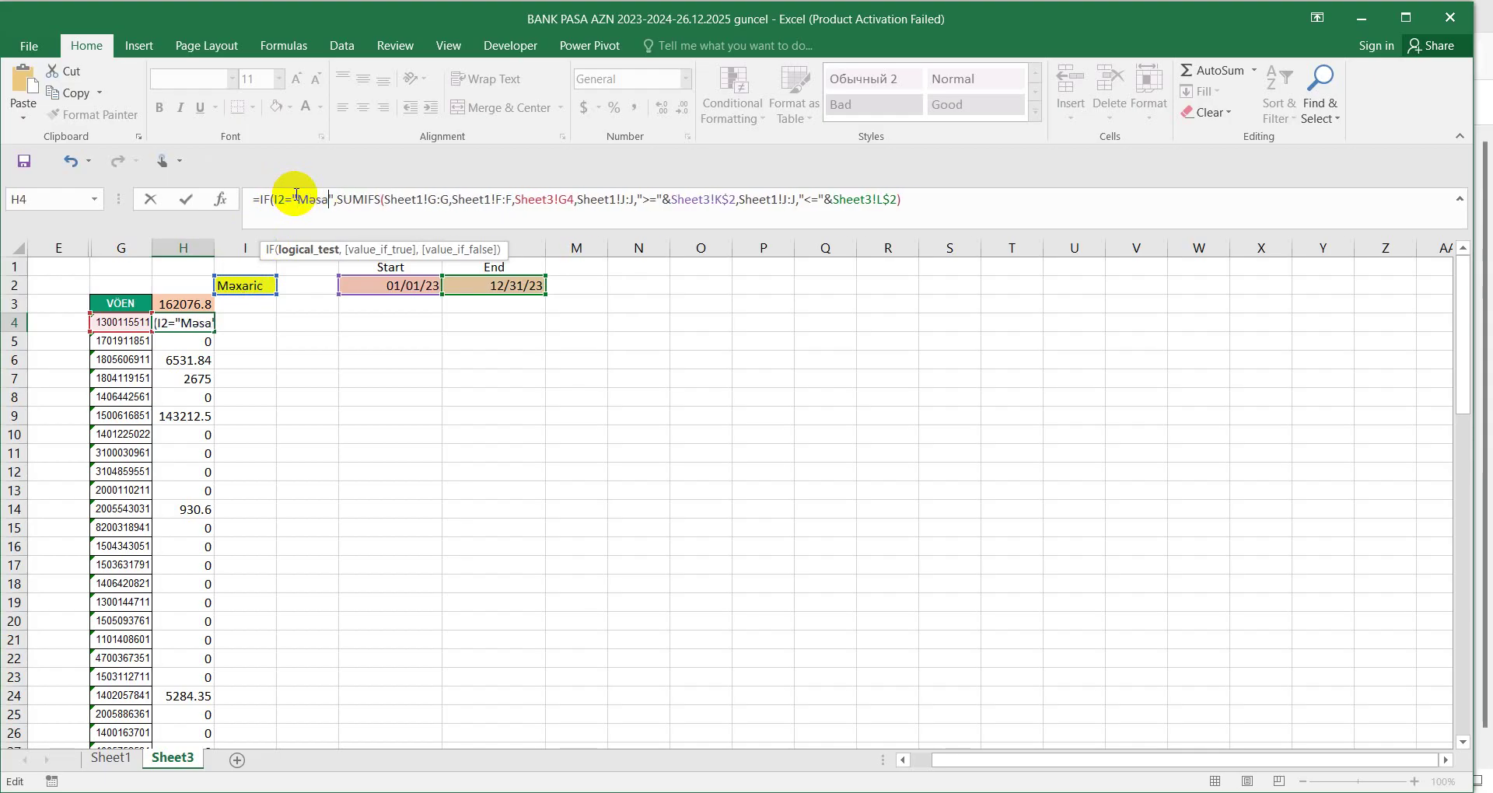
{"action": "key", "text": "BackSpace"}
{"action": "key", "text": "BackSpace"}
{"action": "type", "text": "da"}
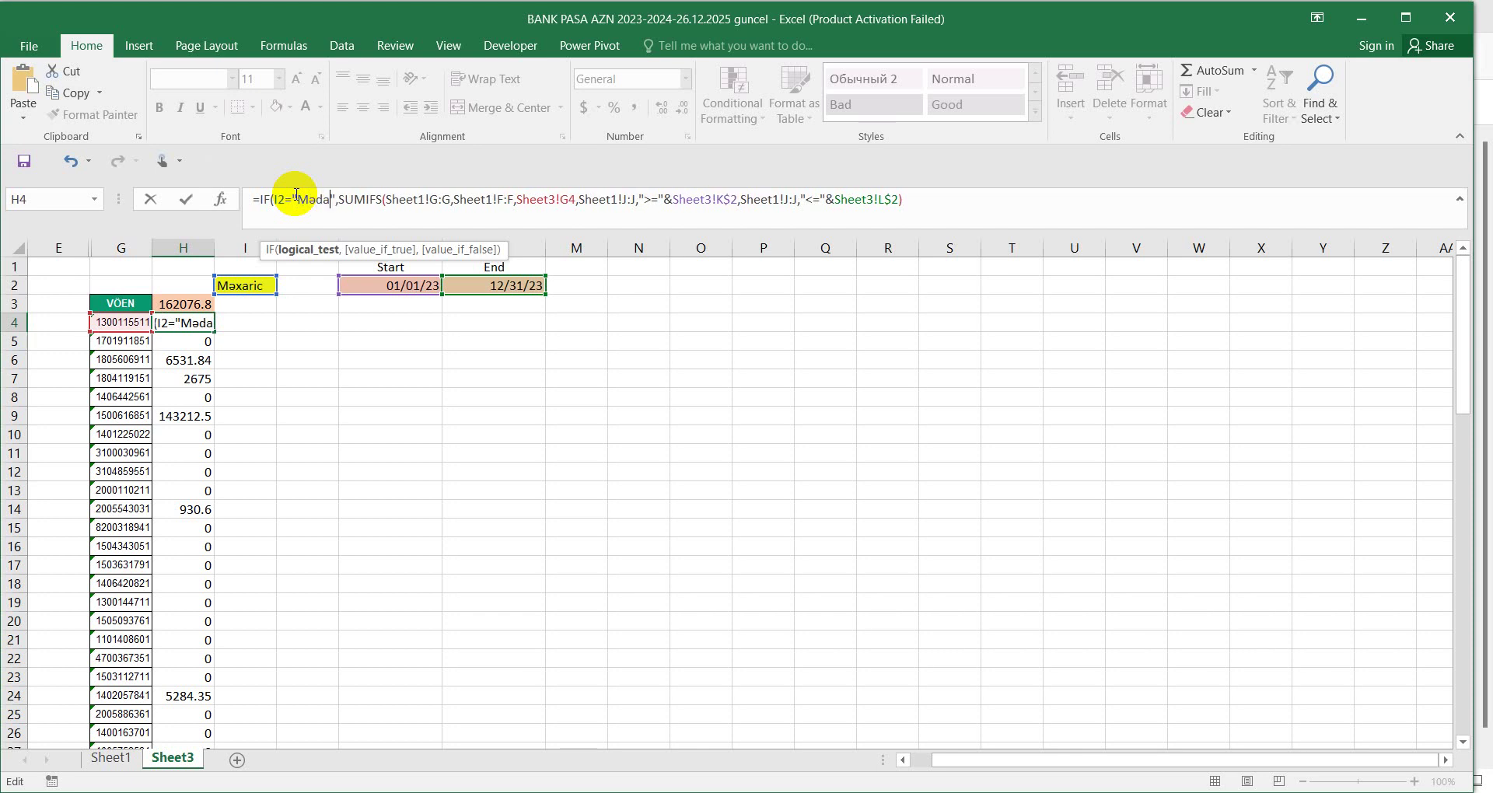
{"action": "type", "text": "xi"}
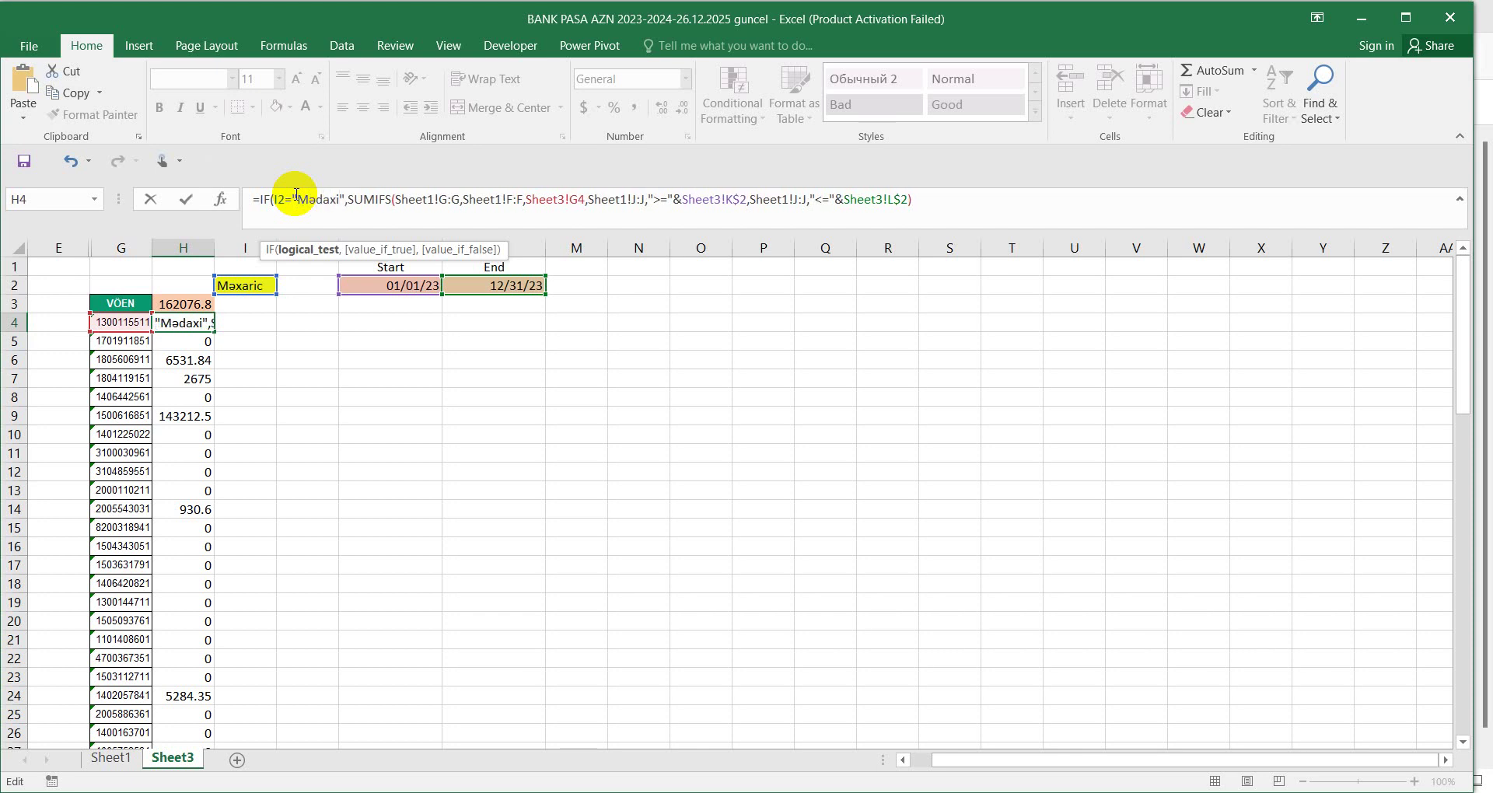
{"action": "left_click", "coordinate": [296, 199]}
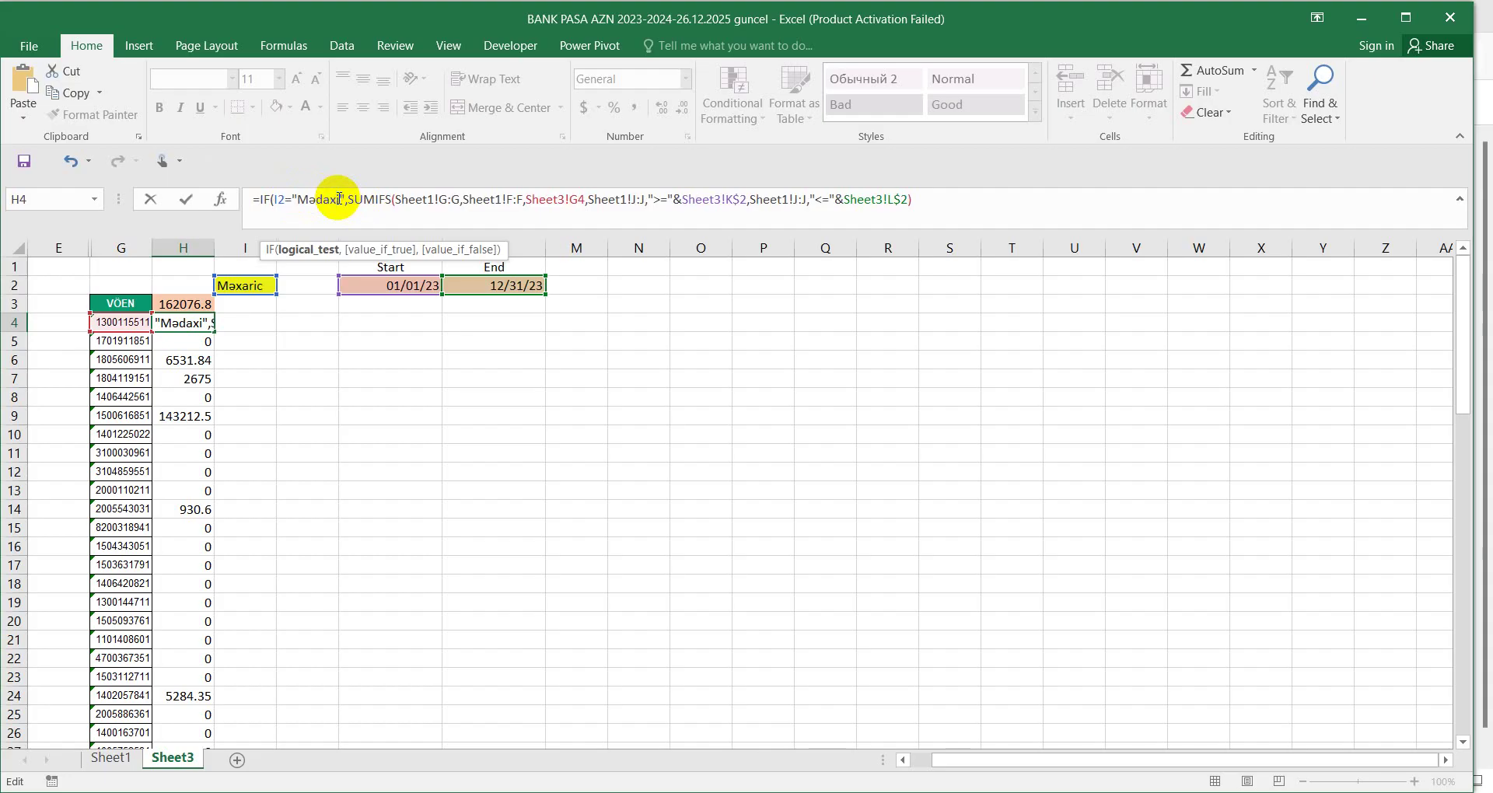
{"action": "type", "text": "l"}
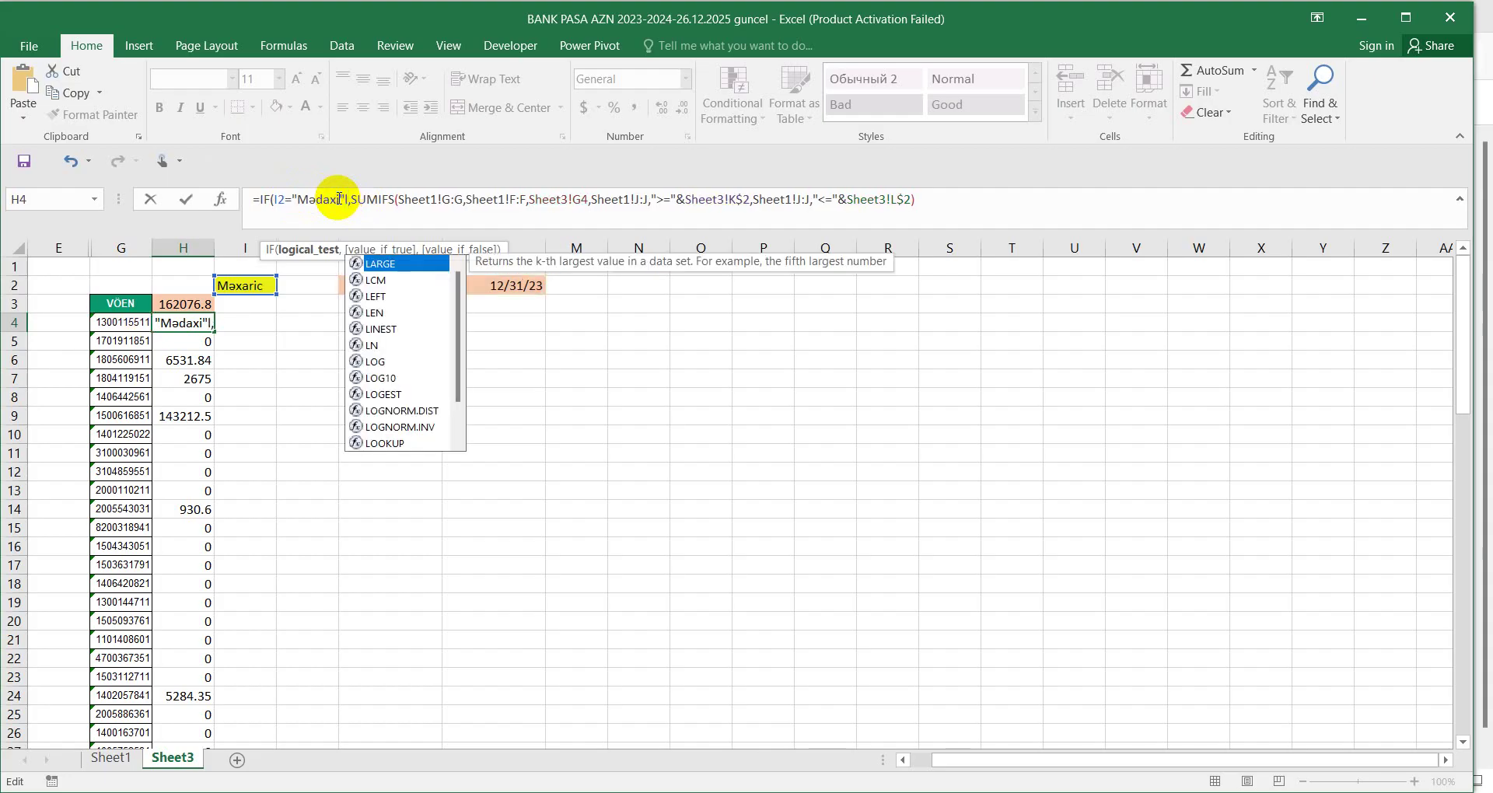
{"action": "key", "text": "BackSpace"}
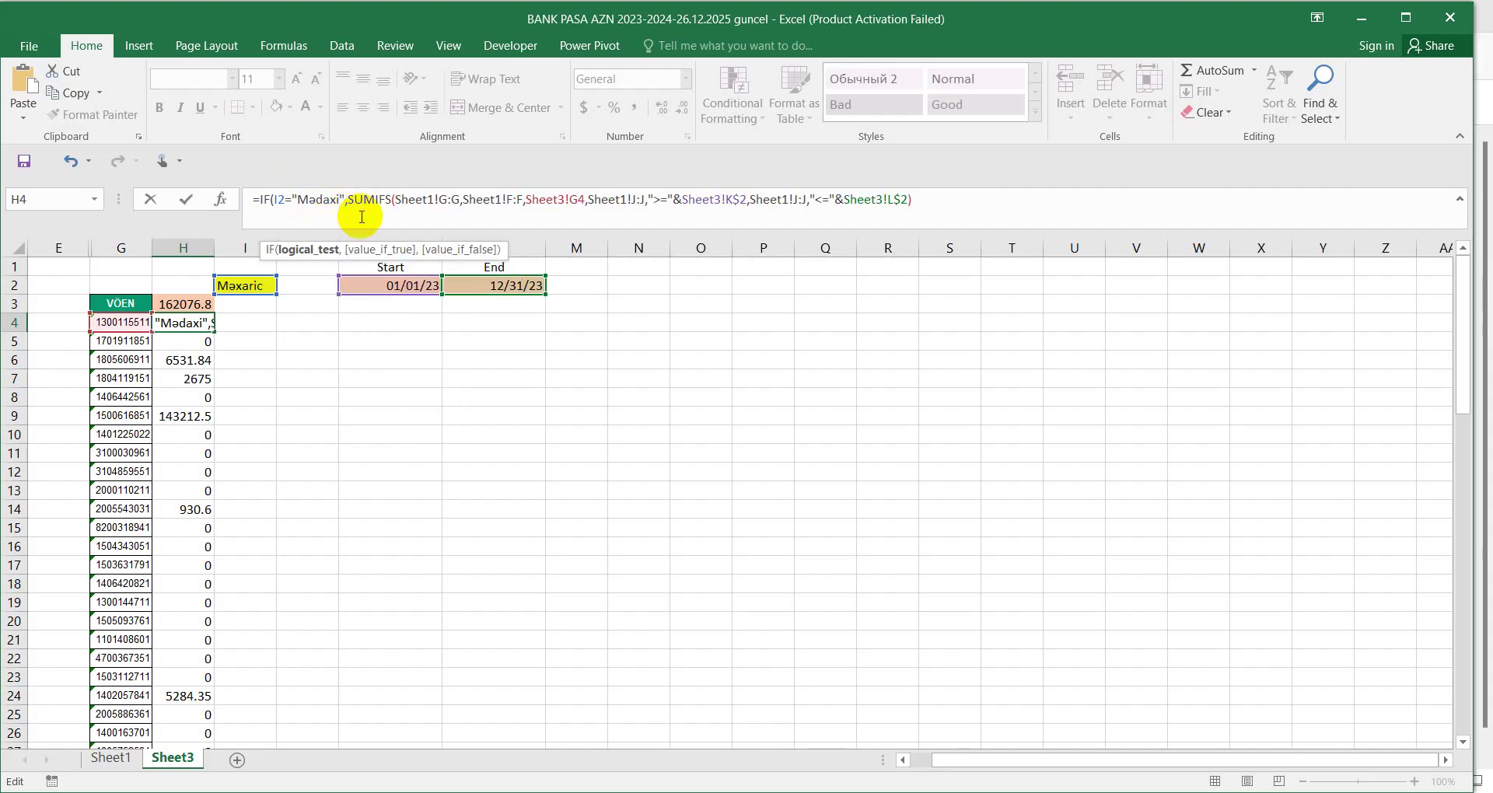
{"action": "type", "text": "l"}
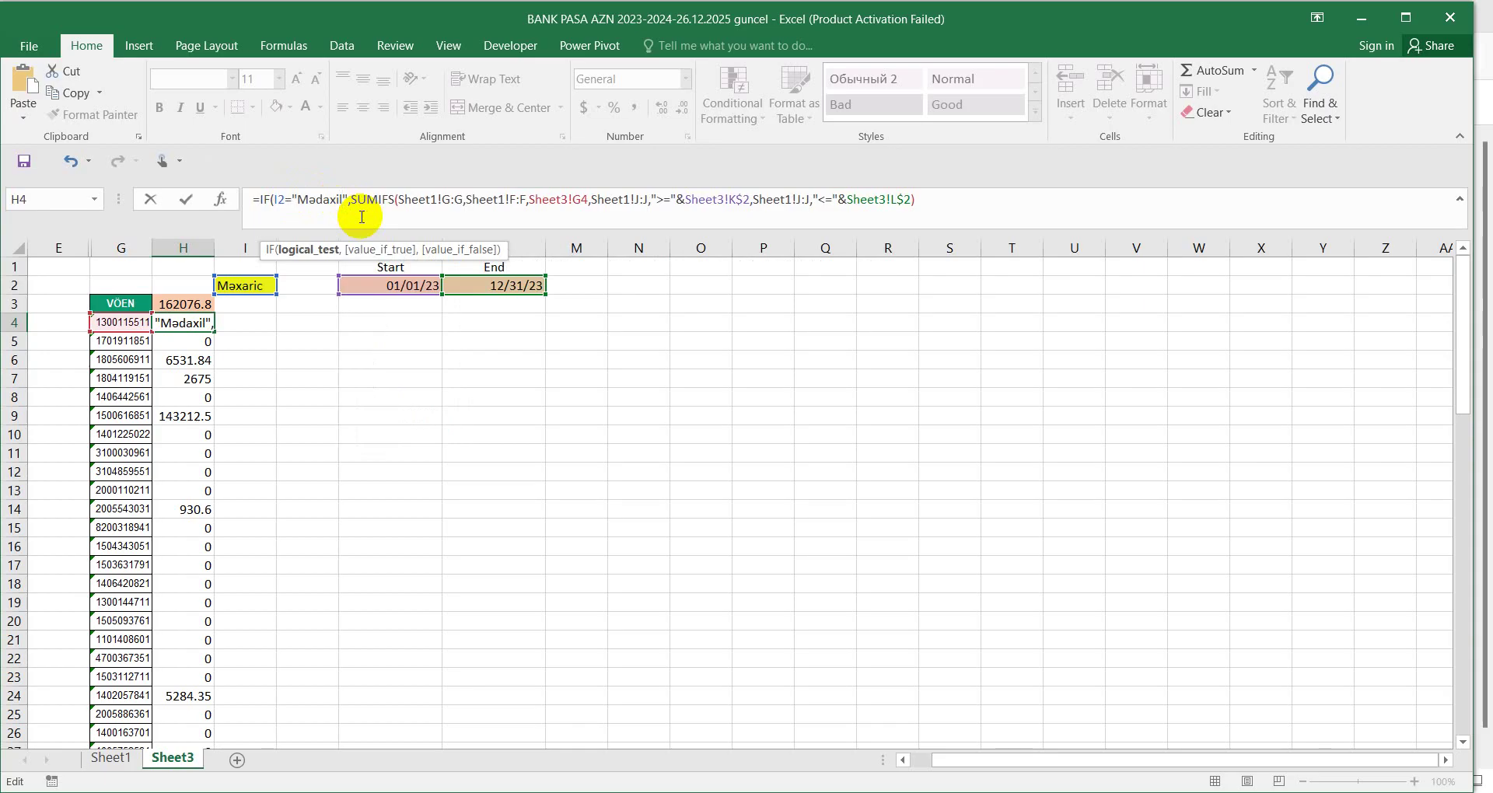
Duplicate the SUMIFS expression as the value_if_false argument of H4's IF formula, close the function and commit it
{"action": "left_click", "coordinate": [902, 201]}
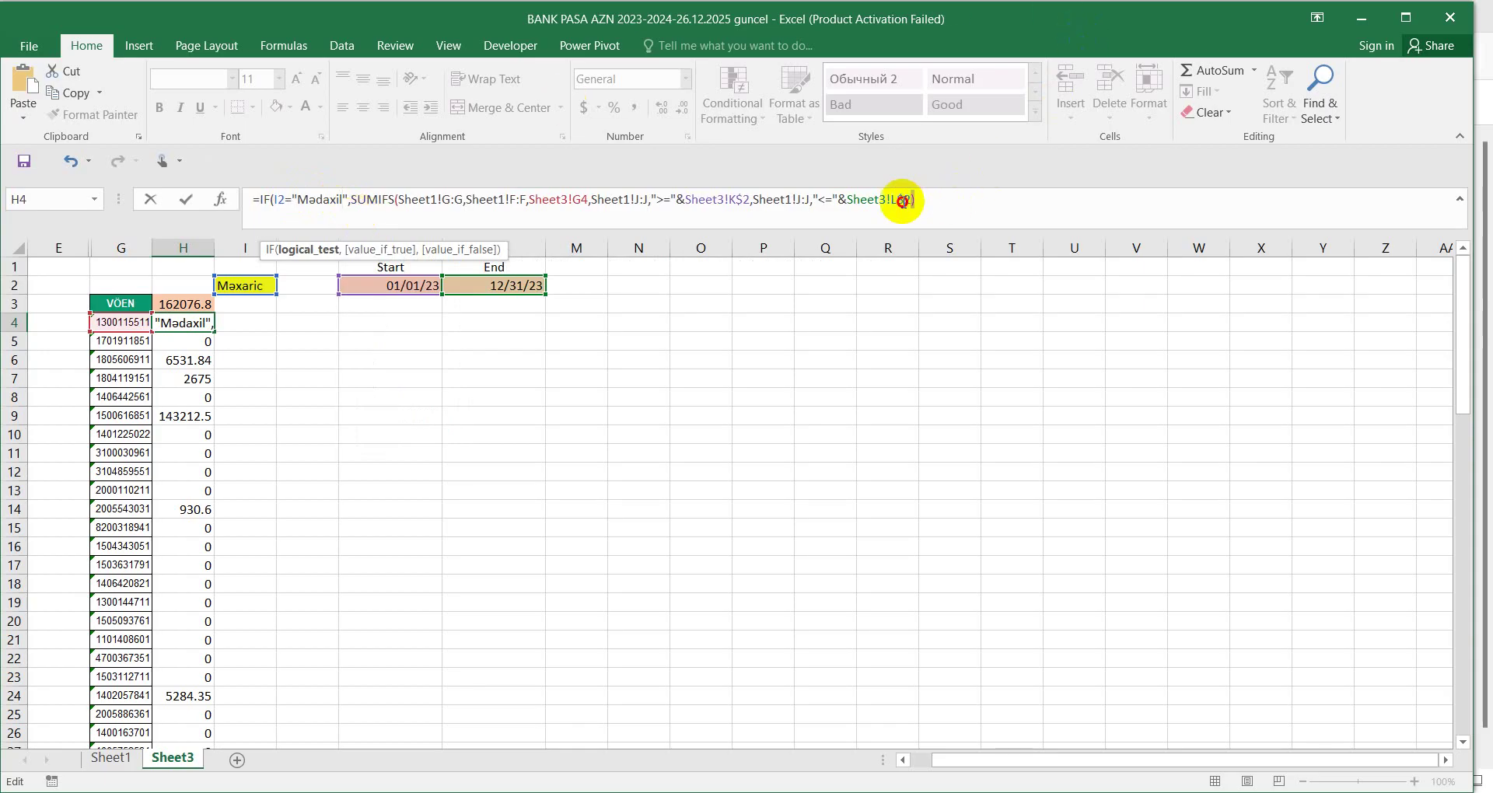
{"action": "left_click_drag", "start_coordinate": [902, 201], "coordinate": [352, 201]}
{"action": "key", "text": "ctrl+c"}
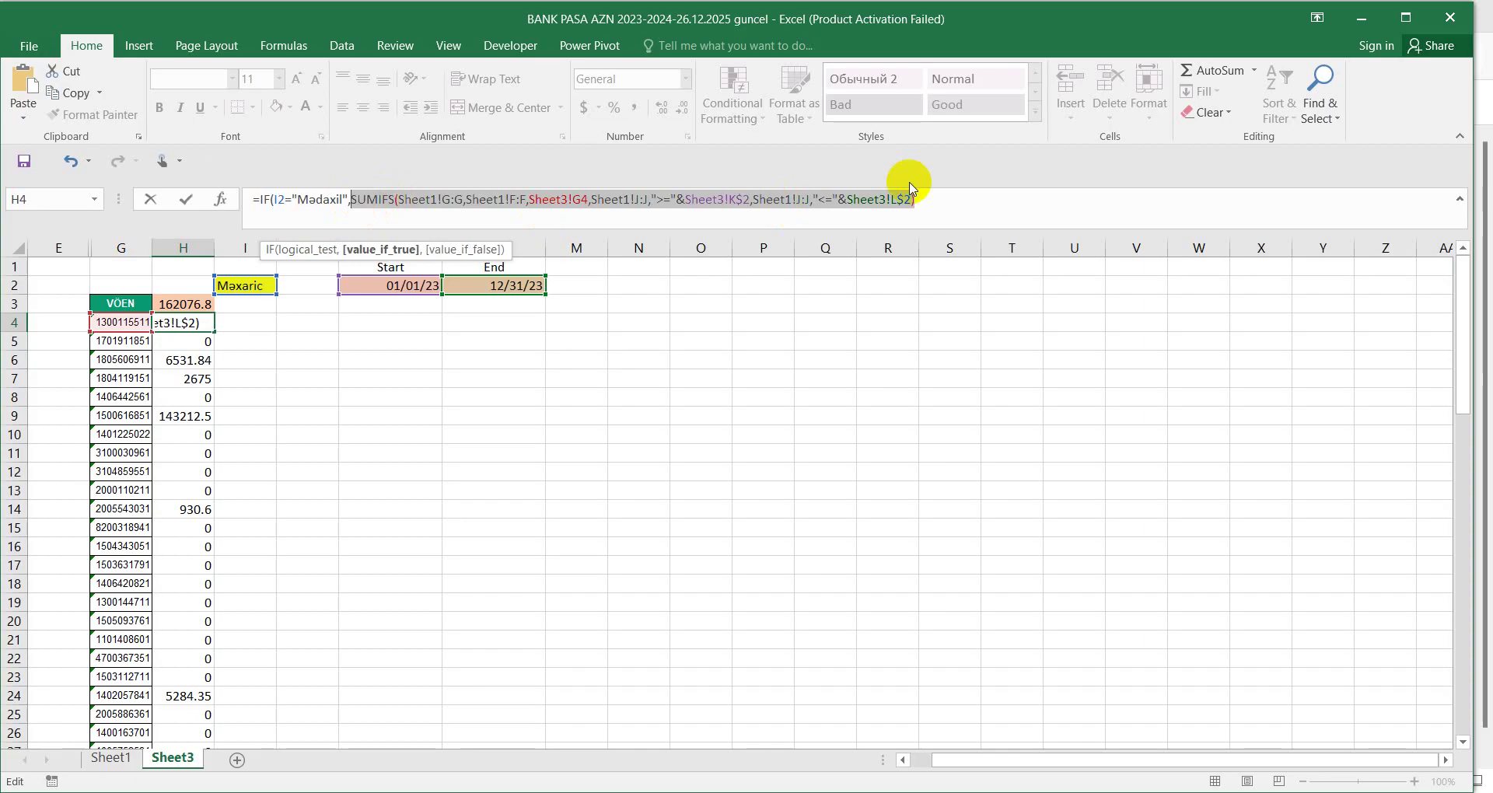
{"action": "left_click", "coordinate": [944, 199]}
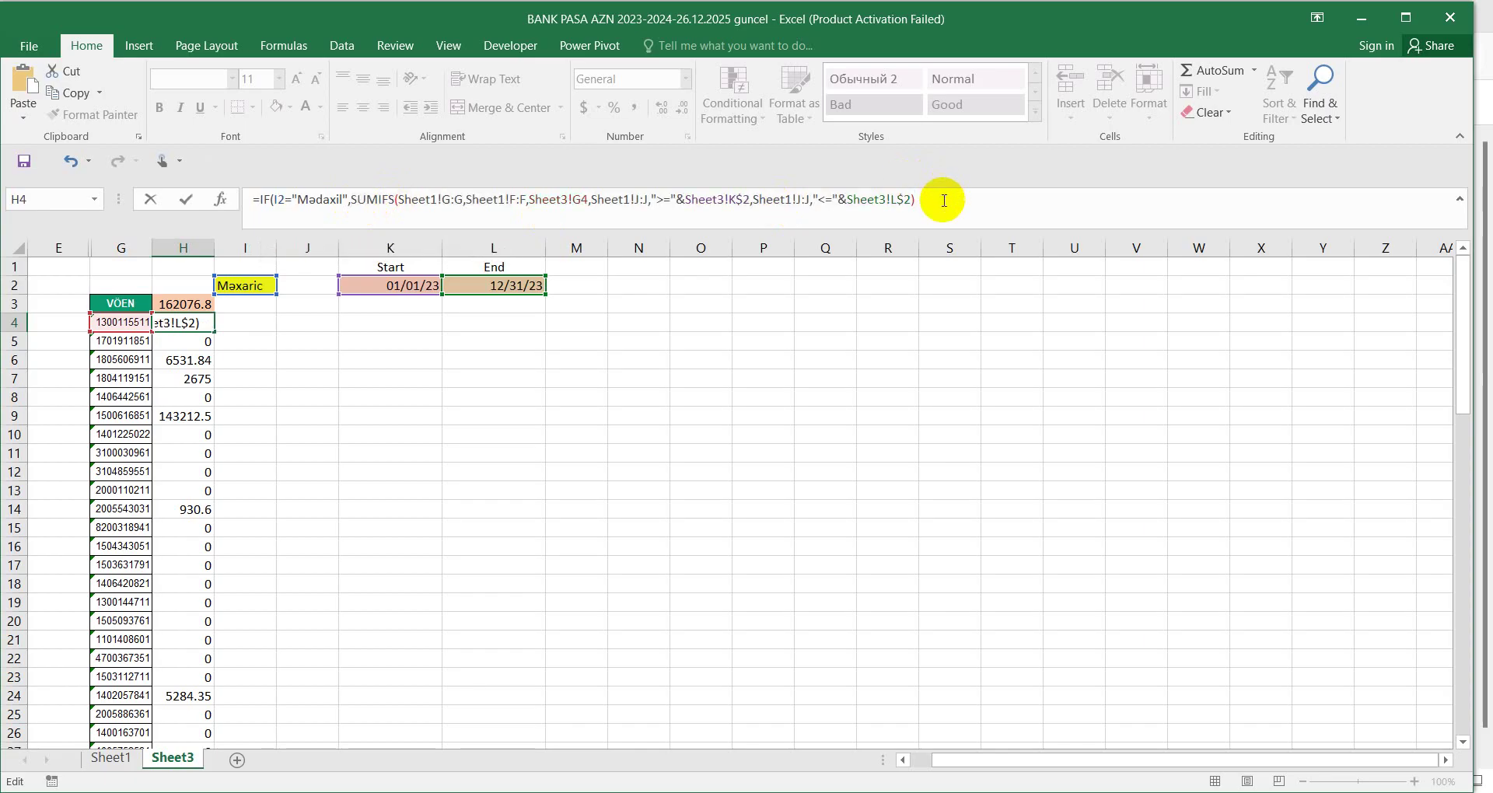
{"action": "key", "text": "alt"}
{"action": "key", "text": "alt"}
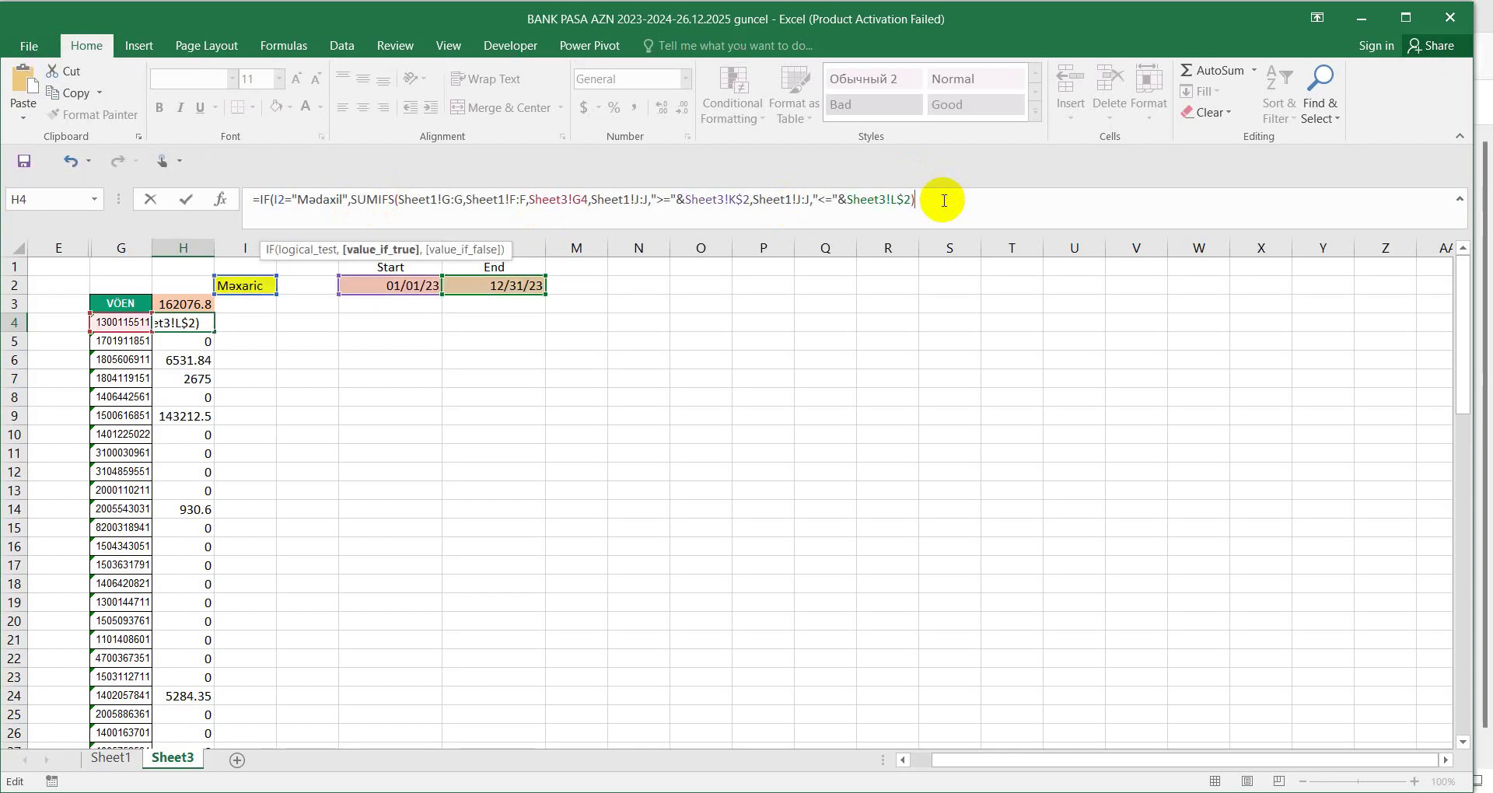
{"action": "key", "text": "alt"}
{"action": "key", "text": "alt"}
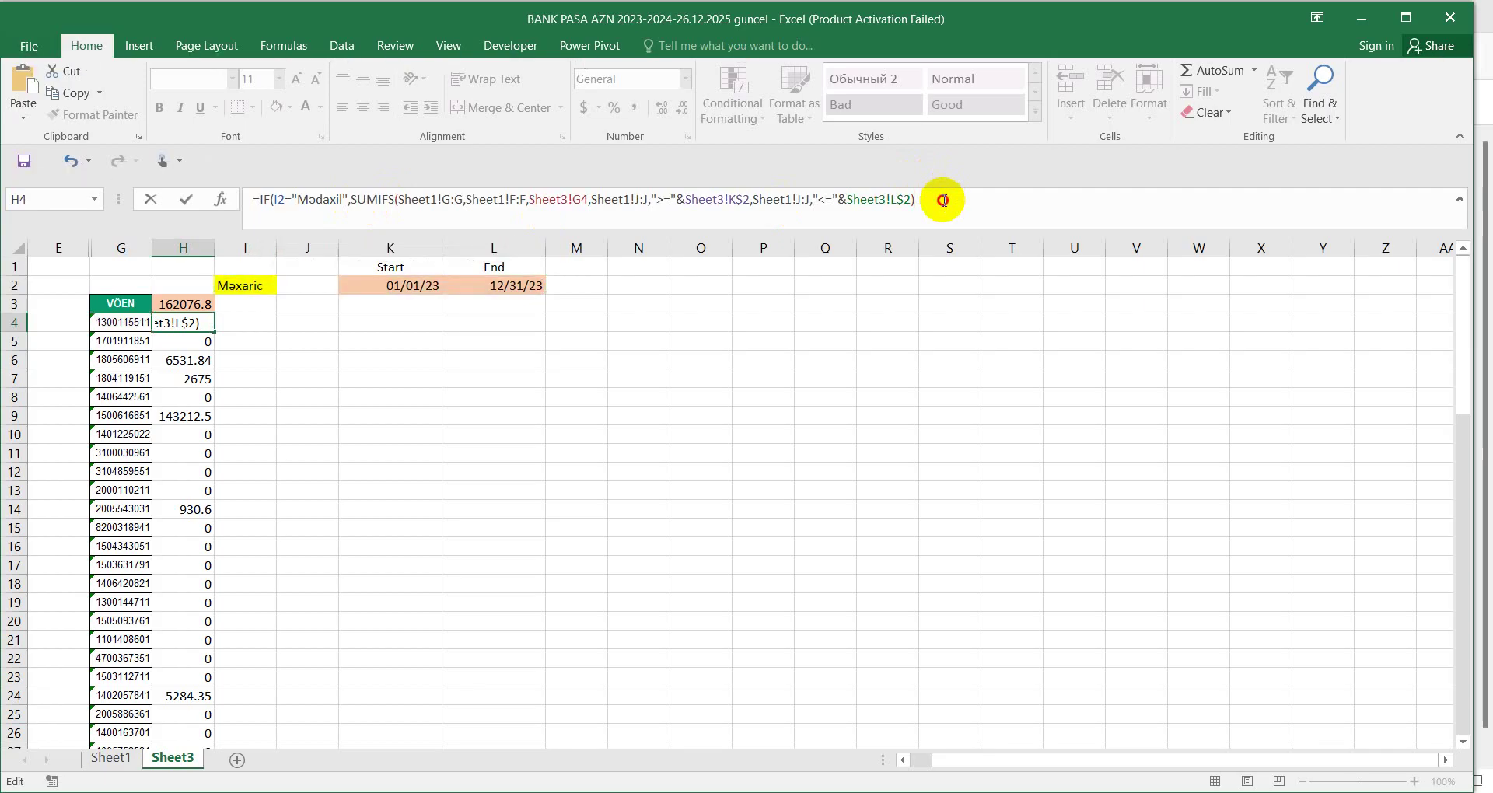
{"action": "type", "text": ","}
{"action": "key", "text": "ctrl+v"}
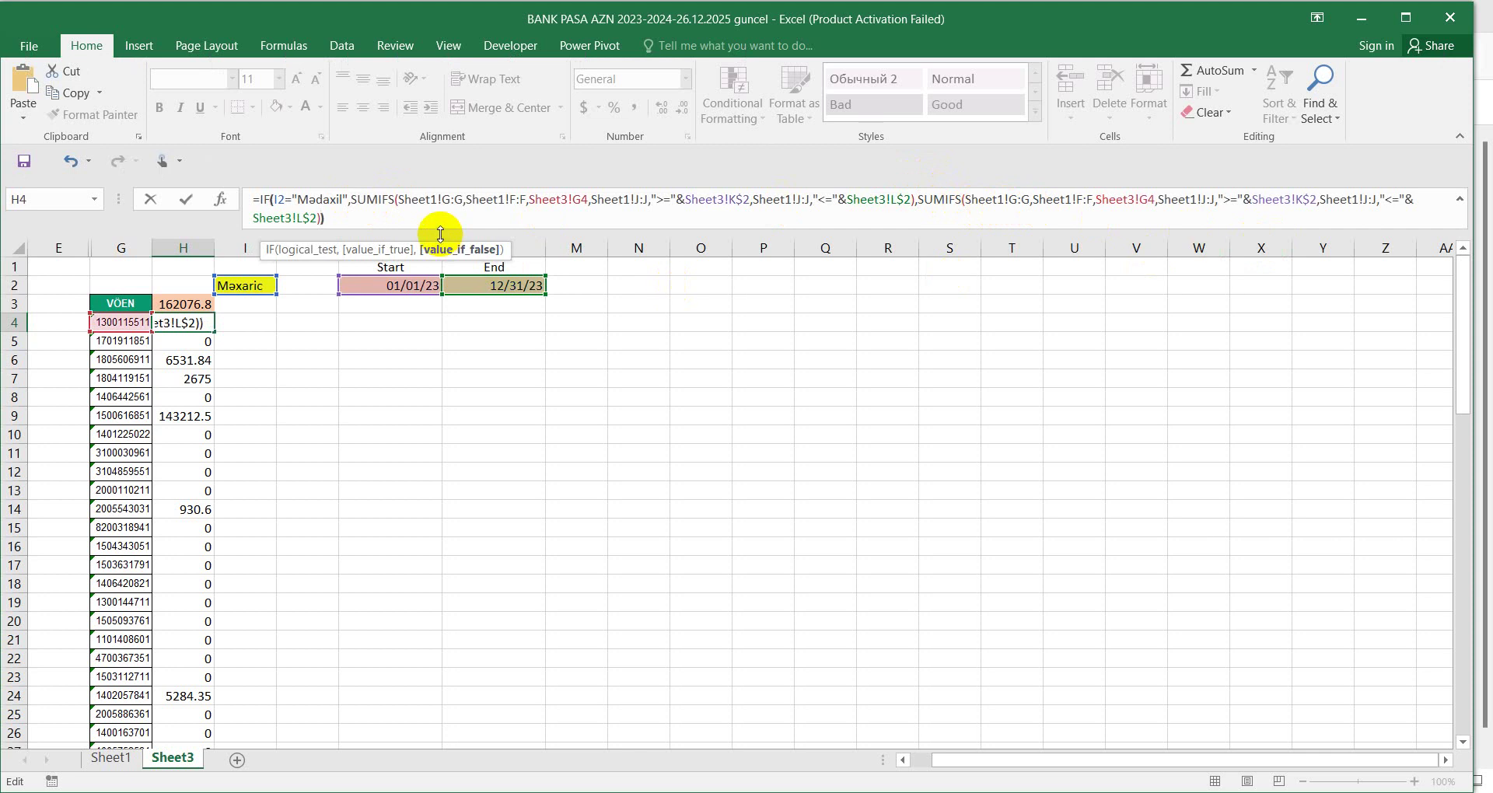
{"action": "key", "text": "Return"}
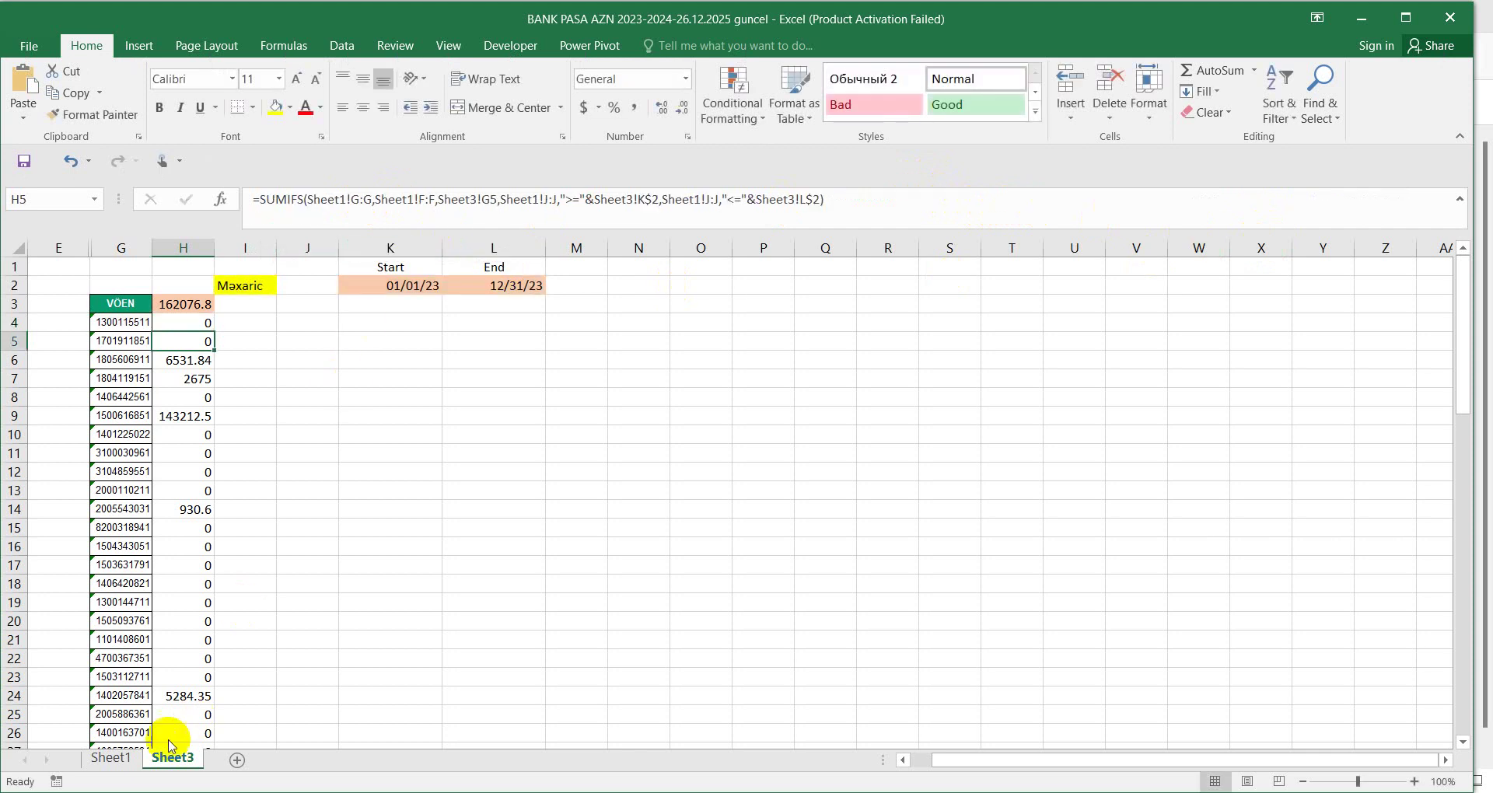
Check which Sheet1 column holds the Məxaric amounts, and return to cell H4 on Sheet3
{"action": "left_click", "coordinate": [117, 759]}
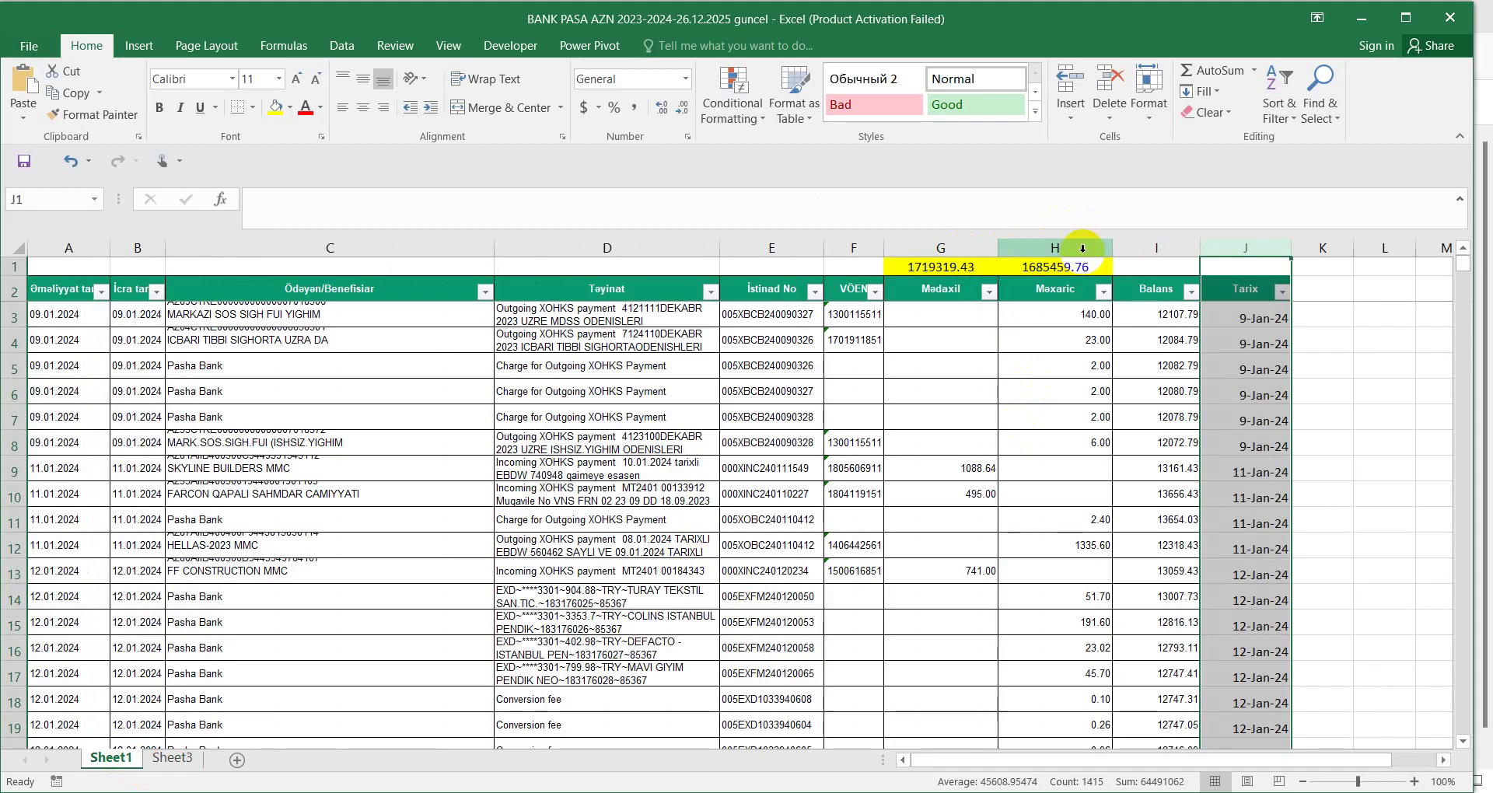
{"action": "left_click", "coordinate": [173, 758]}
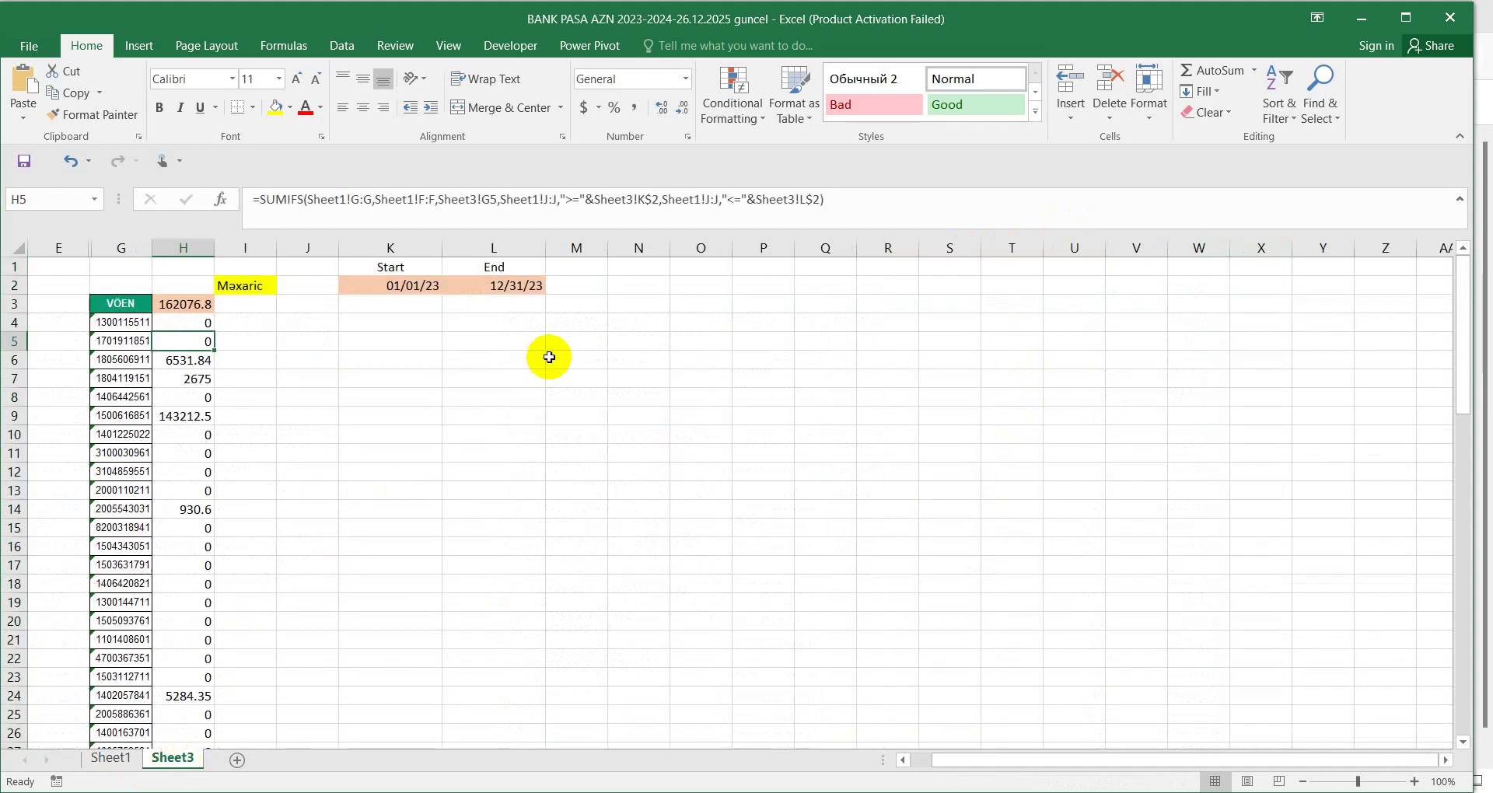
{"action": "left_click", "coordinate": [198, 325]}
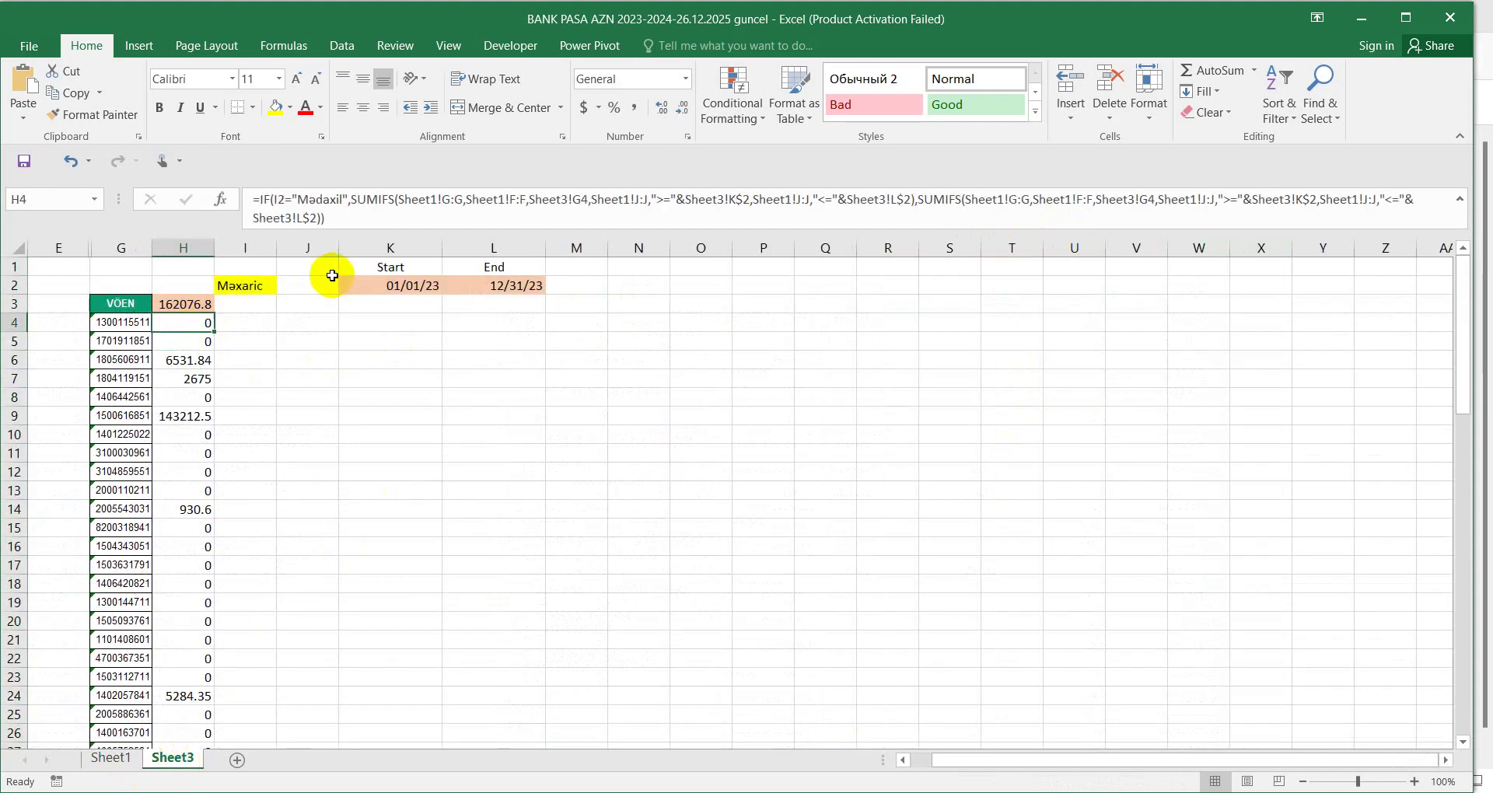
Change the sum range of the second SUMIFS in H4's formula to Sheet1!H:H
{"action": "left_click", "coordinate": [1031, 200]}
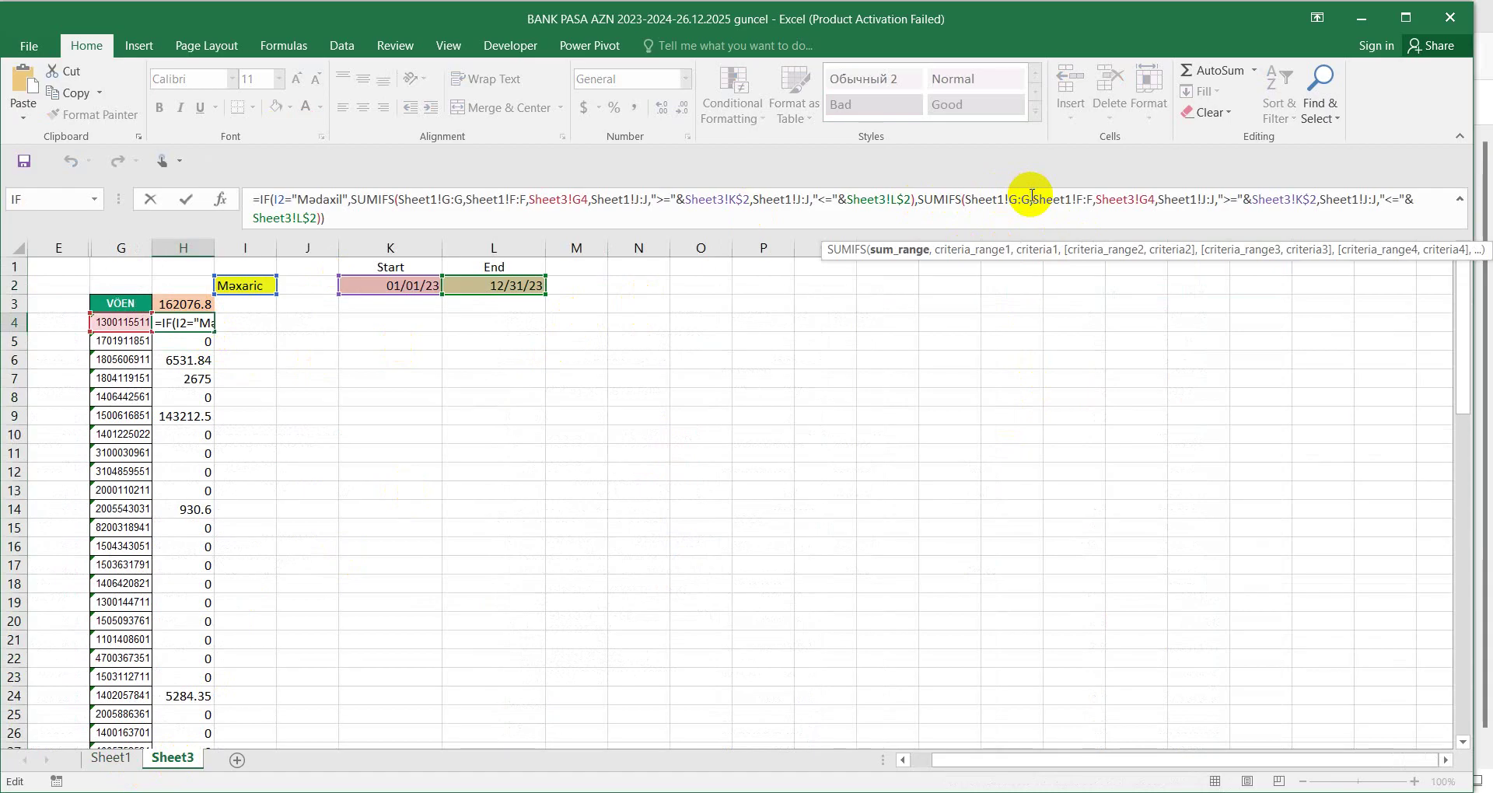
{"action": "key", "text": "BackSpace"}
{"action": "type", "text": "H"}
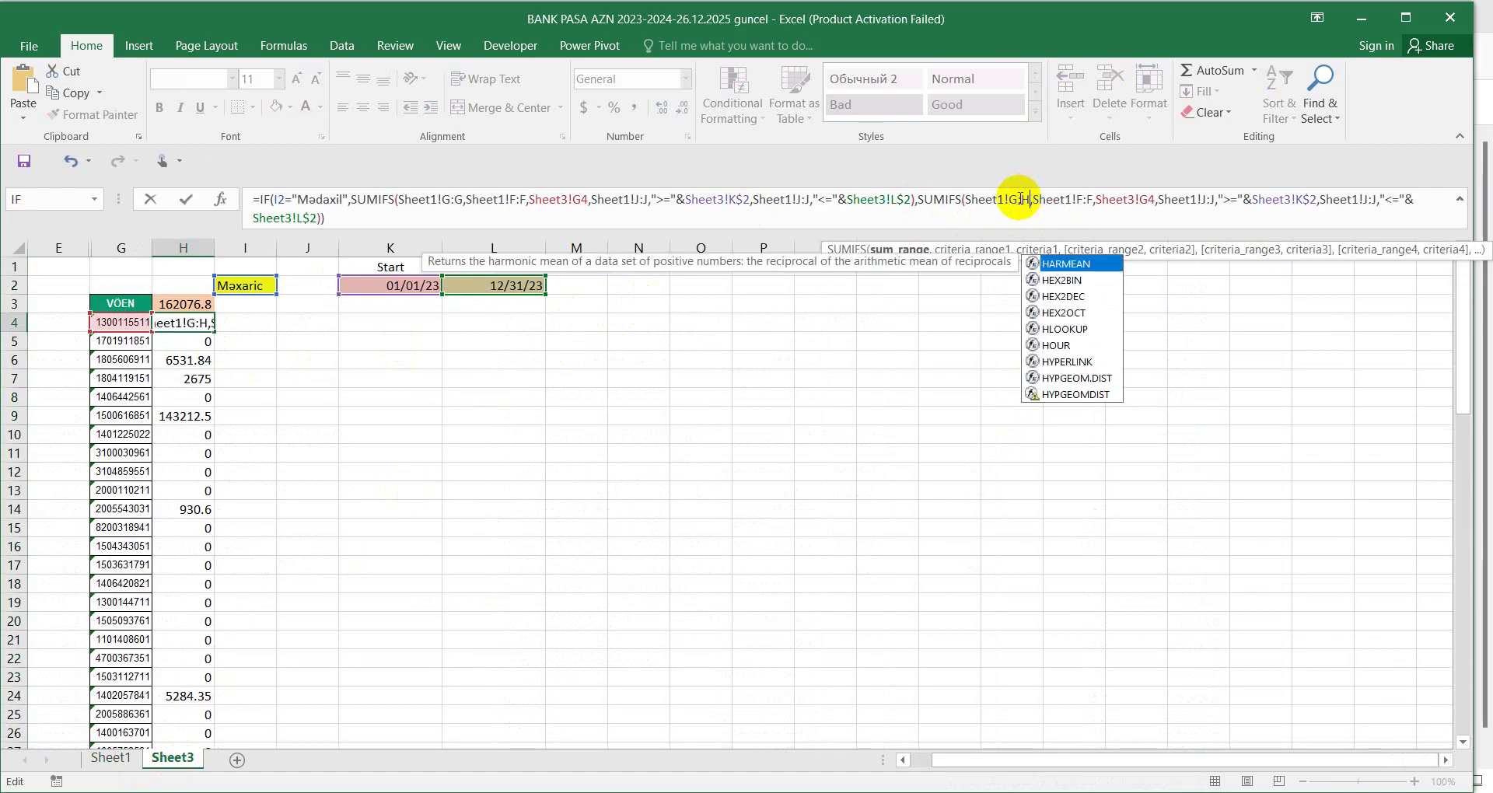
{"action": "left_click", "coordinate": [1020, 200]}
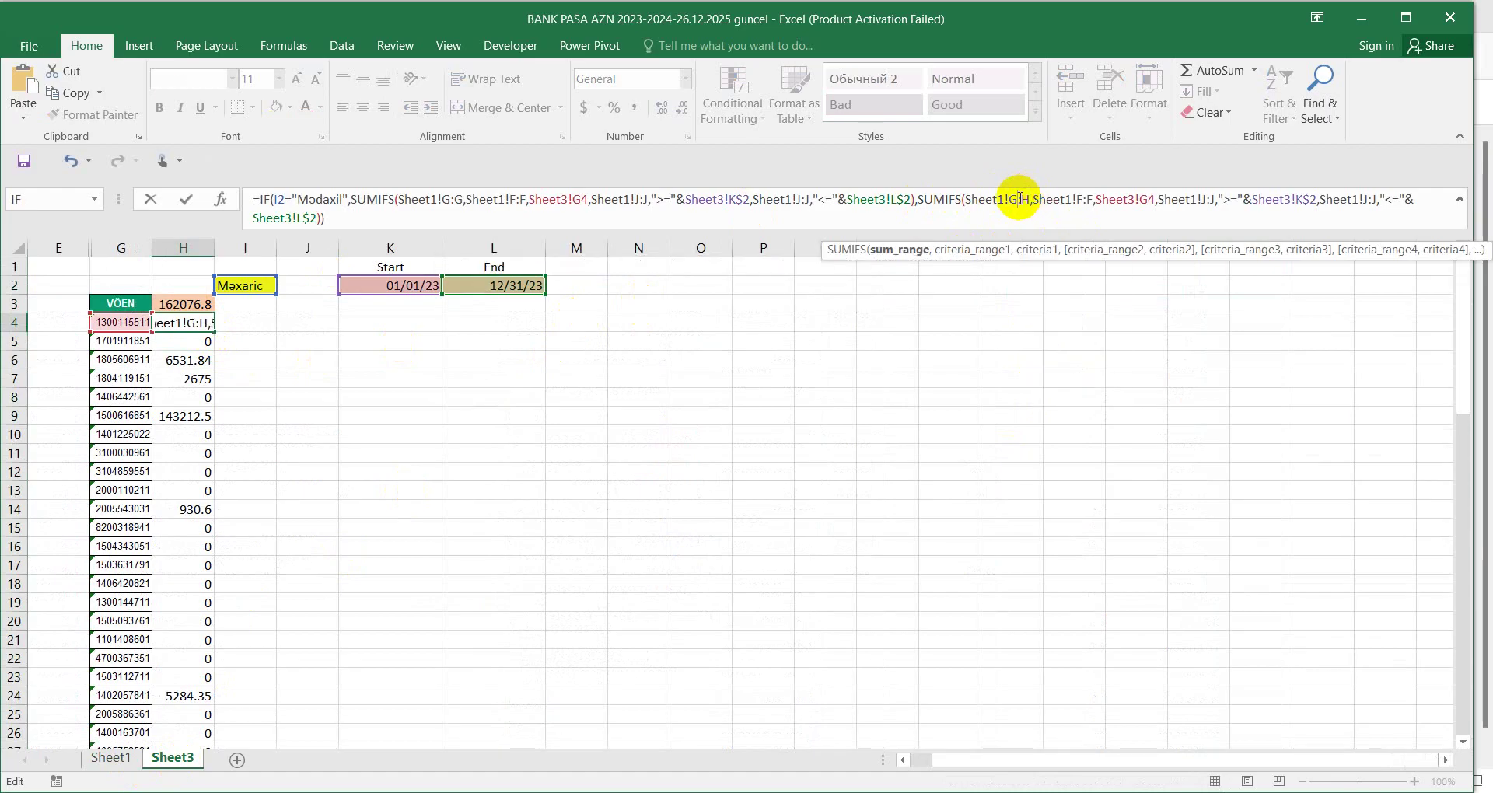
{"action": "key", "text": "BackSpace"}
{"action": "type", "text": "H"}
{"action": "key", "text": "Return"}
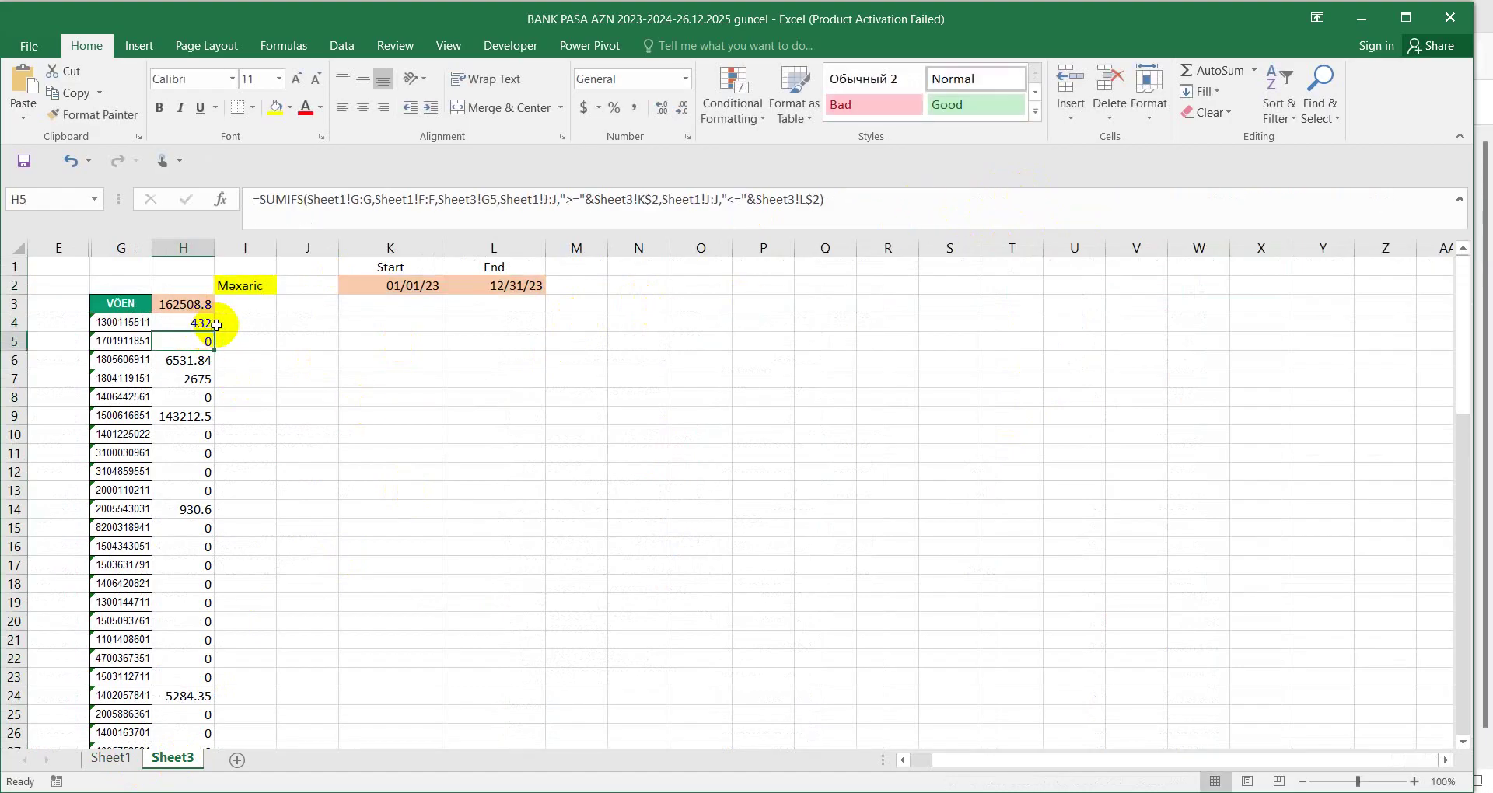
Test H4's formula by switching the selection in I2 to Mədaxil and back to Məxaric
{"action": "left_click", "coordinate": [268, 281]}
{"action": "left_click", "coordinate": [285, 286]}
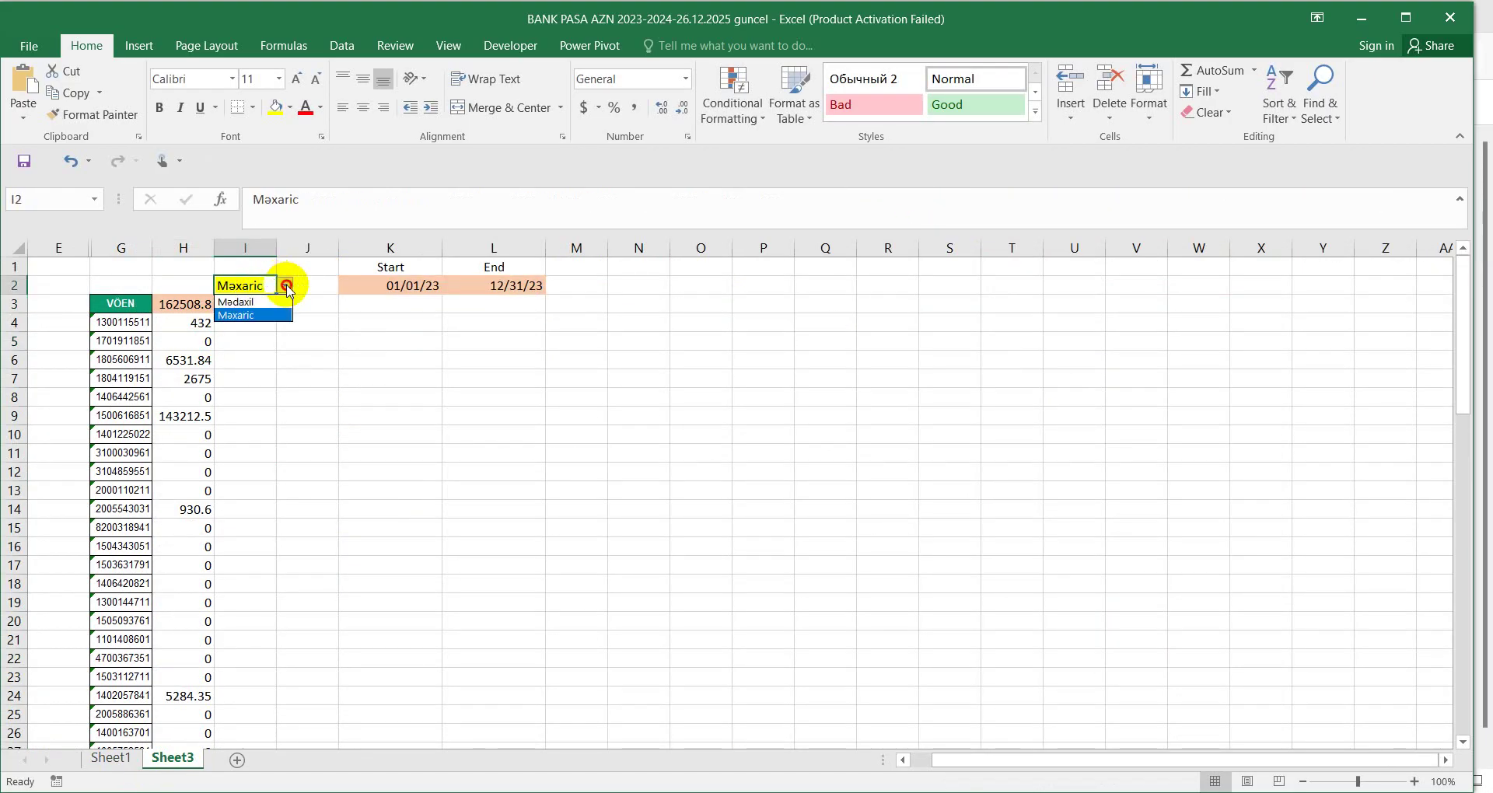
{"action": "left_click", "coordinate": [276, 303]}
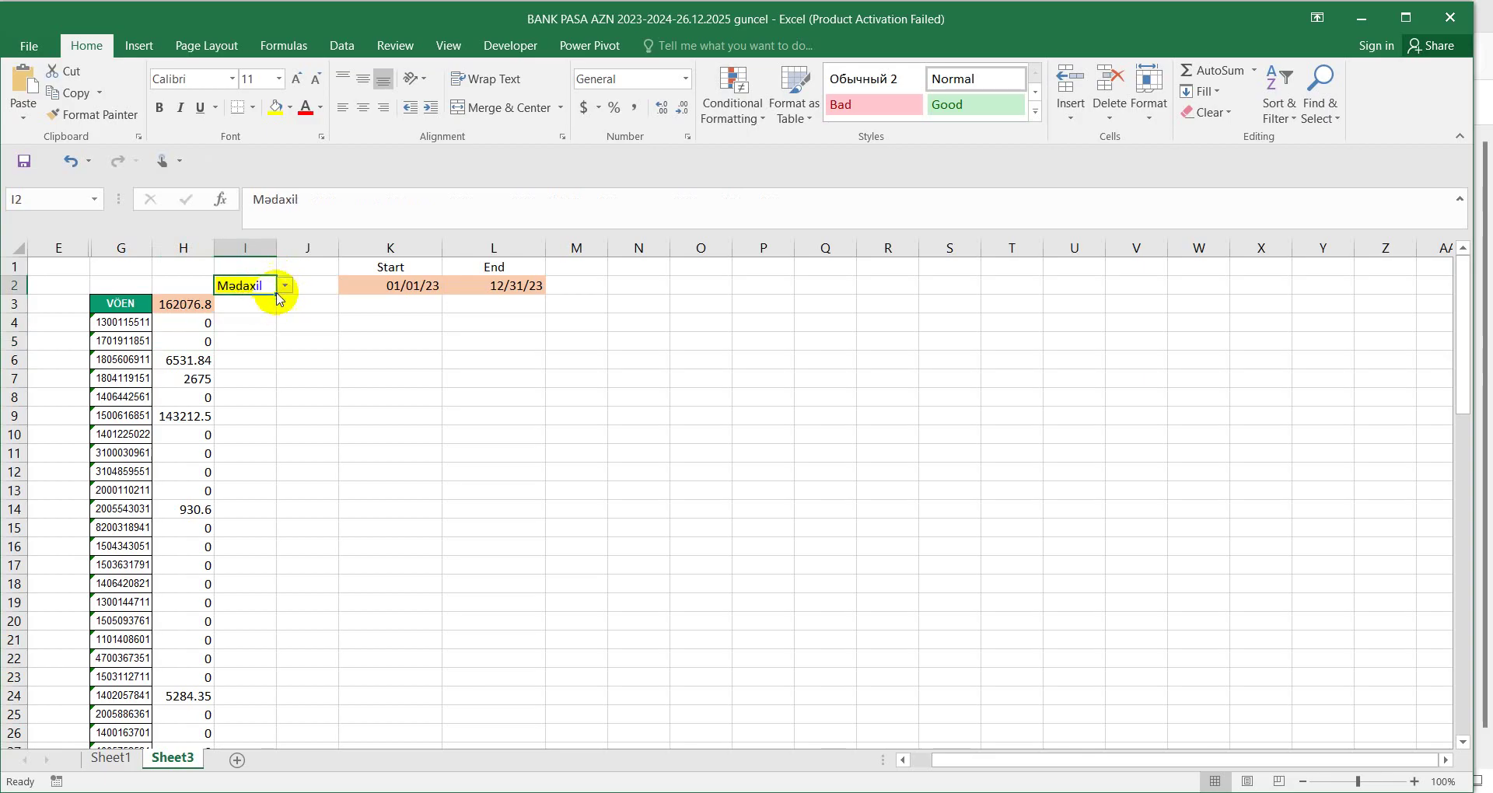
{"action": "left_click", "coordinate": [285, 285]}
{"action": "left_click", "coordinate": [253, 315]}
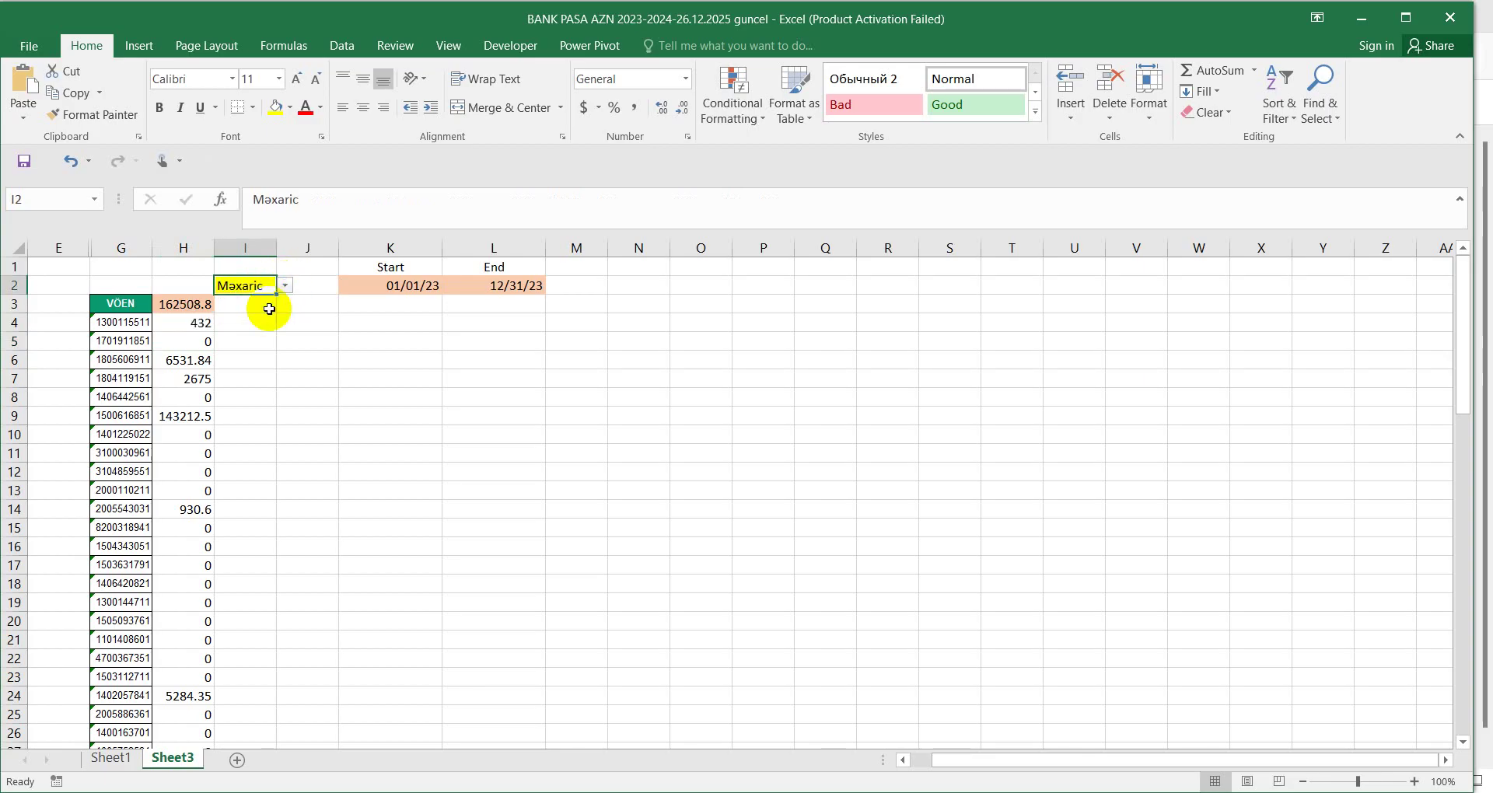
Fill H4's IF formula down column H for all VÖEN rows
{"action": "left_click", "coordinate": [208, 323]}
{"action": "double_click", "coordinate": [212, 330]}
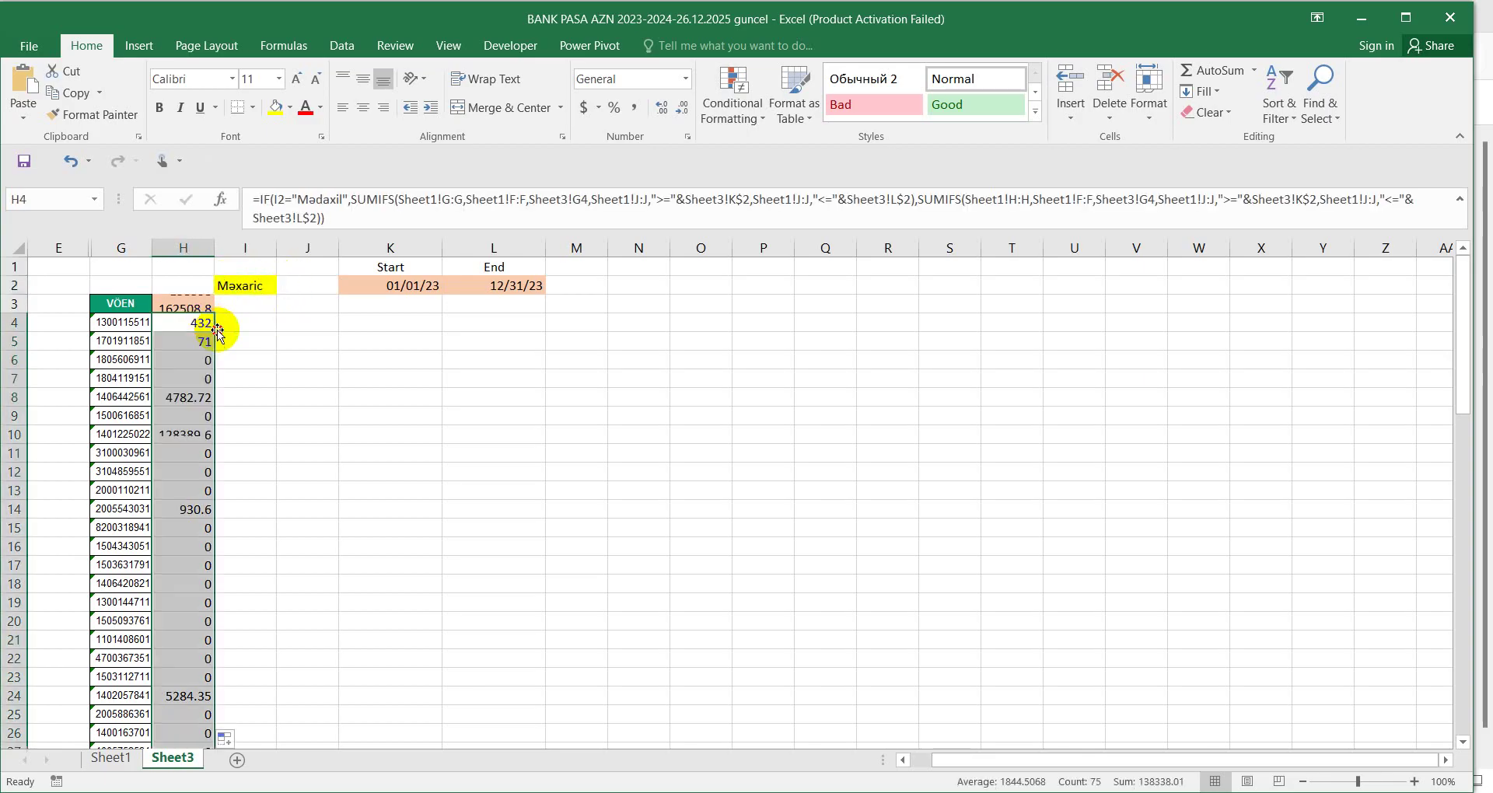
{"action": "scroll", "coordinate": [168, 524], "scroll_direction": "down", "scroll_amount": 4}
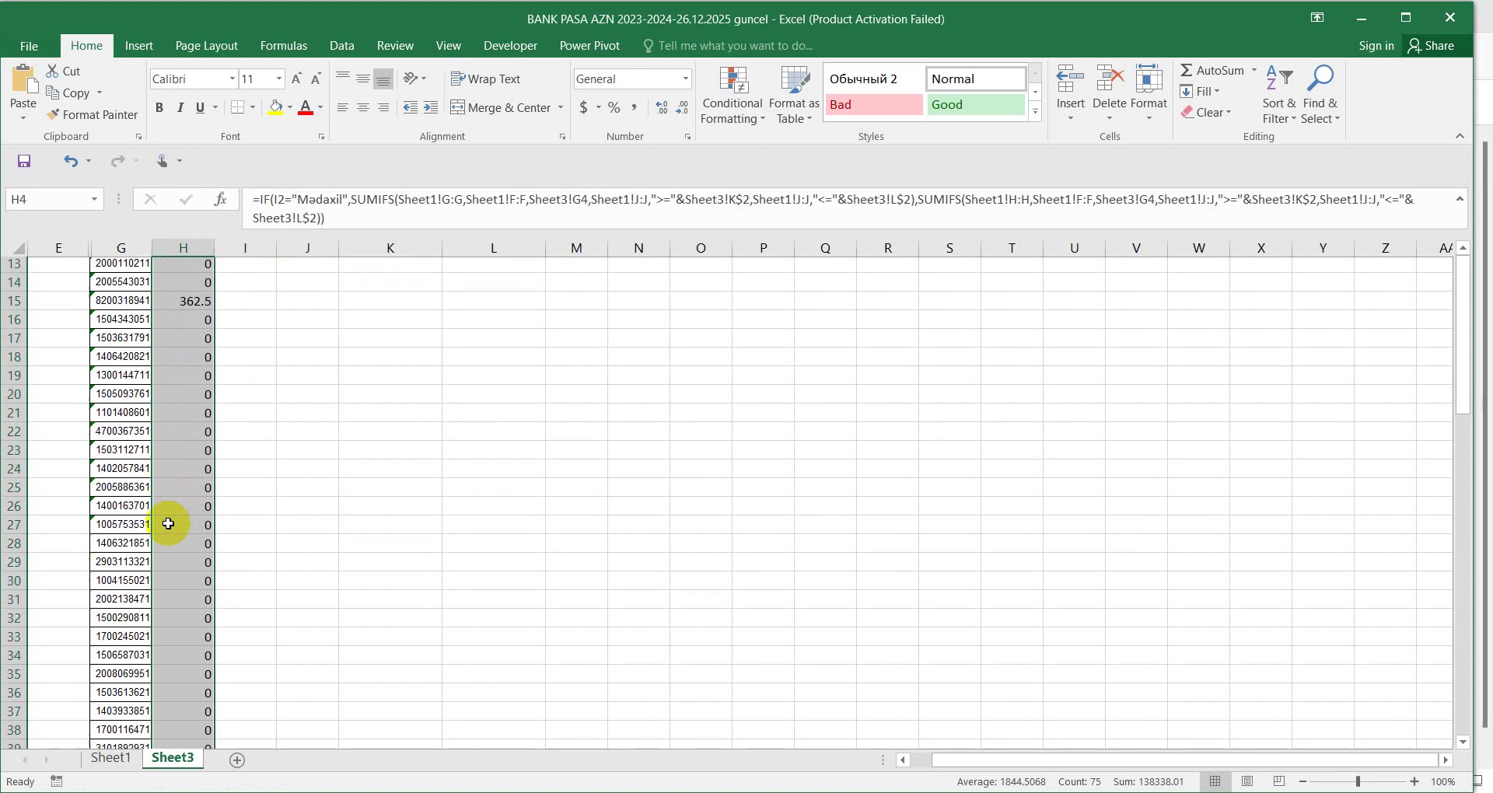
{"action": "scroll", "coordinate": [168, 524], "scroll_direction": "up", "scroll_amount": 4}
Test the filled column H formulas by switching I2 to Mədaxil and back to Məxaric
{"action": "left_click", "coordinate": [257, 286]}
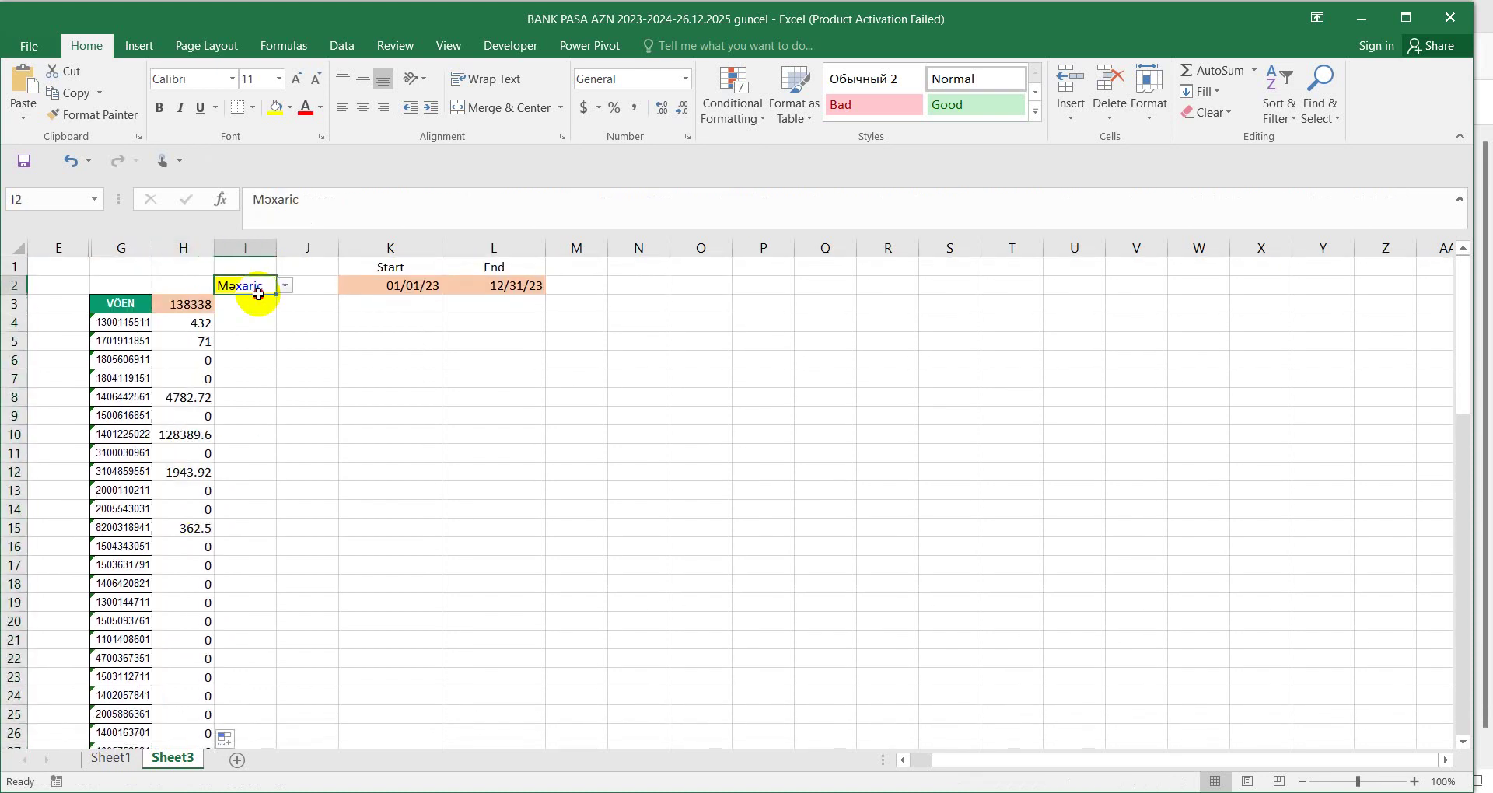
{"action": "left_click", "coordinate": [285, 285]}
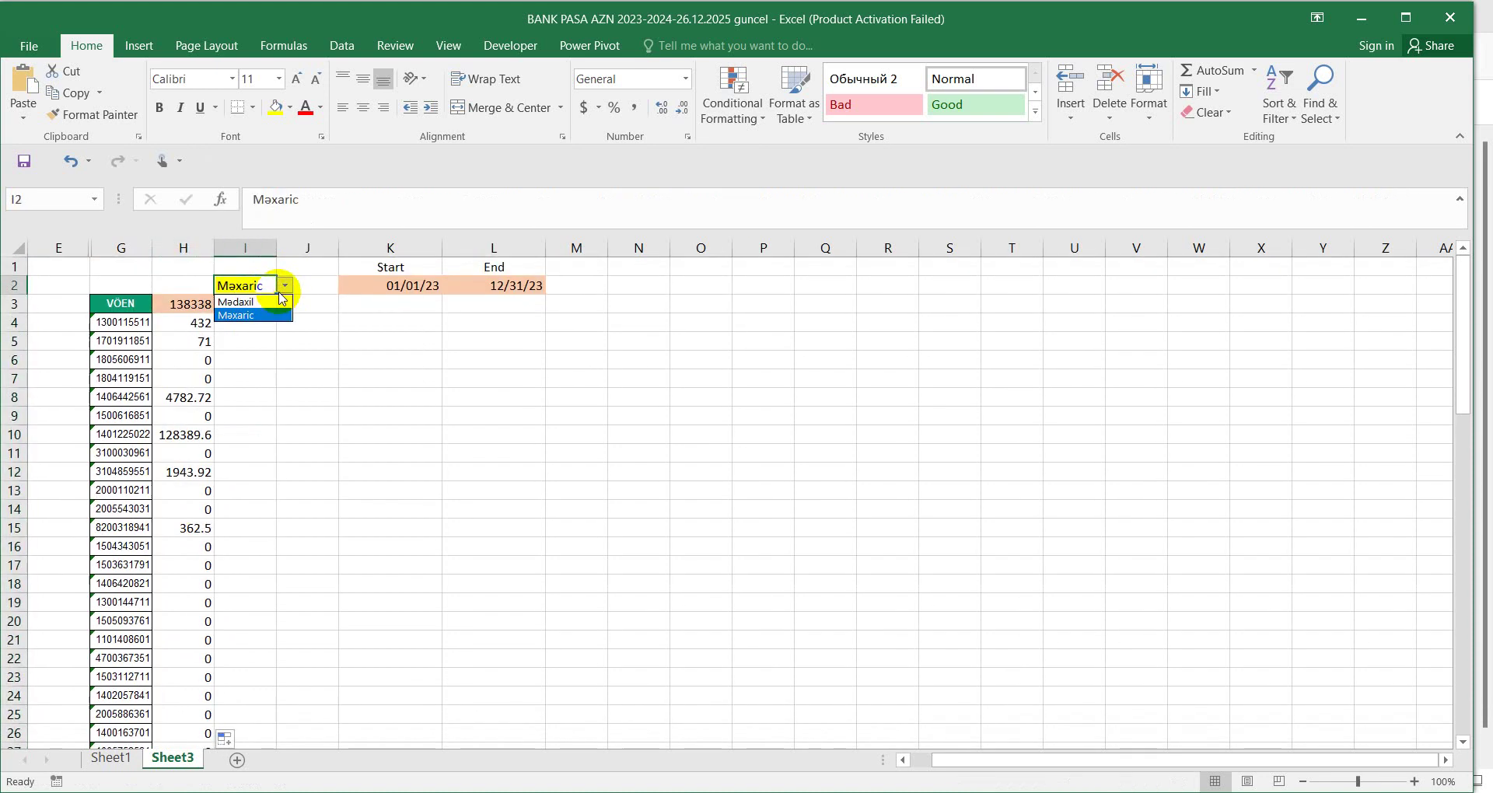
{"action": "left_click", "coordinate": [262, 308]}
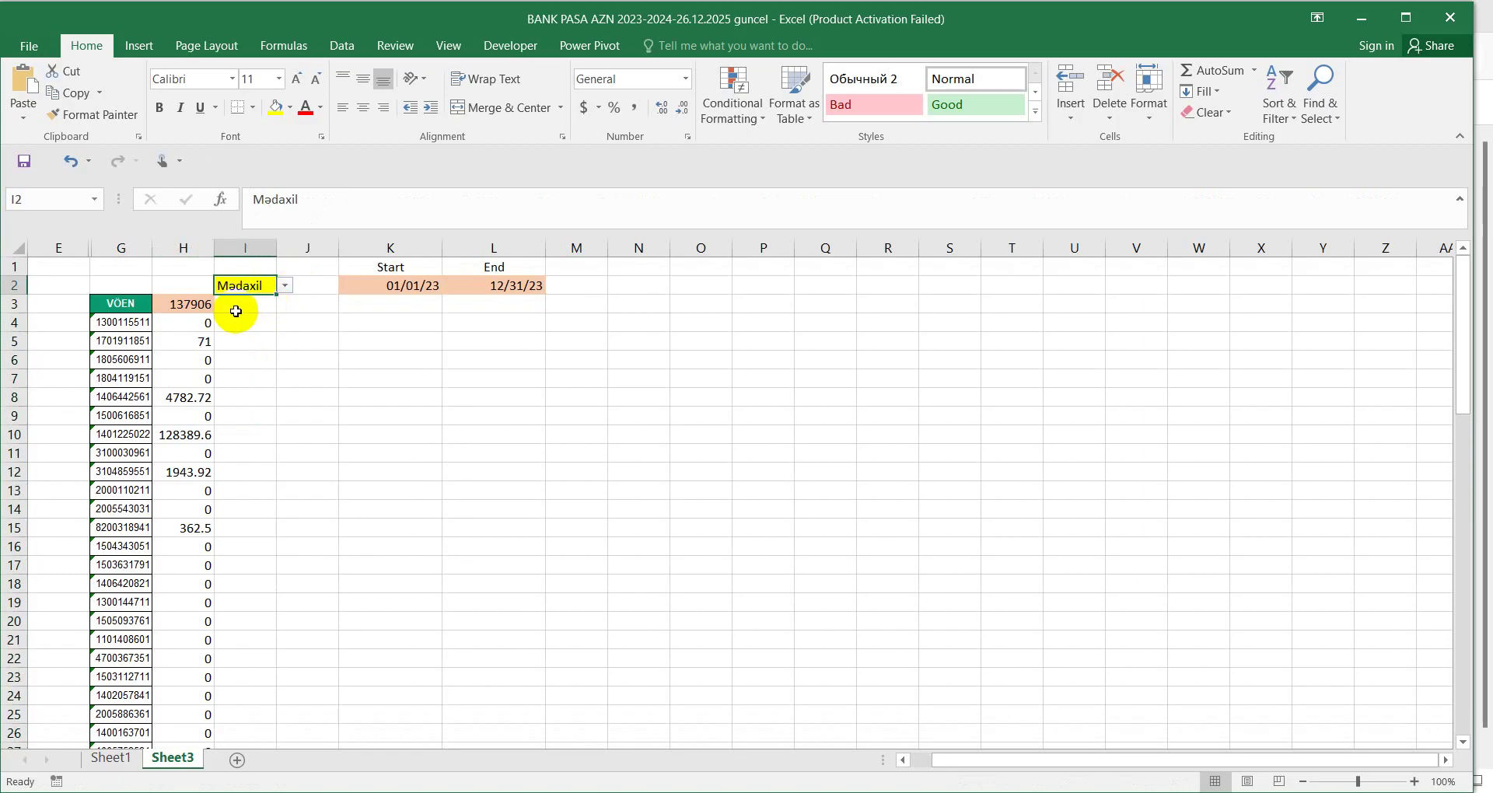
{"action": "left_click", "coordinate": [285, 286]}
{"action": "left_click", "coordinate": [264, 315]}
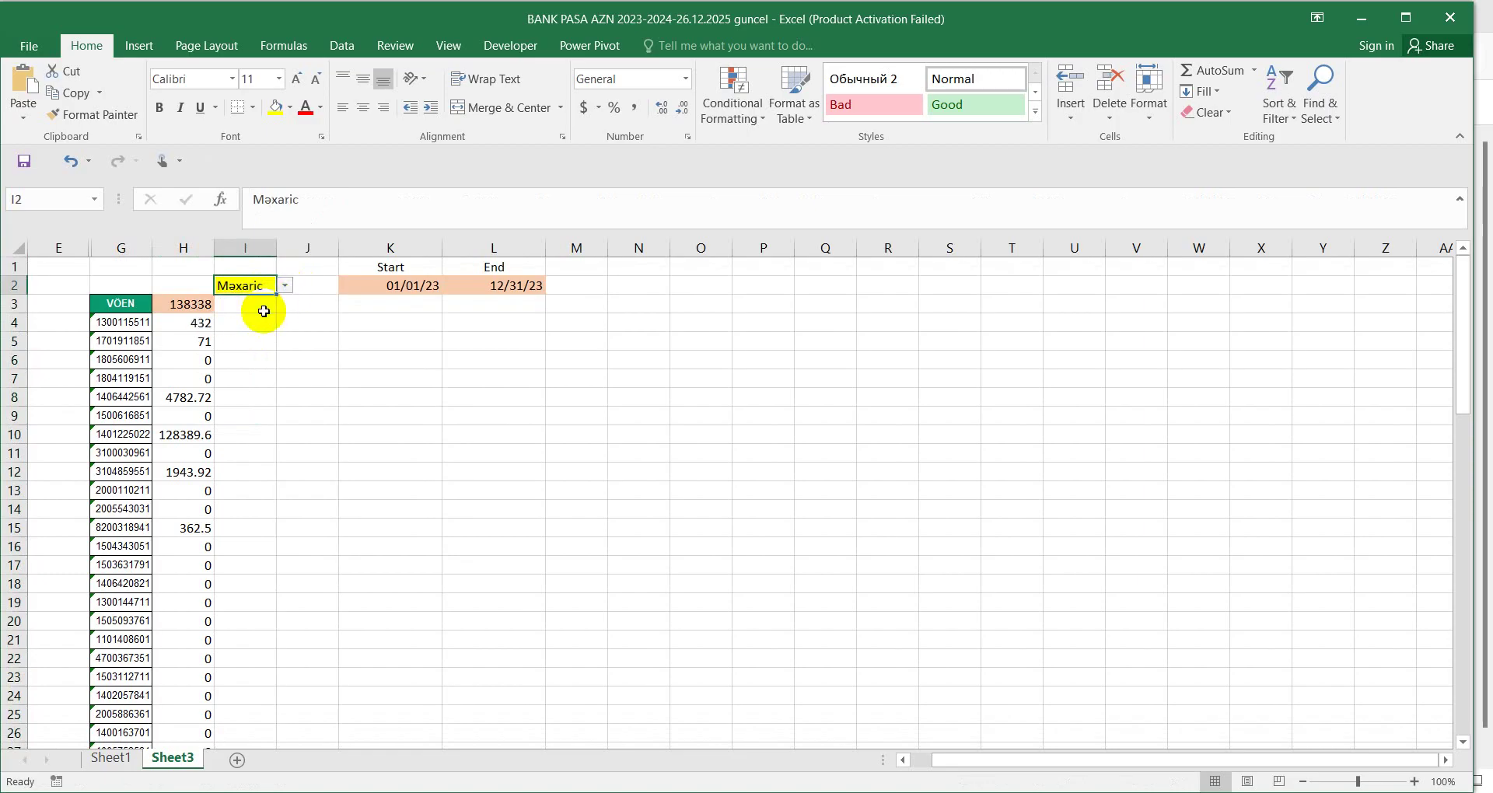
Lock the row of the I2 reference as I$2 in H4's formula and refill it down column H
{"action": "left_click", "coordinate": [205, 327]}
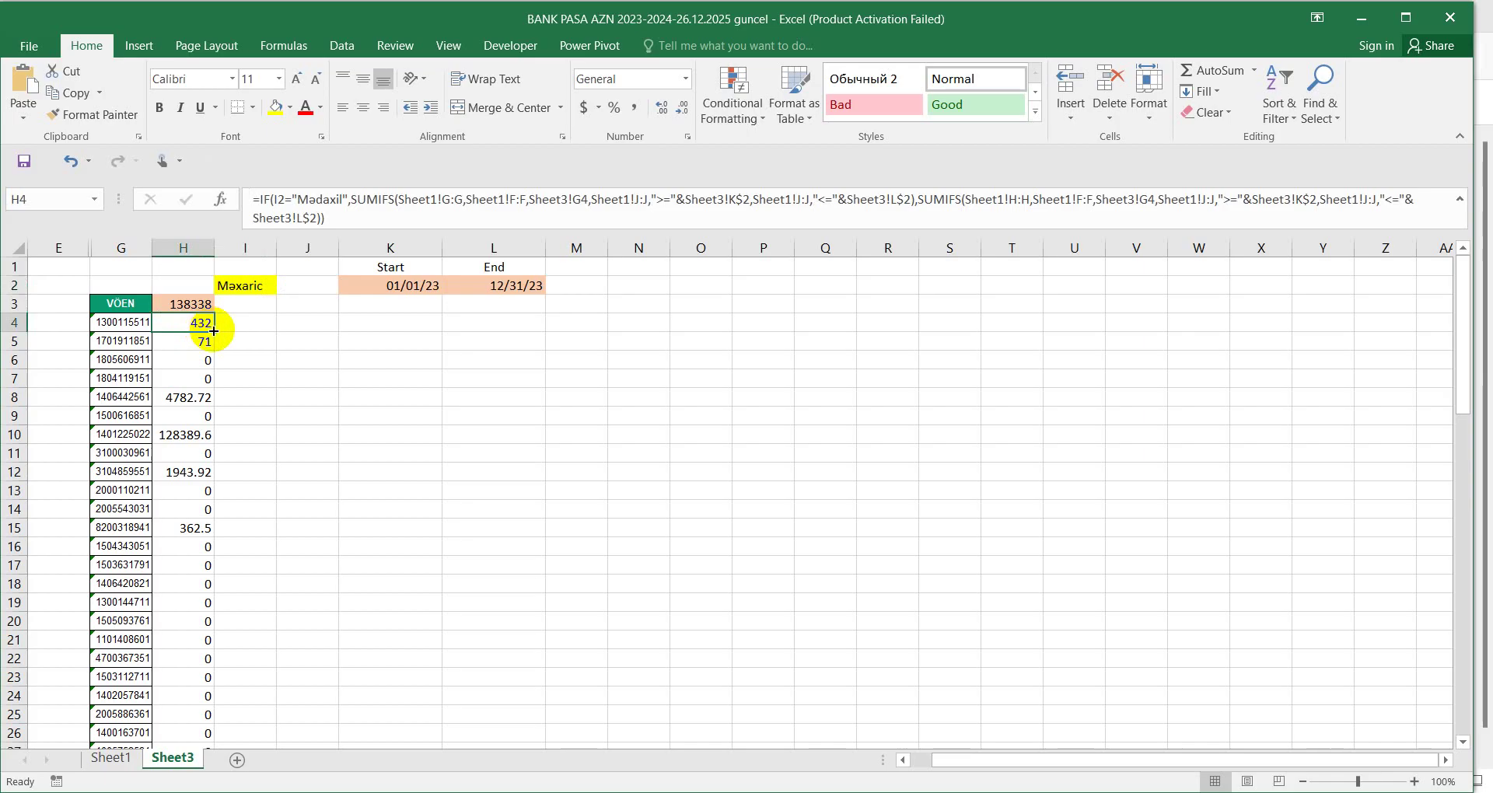
{"action": "left_click", "coordinate": [286, 201]}
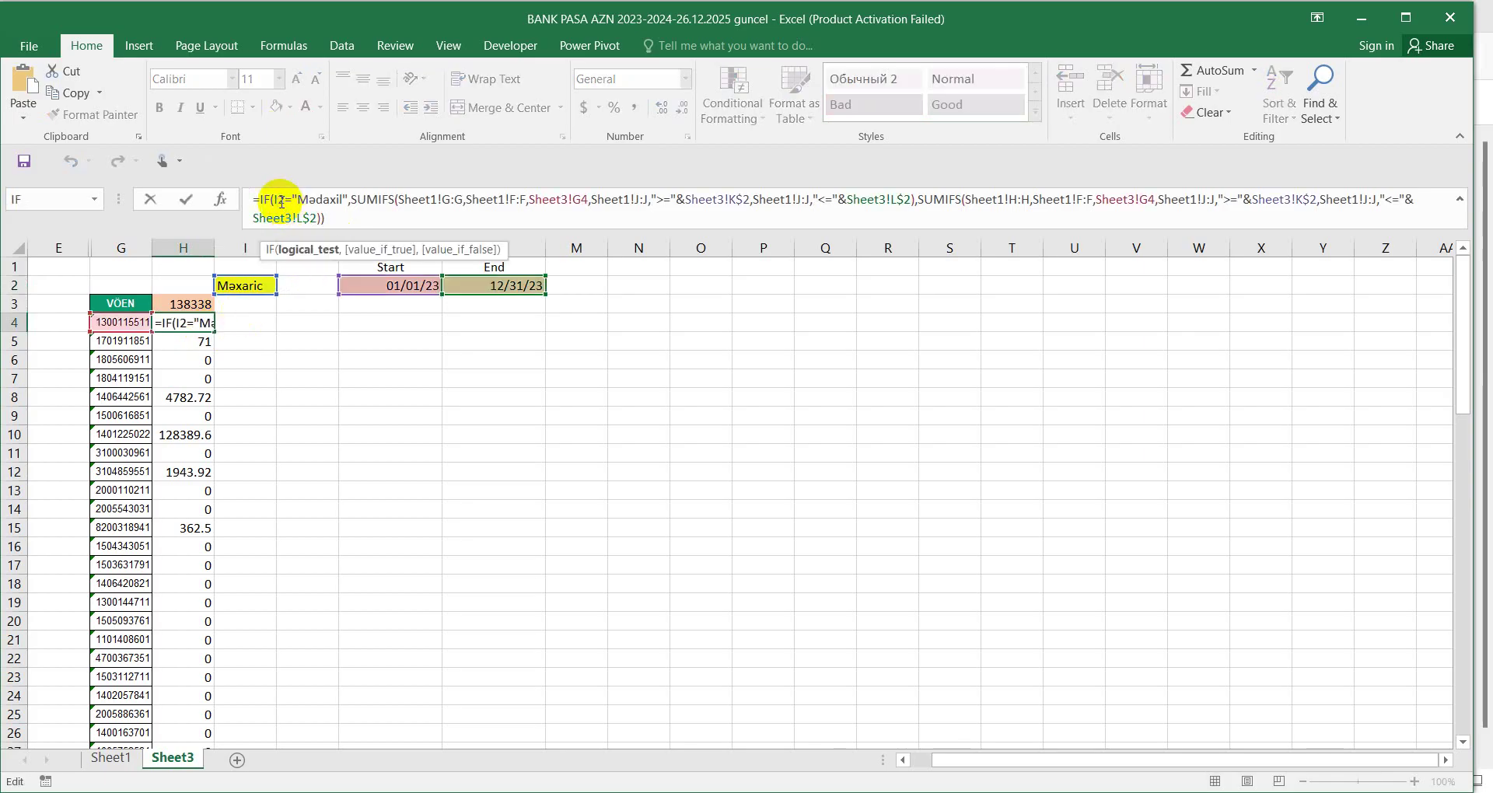
{"action": "left_click", "coordinate": [281, 202]}
{"action": "type", "text": "$"}
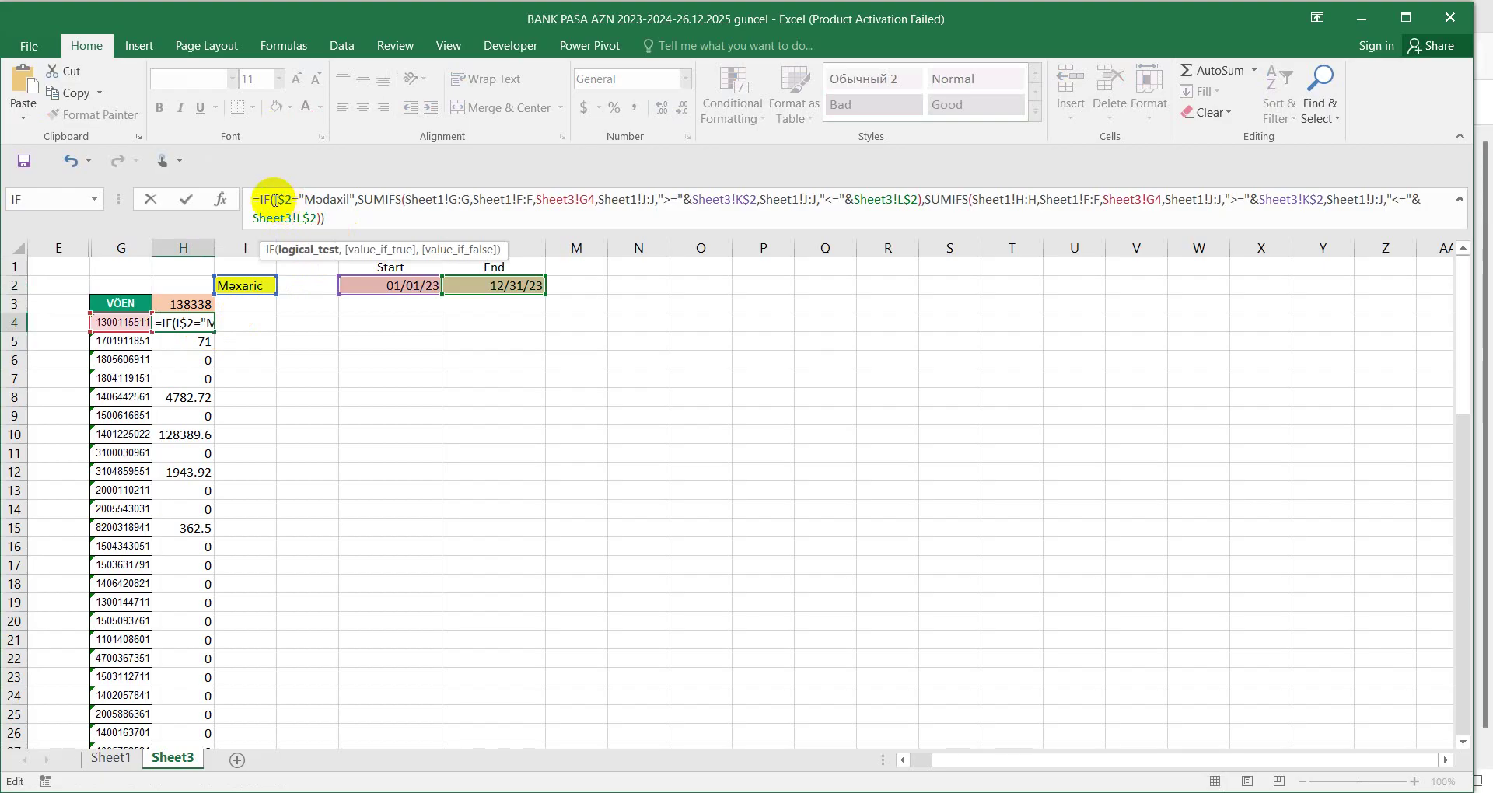
{"action": "key", "text": "Return"}
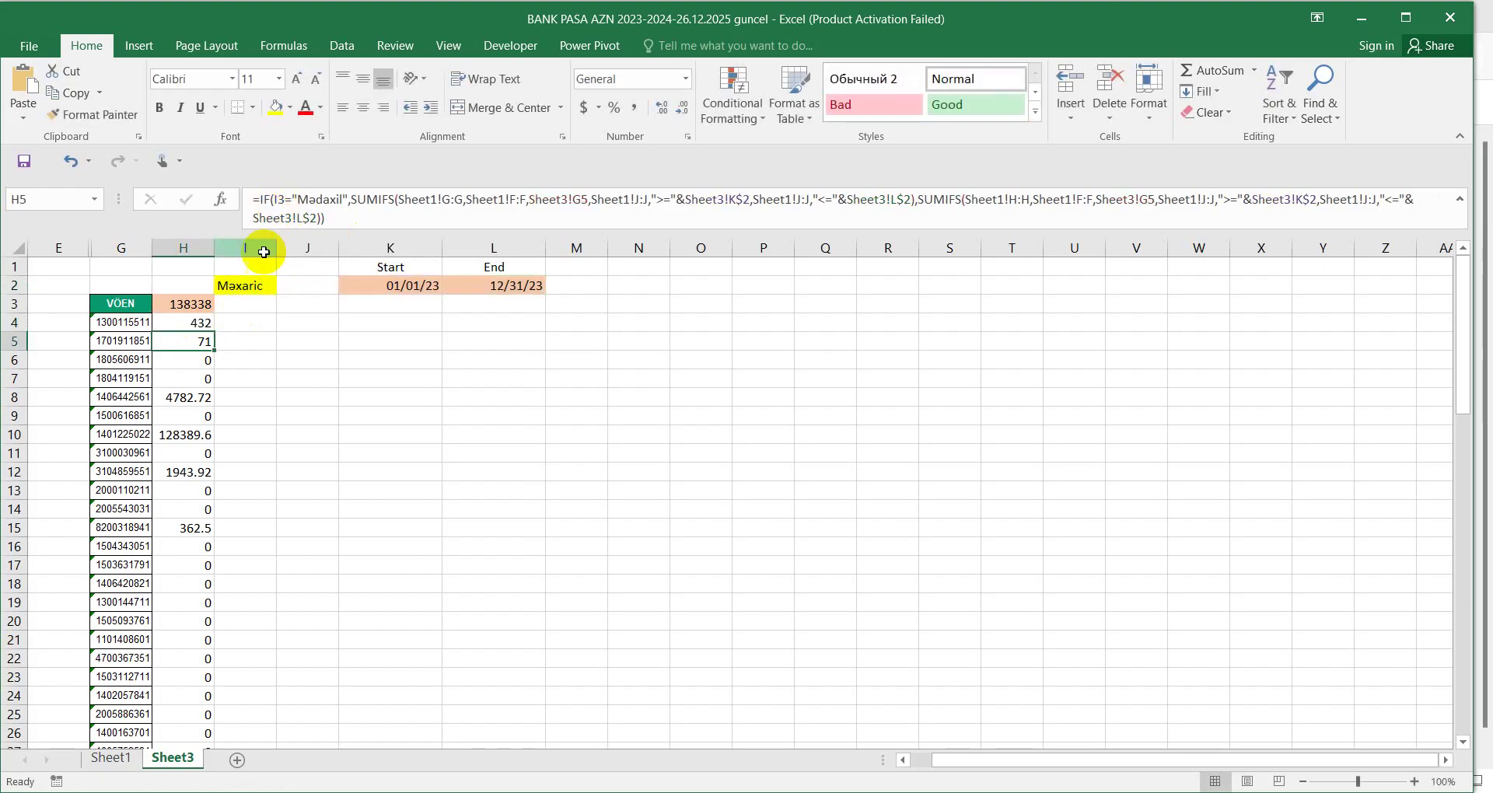
{"action": "left_click", "coordinate": [201, 322]}
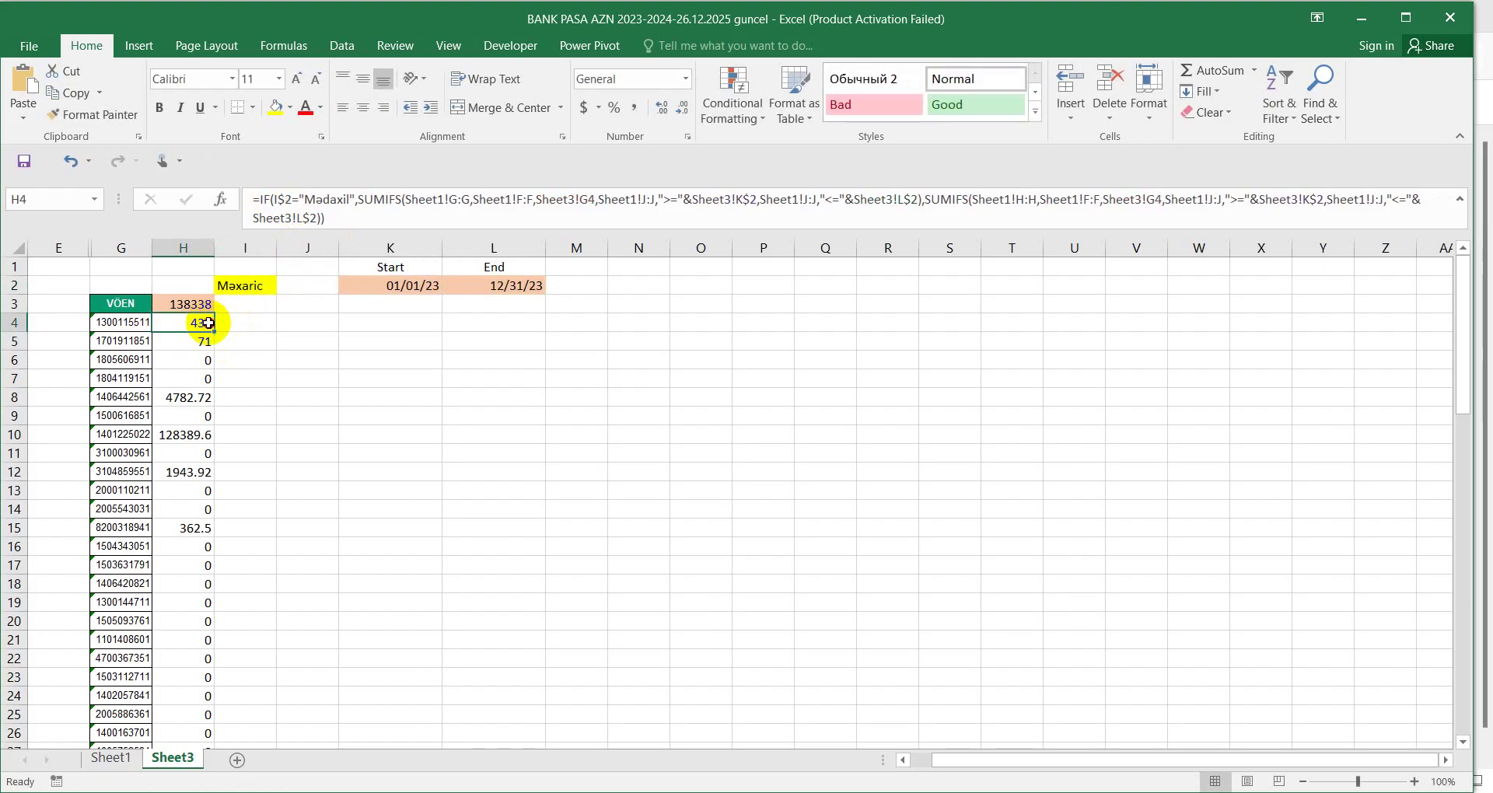
{"action": "double_click", "coordinate": [214, 332]}
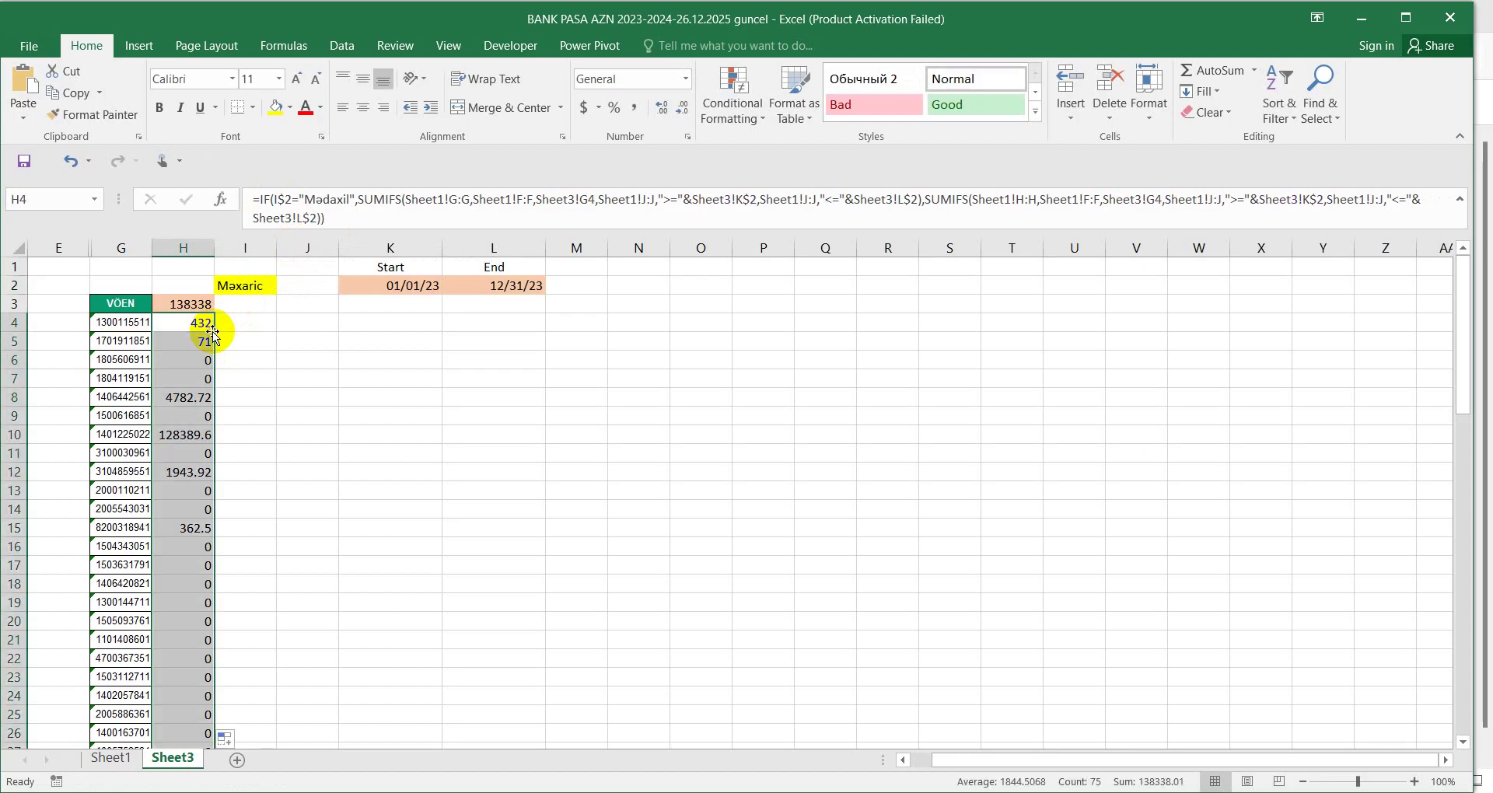
Set the selection in I2 to Mədaxil
{"action": "left_click", "coordinate": [241, 286]}
{"action": "left_click", "coordinate": [283, 287]}
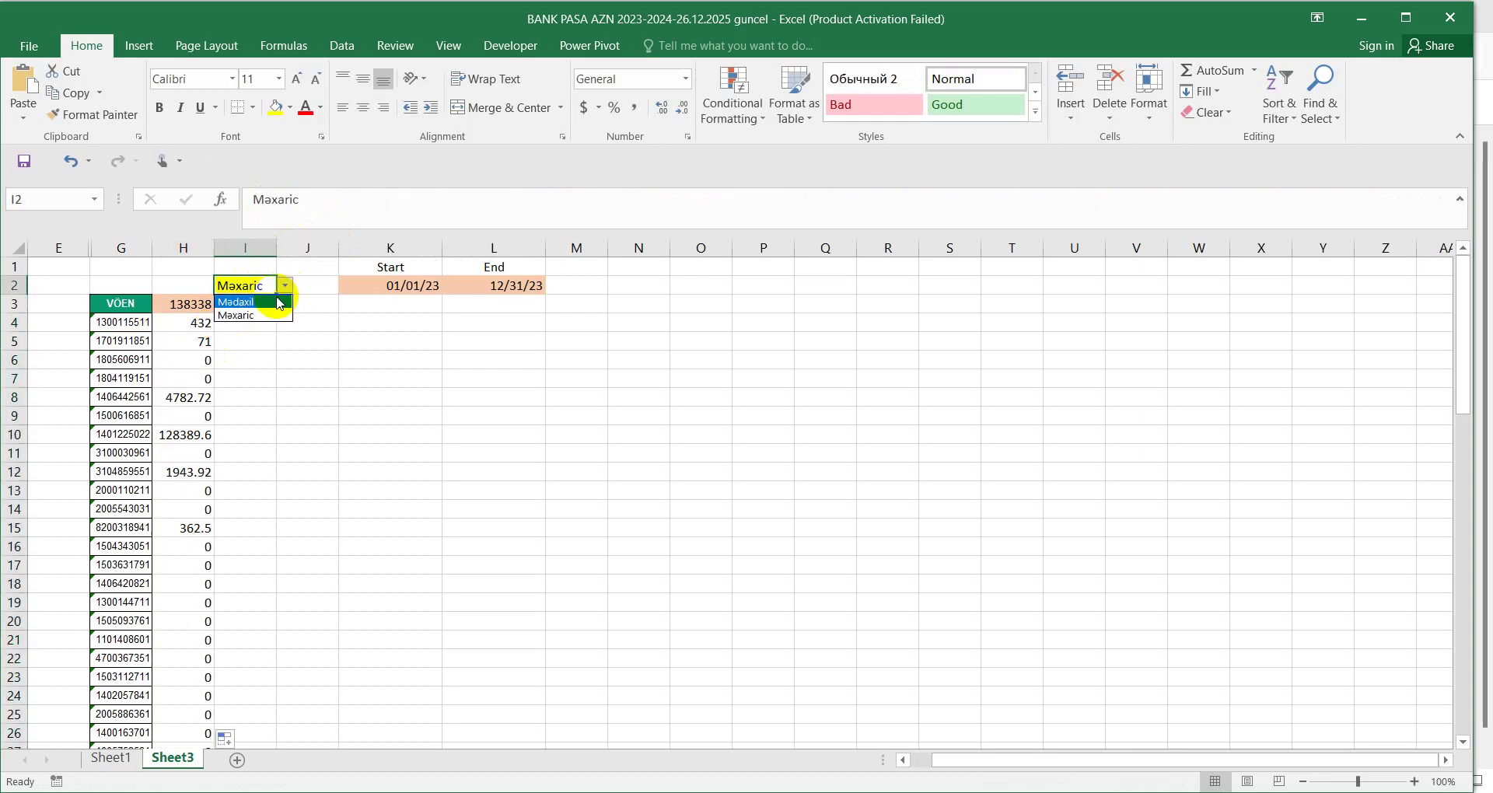
{"action": "left_click", "coordinate": [278, 302]}
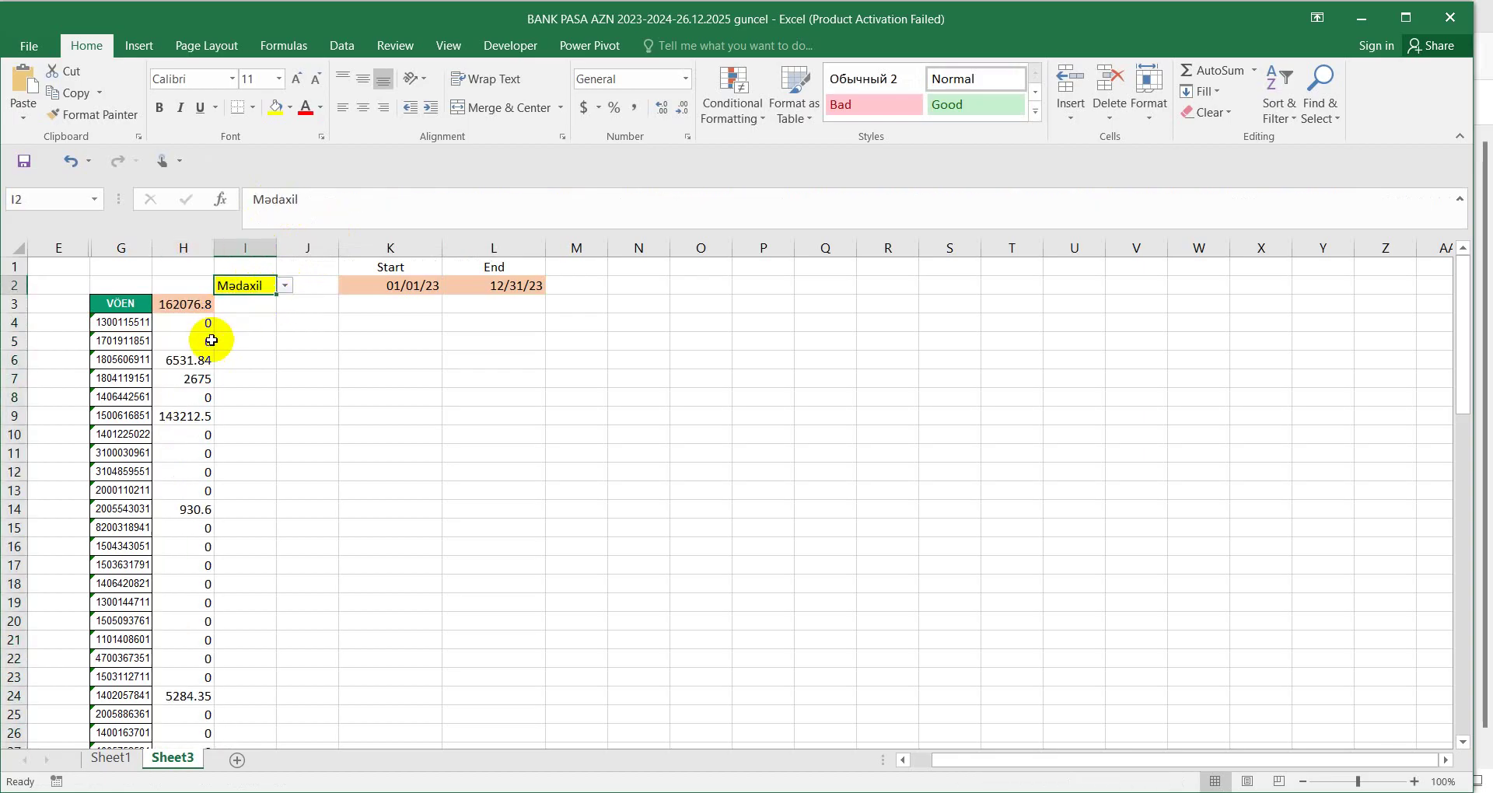
Set the End date in L2 to 12/31/2024
{"action": "double_click", "coordinate": [533, 288]}
{"action": "key", "text": "Escape"}
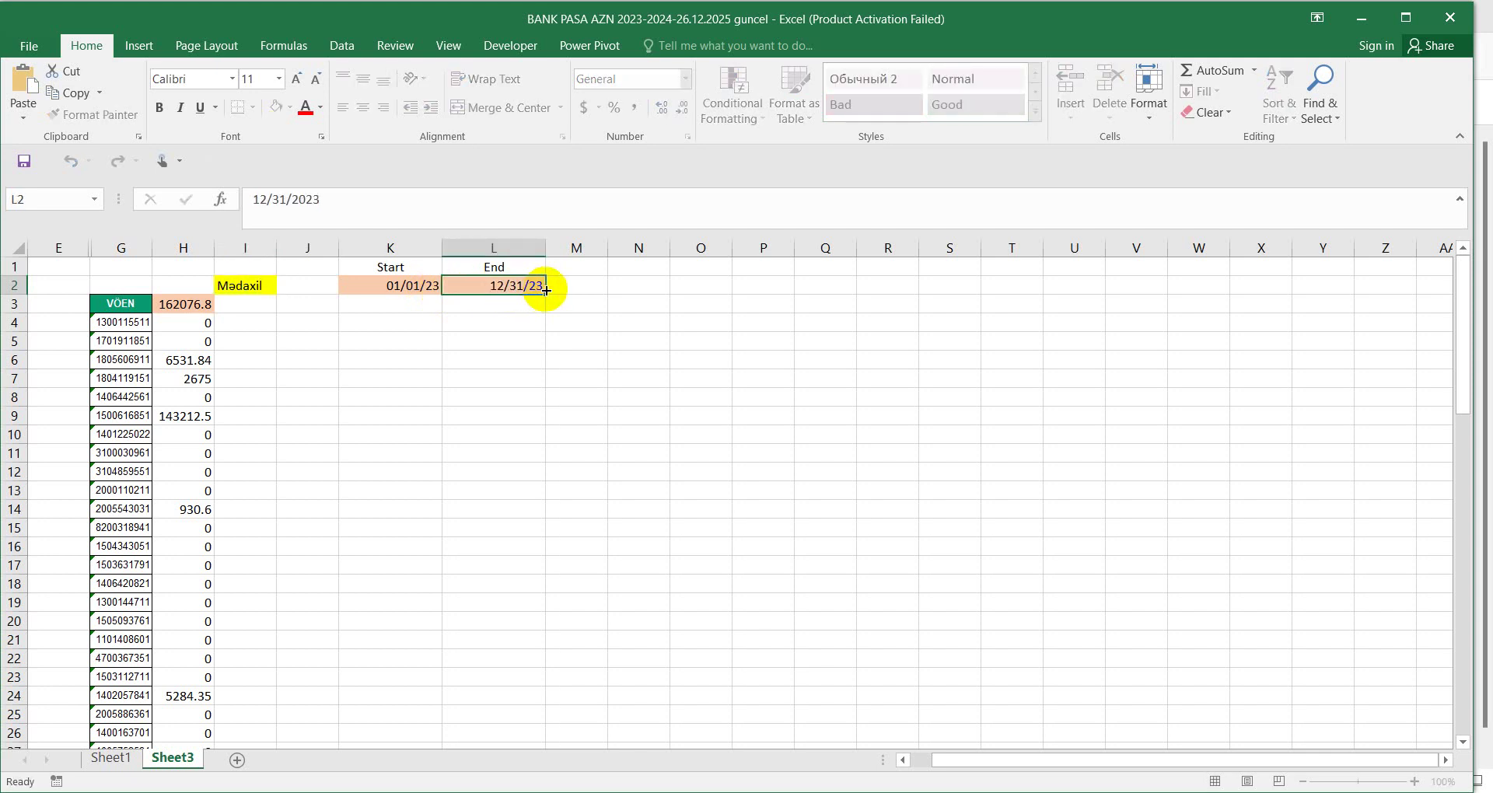
{"action": "left_click", "coordinate": [386, 206]}
{"action": "key", "text": "BackSpace"}
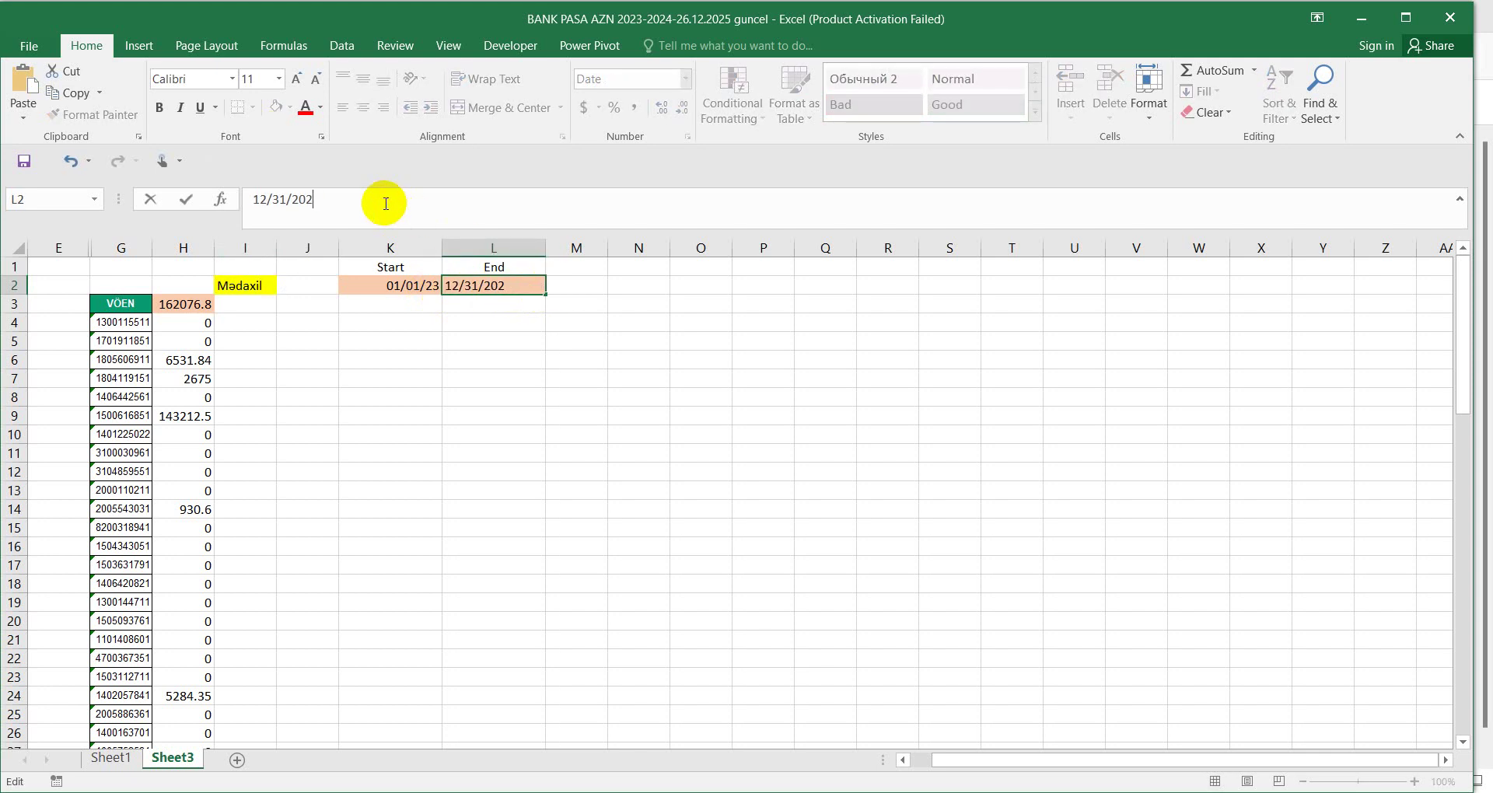
{"action": "type", "text": "4"}
{"action": "key", "text": "Return"}
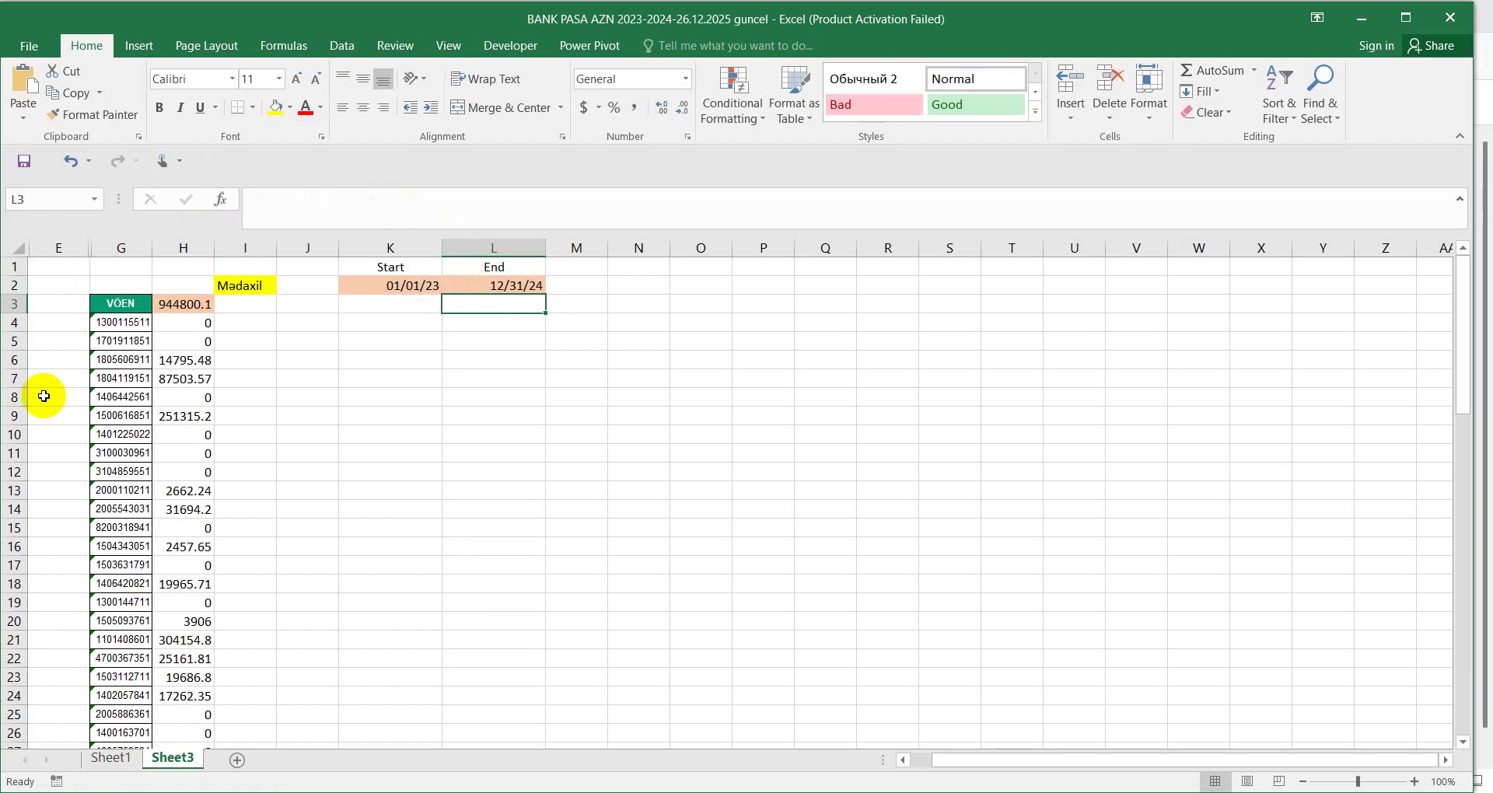